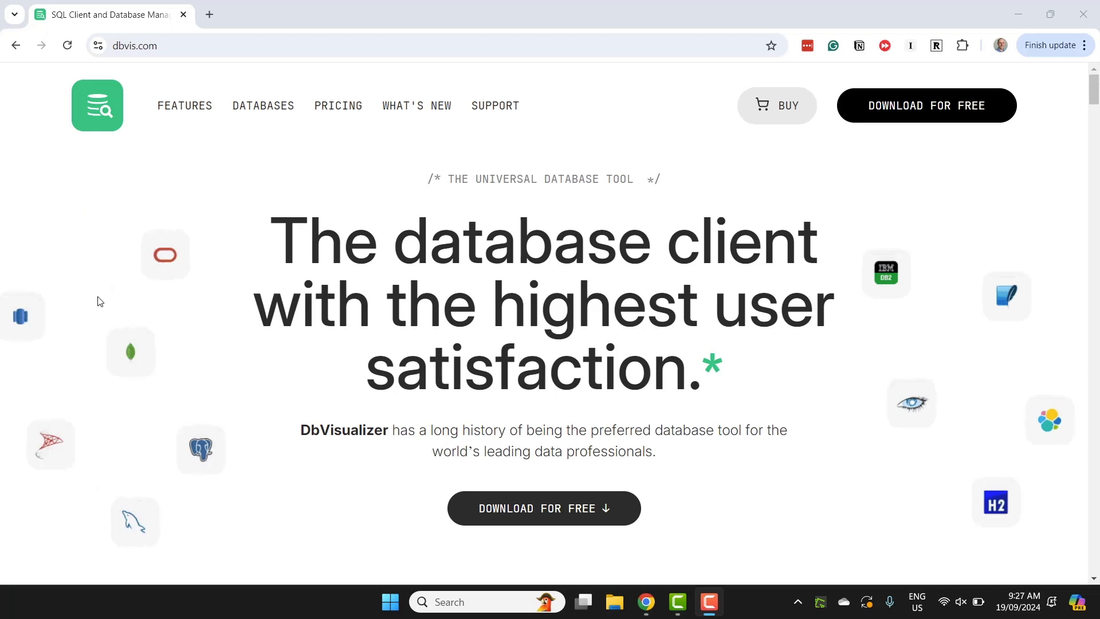
Step: Download the recommended Windows 64bit installer with Java for DbVisualizer 24.2.2, saving dbvis_windows-x64_24_2_2_jre.exe in Downloads
left_click(940, 105)
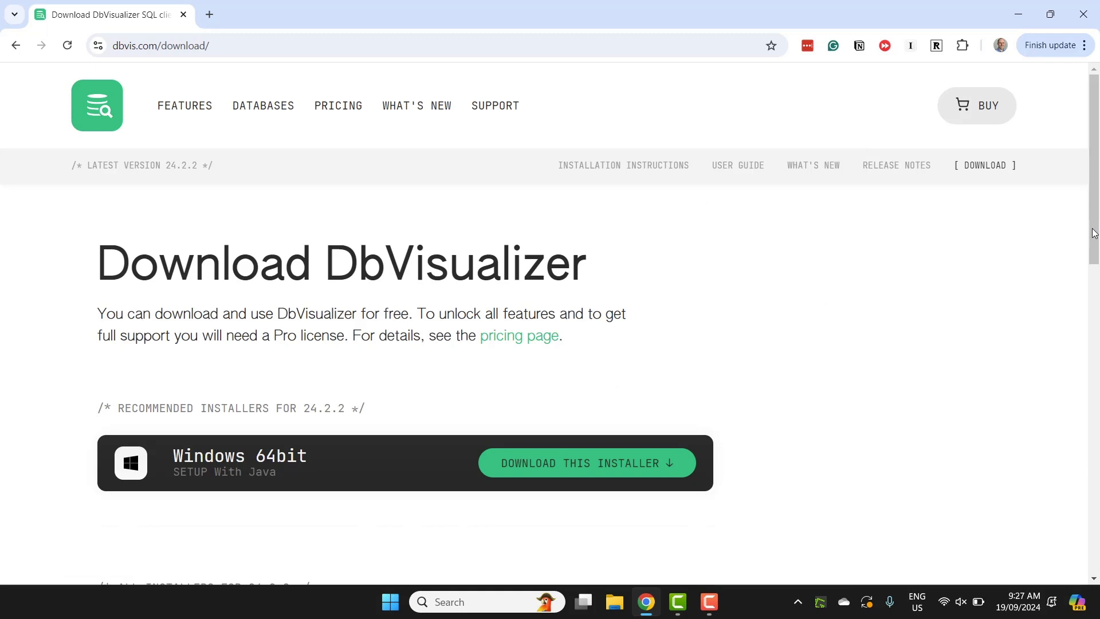
scroll(790, 403, "down", 7)
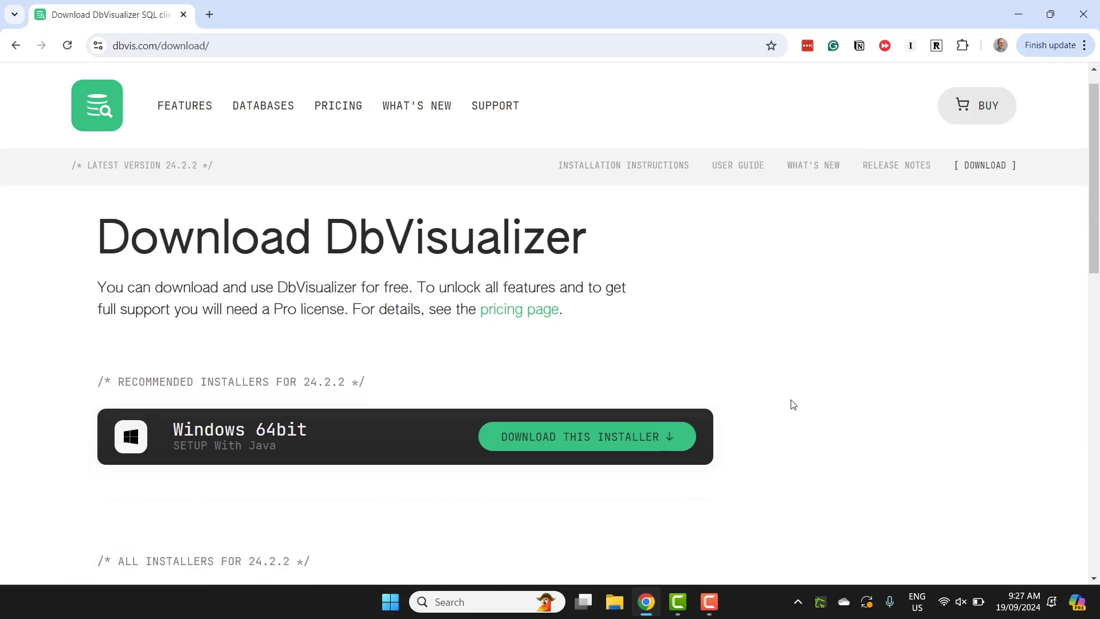
scroll(794, 406, "down", 3)
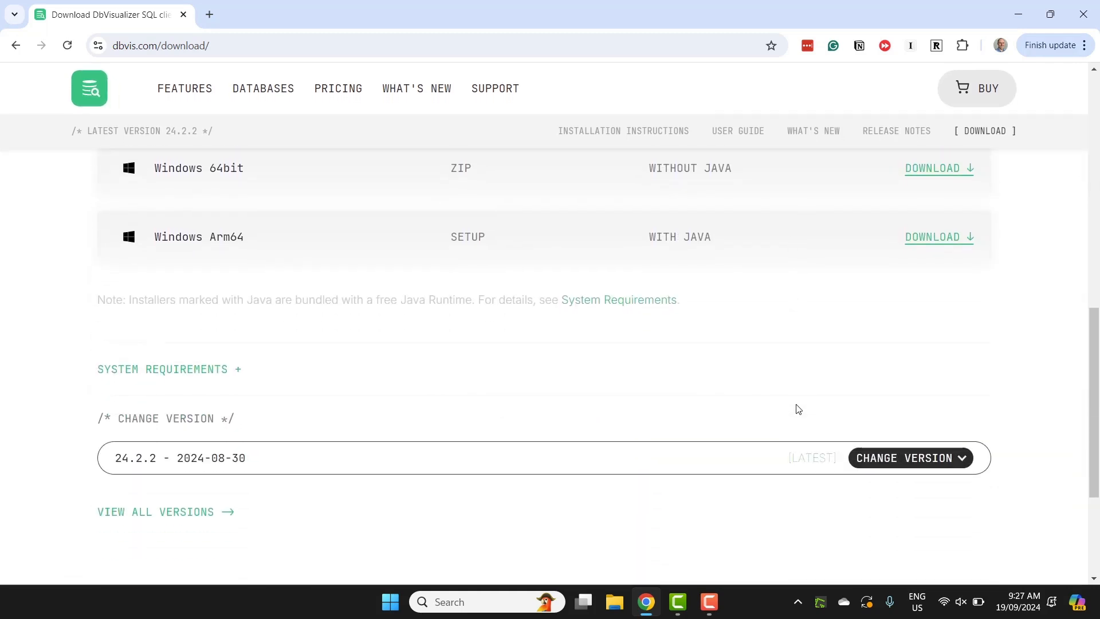
scroll(796, 408, "up", 4)
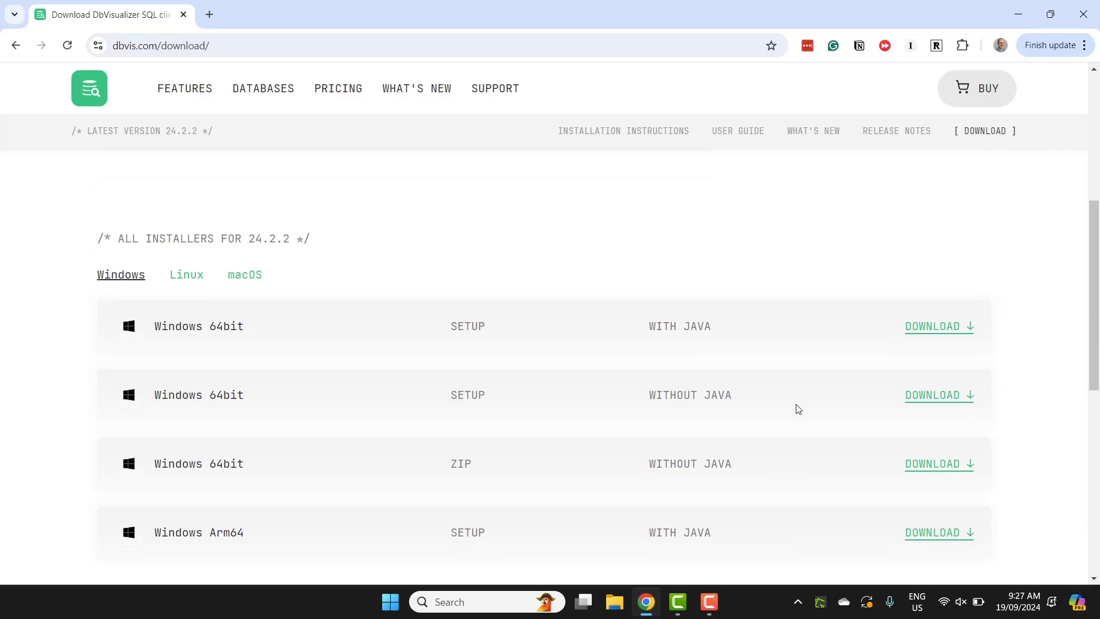
scroll(796, 407, "up", 6)
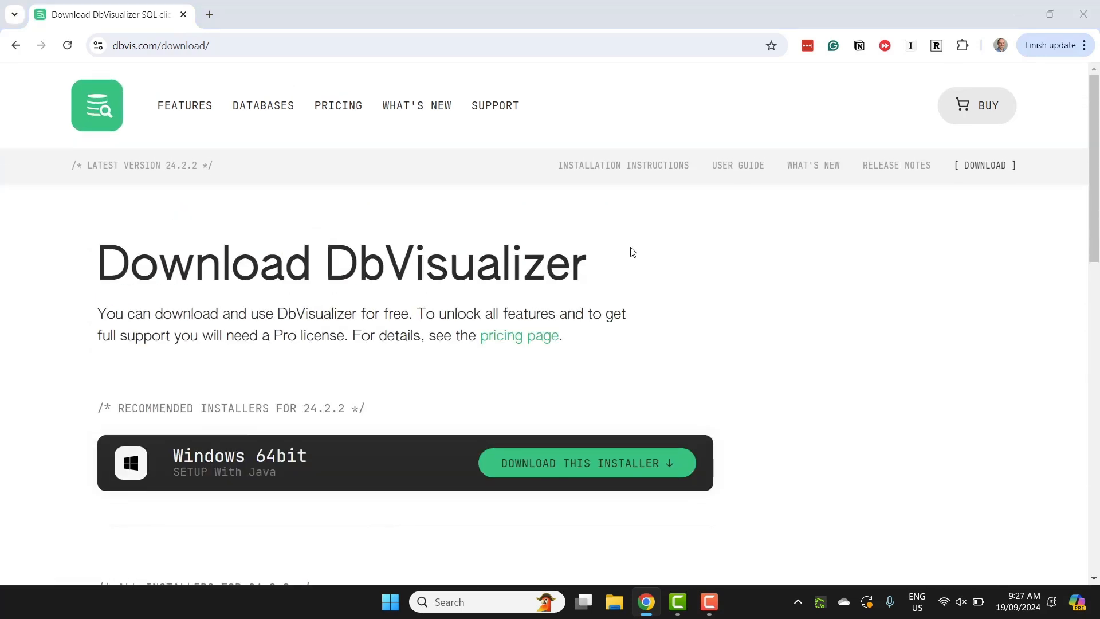
left_click(533, 462)
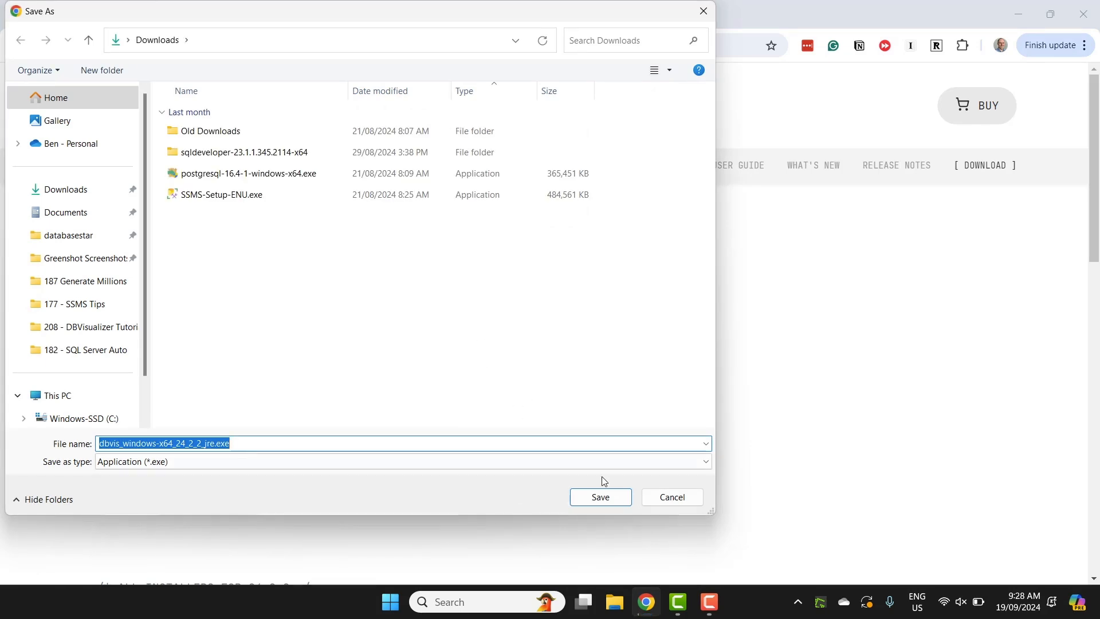
left_click(601, 496)
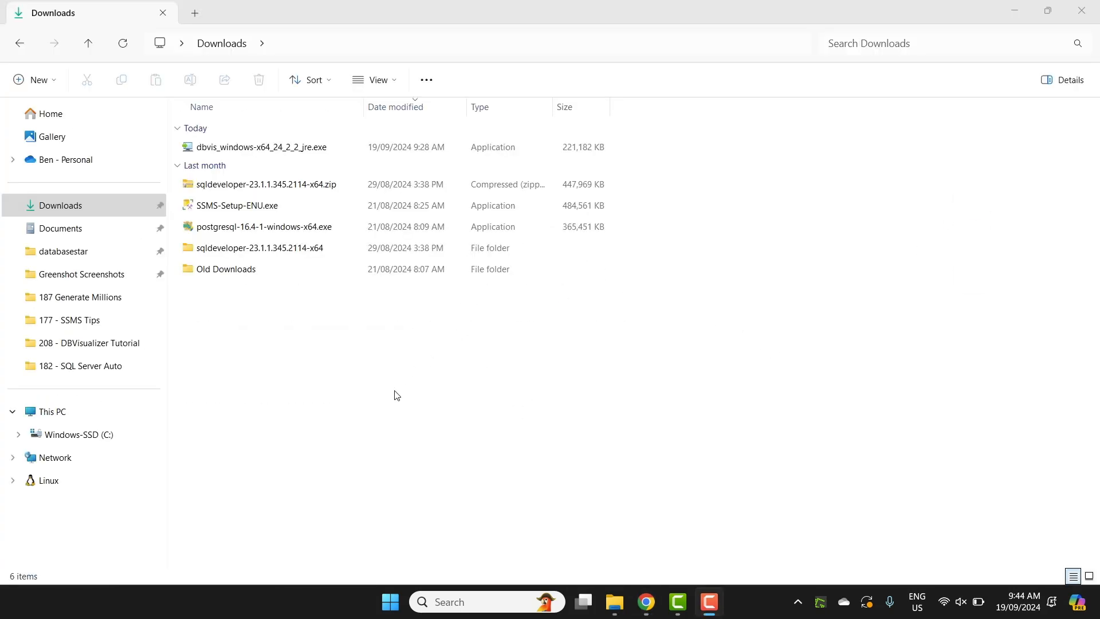
Step: Run the downloaded DbVisualizer installer, accepting C:\Program Files\DbVisualizer as destination and a DbVisualizer Start Menu folder with shortcuts for all users
double_click(256, 150)
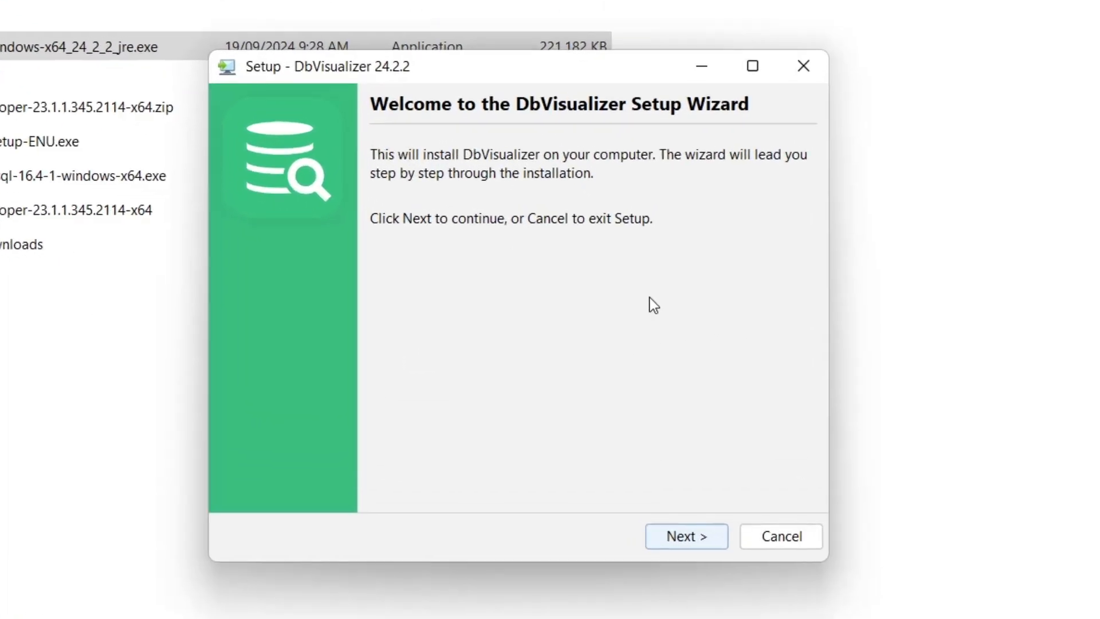
left_click(690, 542)
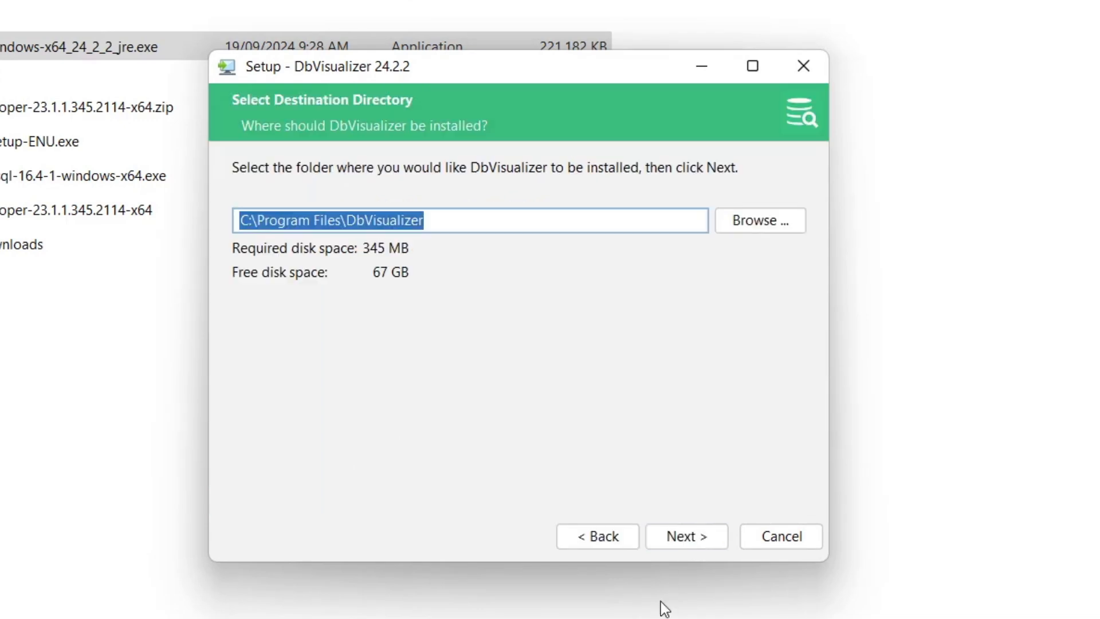
left_click(679, 541)
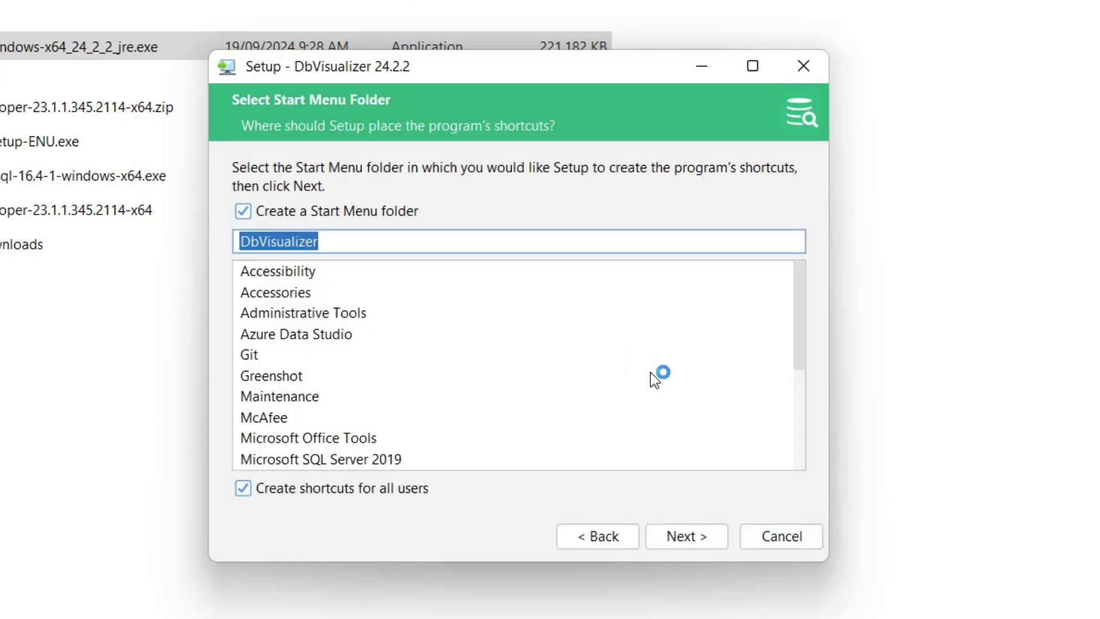
left_click(696, 541)
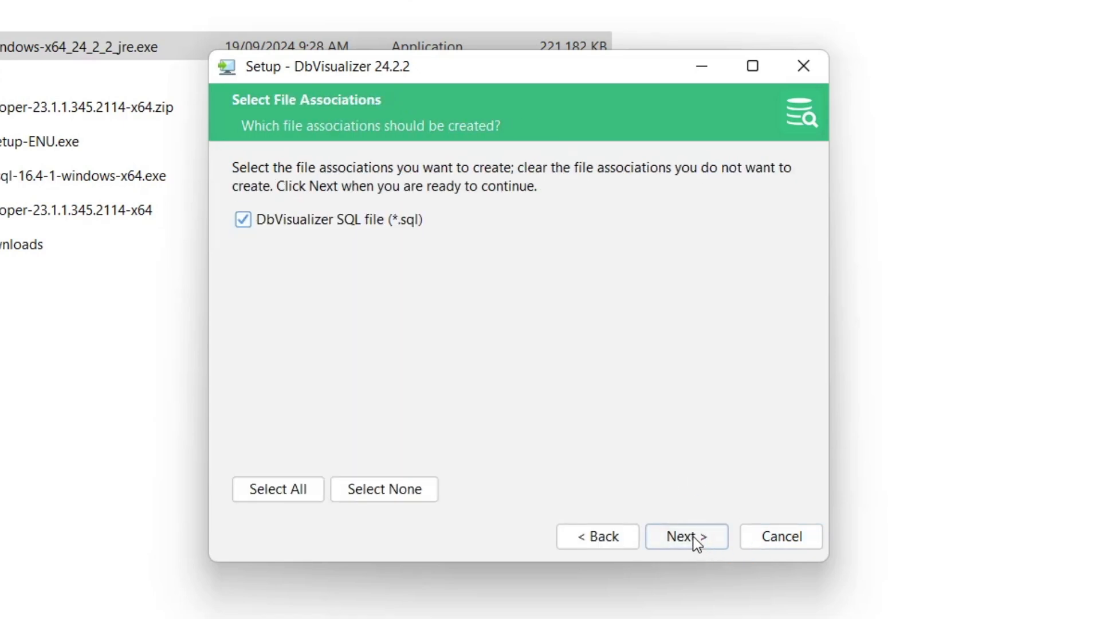
Step: Complete the SQL file association choice, install the program, and finish setup with Run DbVisualizer enabled
left_click(316, 223)
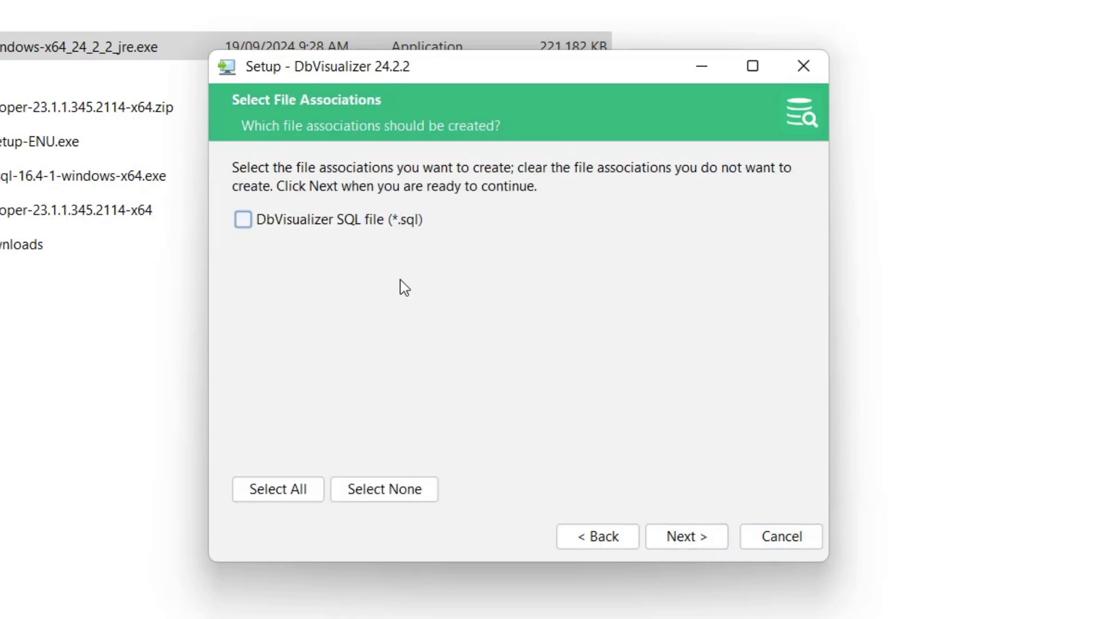
left_click(678, 542)
left_click(677, 542)
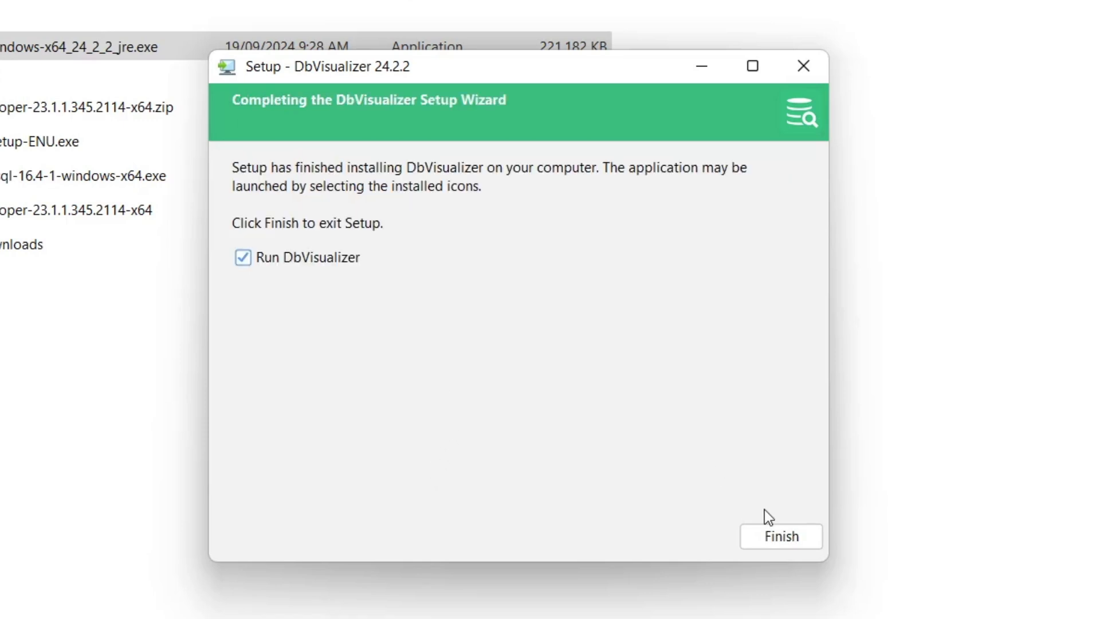
left_click(771, 538)
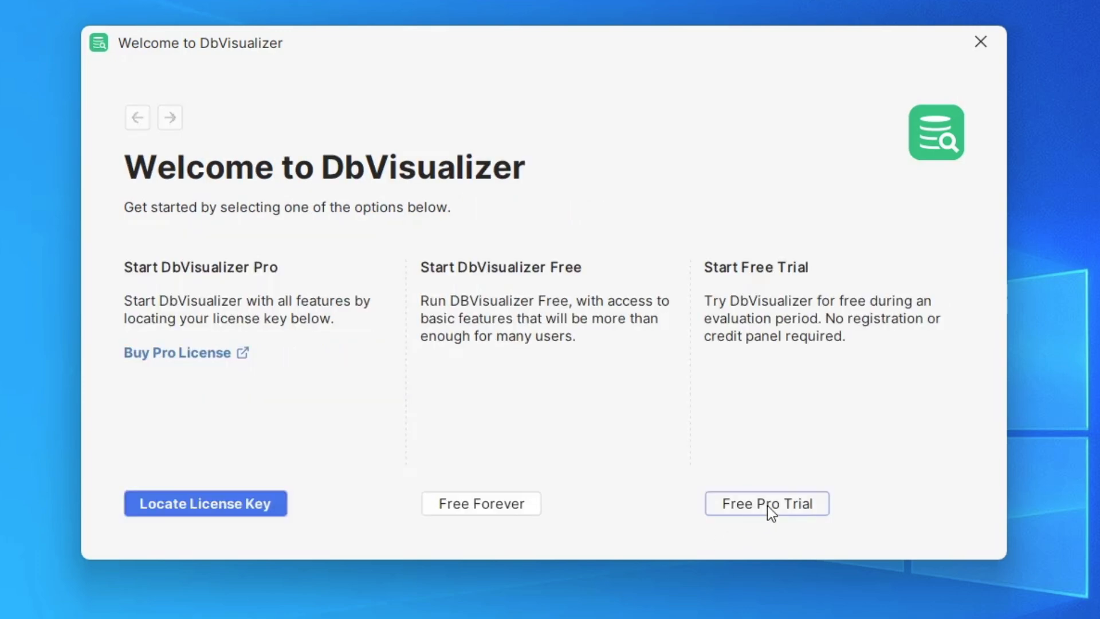
Step: Start the free DbVisualizer Pro trial by entering the user's email address and proceed past the license confirmation
left_click(768, 505)
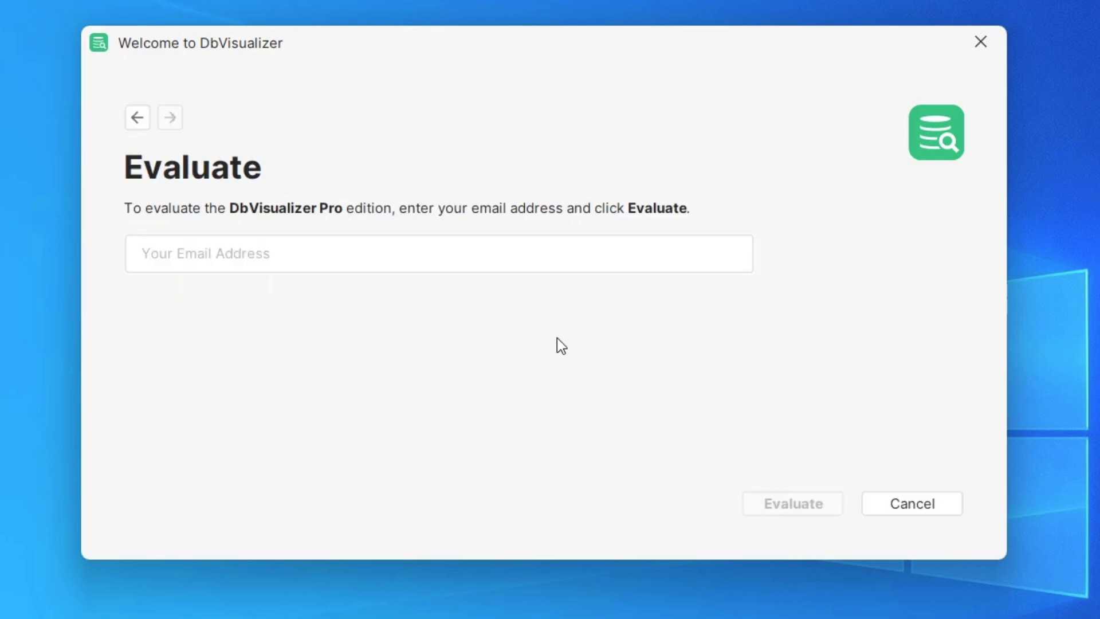
left_click(238, 253)
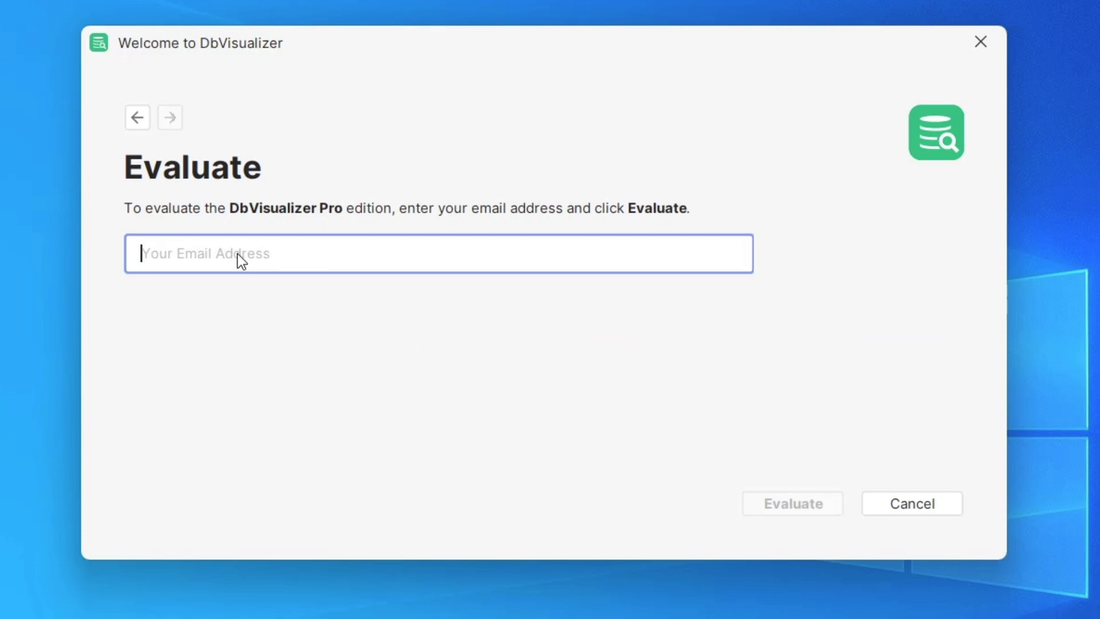
key("ctrl+v")
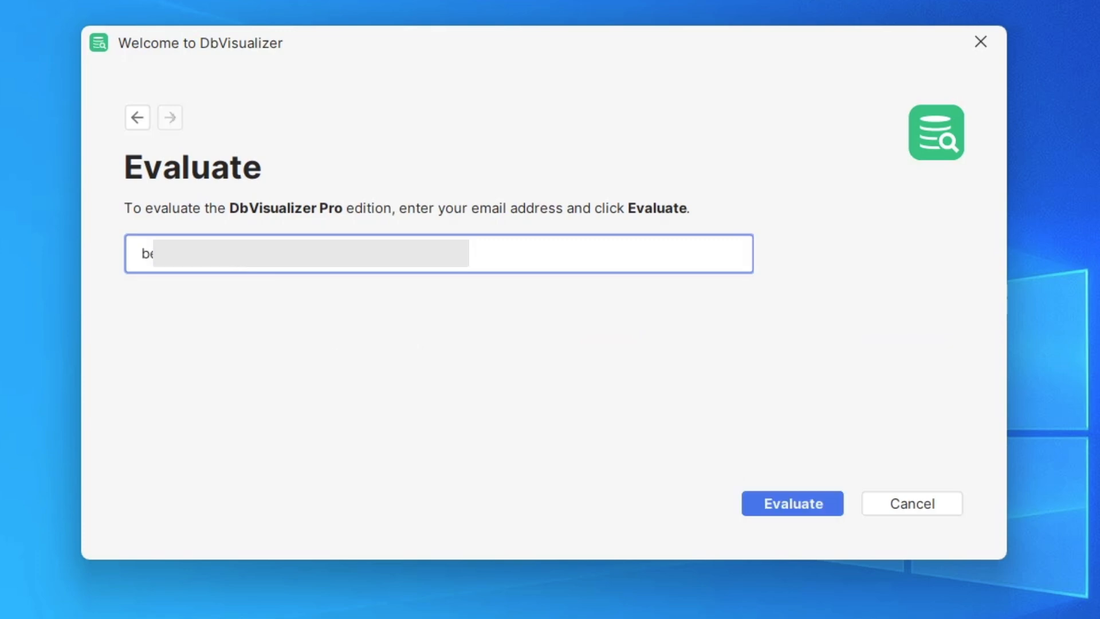
left_click(768, 504)
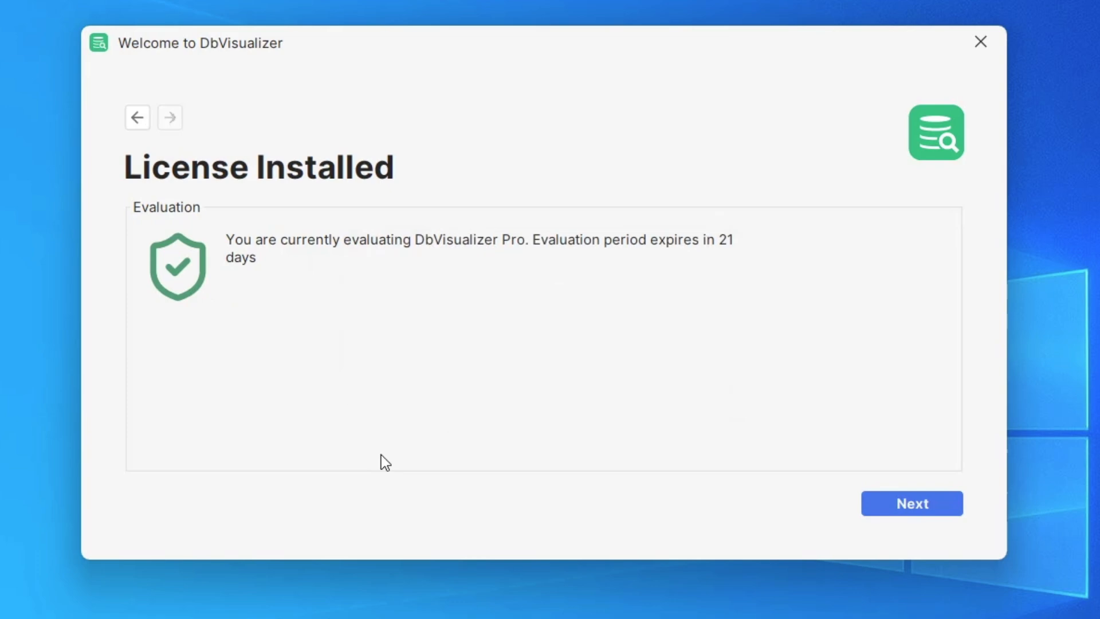
left_click(921, 494)
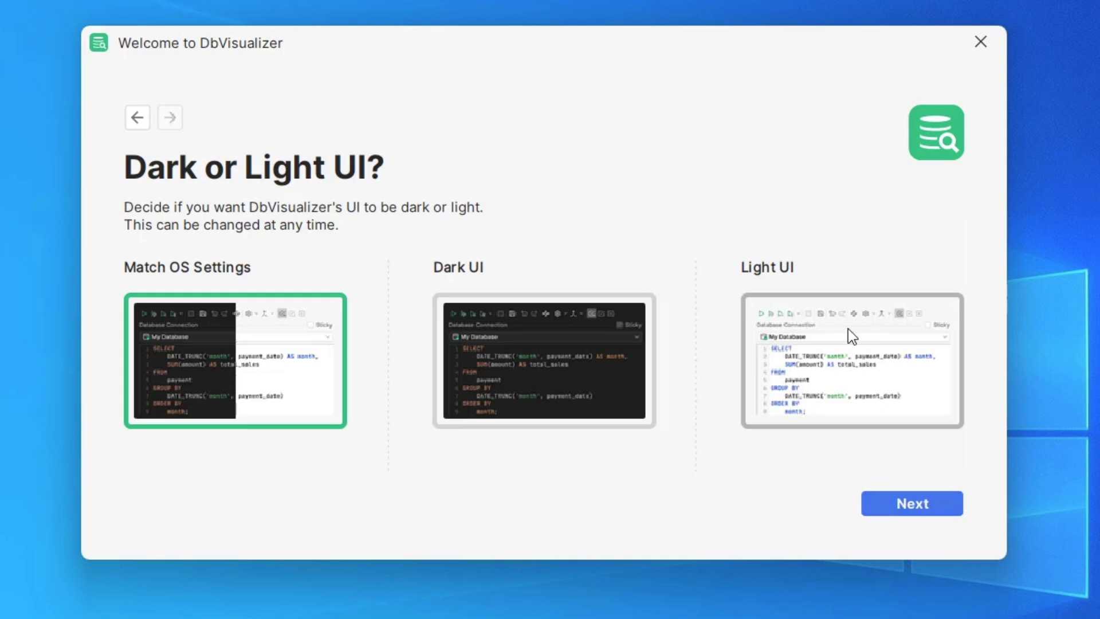
Step: Finish the welcome wizard with the Match OS Settings theme, no master password, and anonymous usage statistics sharing accepted
left_click(917, 503)
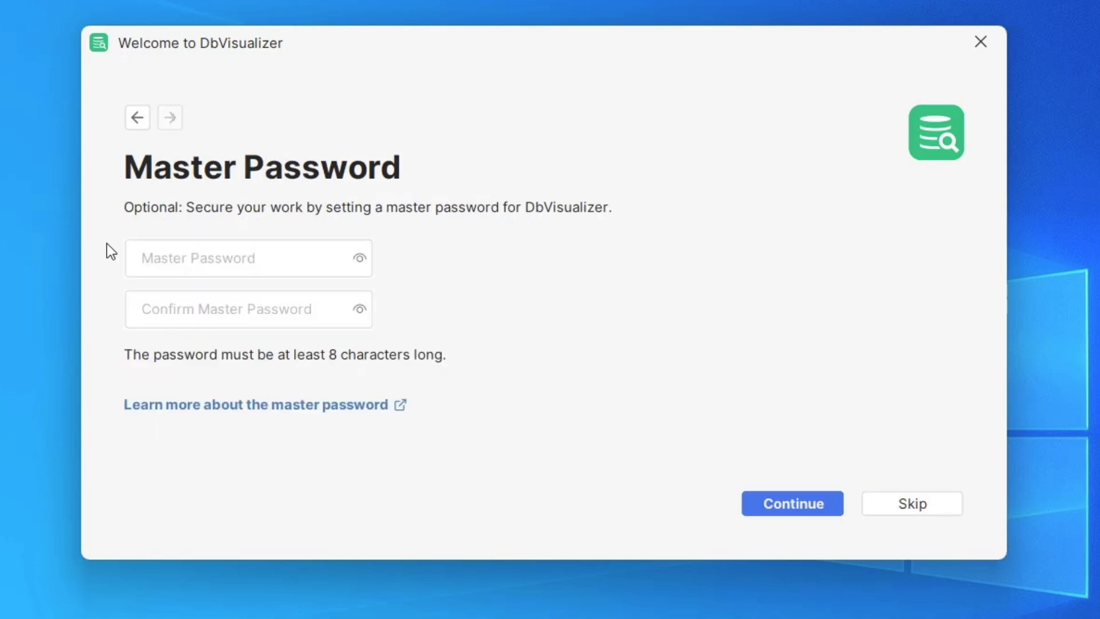
left_click(215, 258)
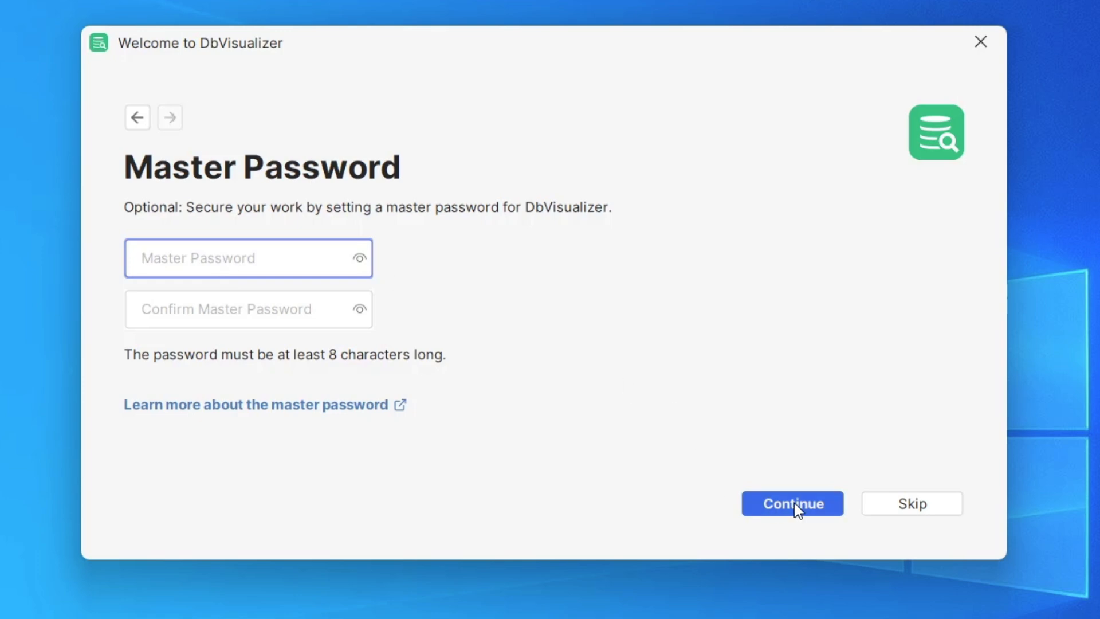
left_click(913, 508)
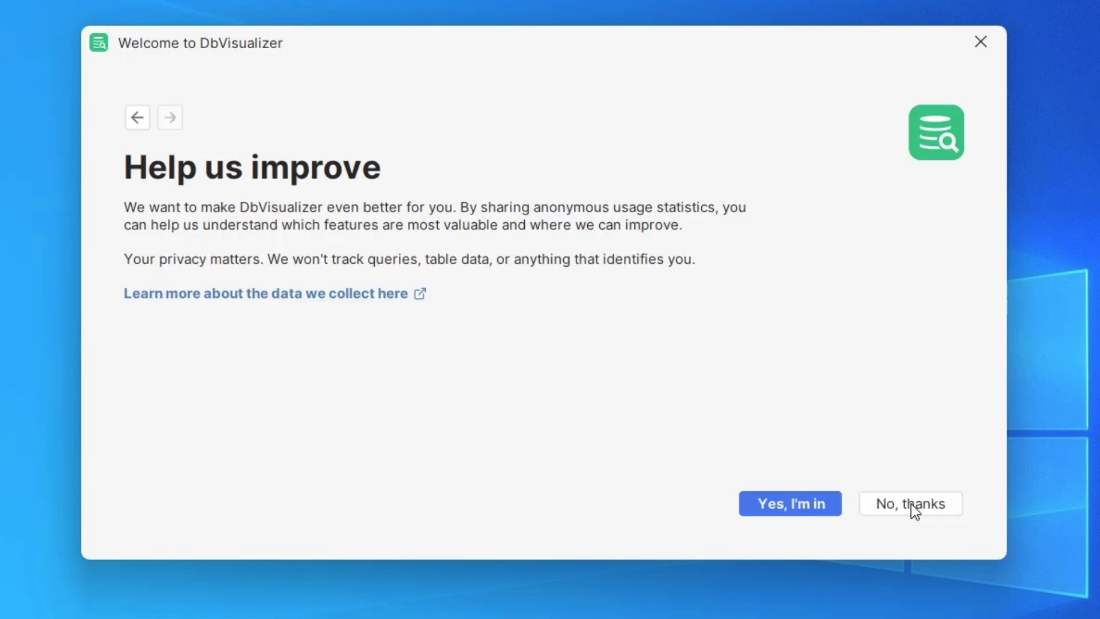
left_click(760, 507)
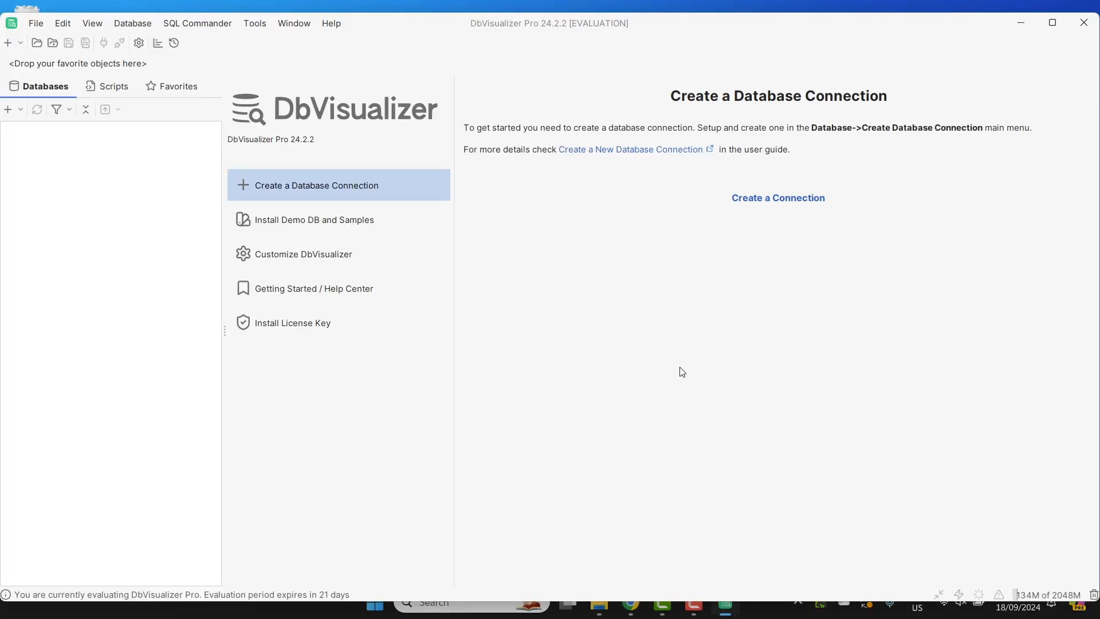
Step: Maximize the DbVisualizer window and create a new database connection that uses the MySQL 8 driver
left_click(1053, 28)
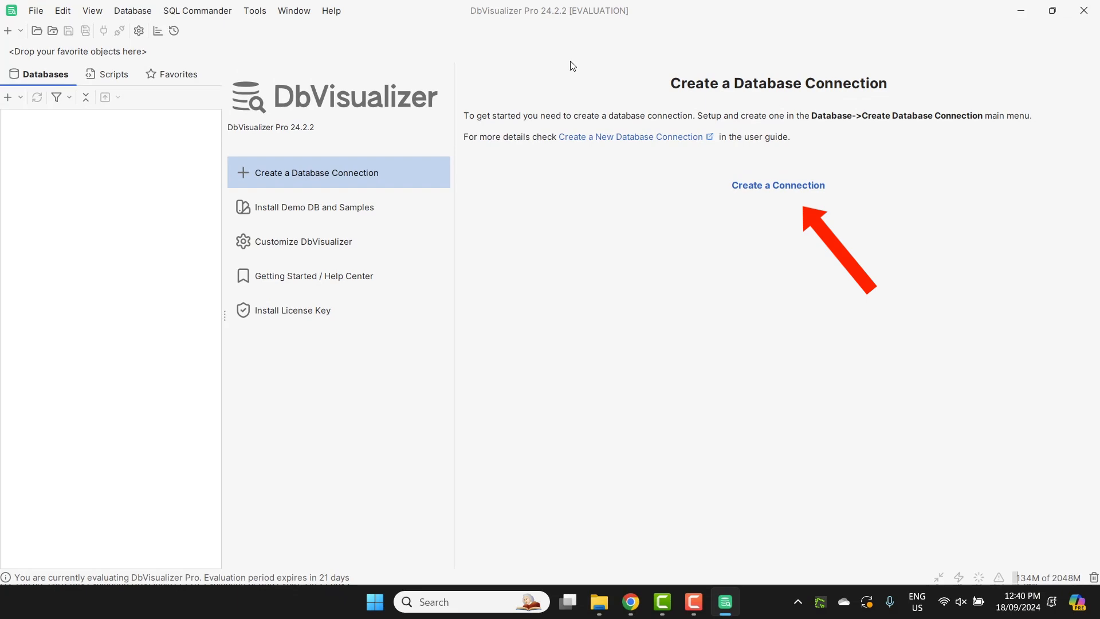
left_click(777, 192)
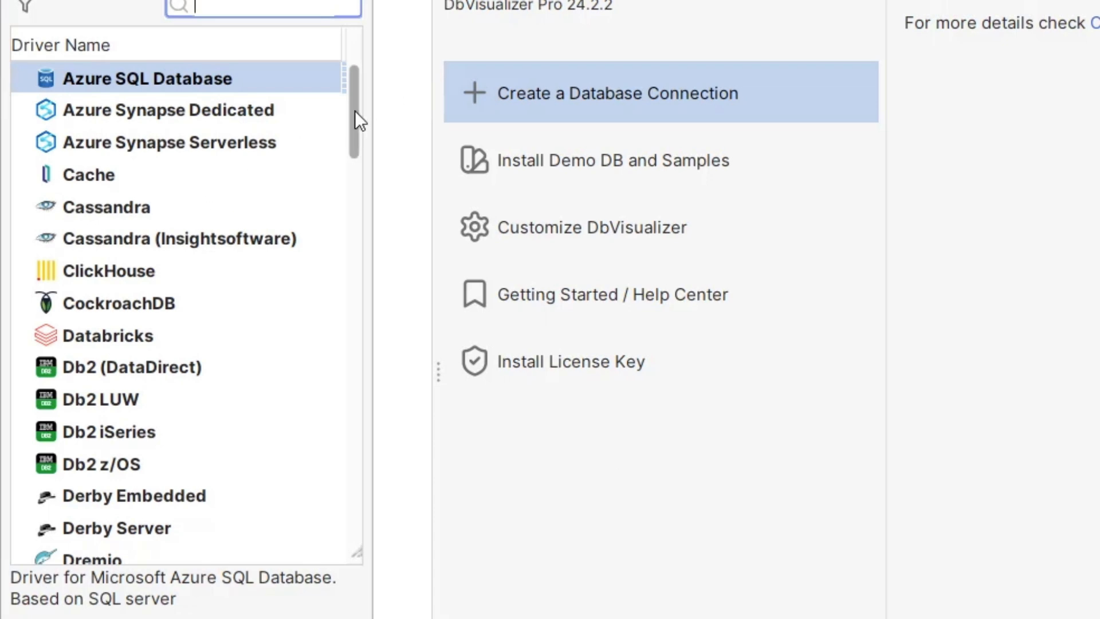
left_click_drag(355, 111, 370, 335)
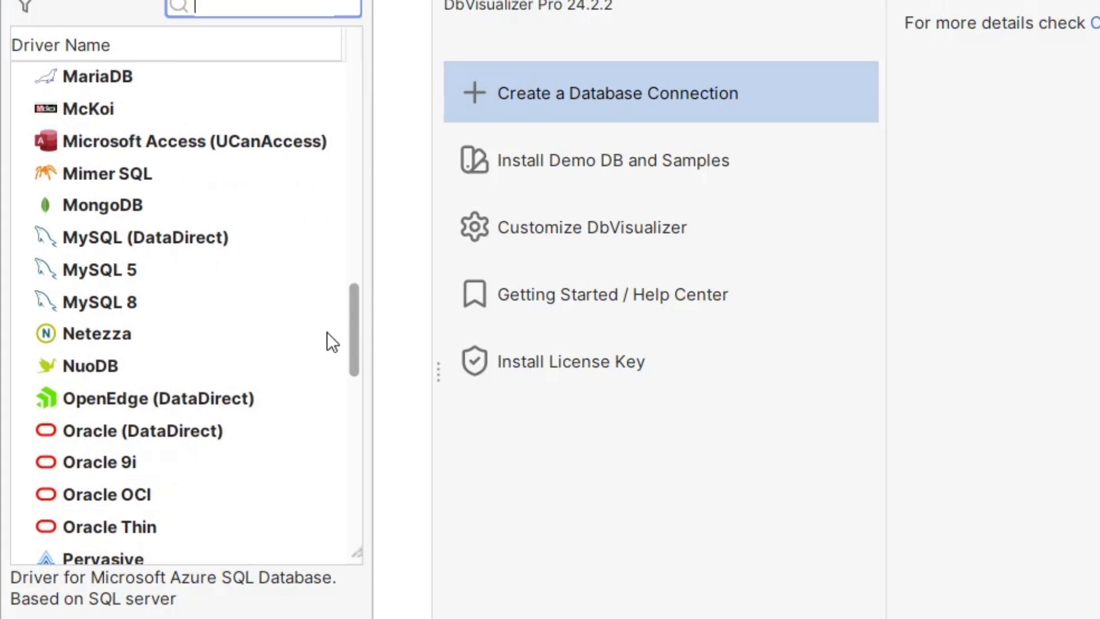
left_click(97, 299)
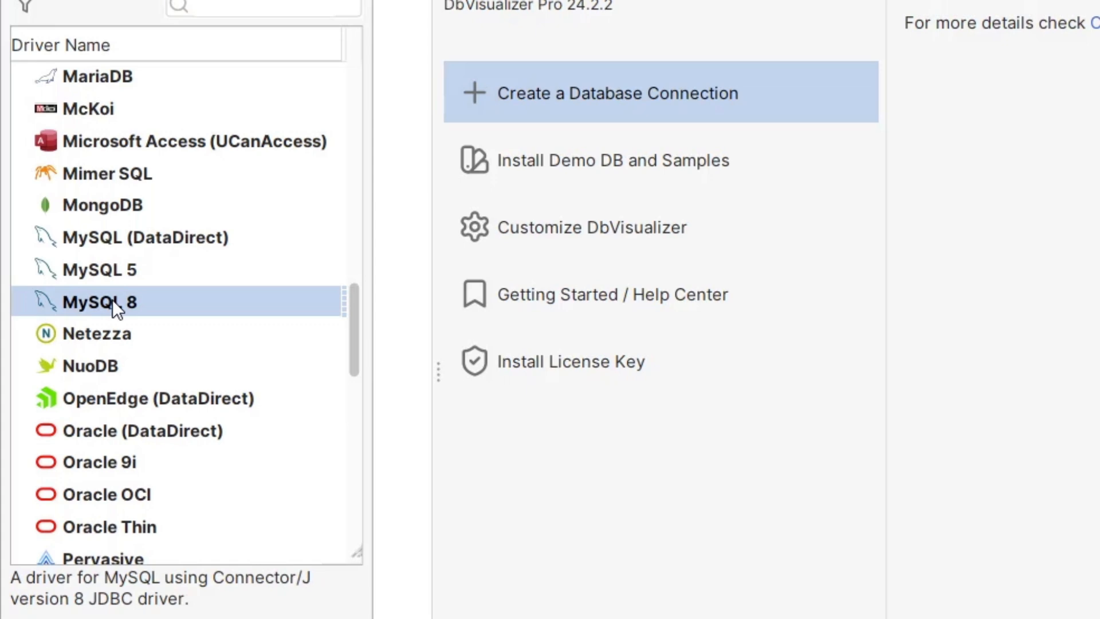
double_click(167, 302)
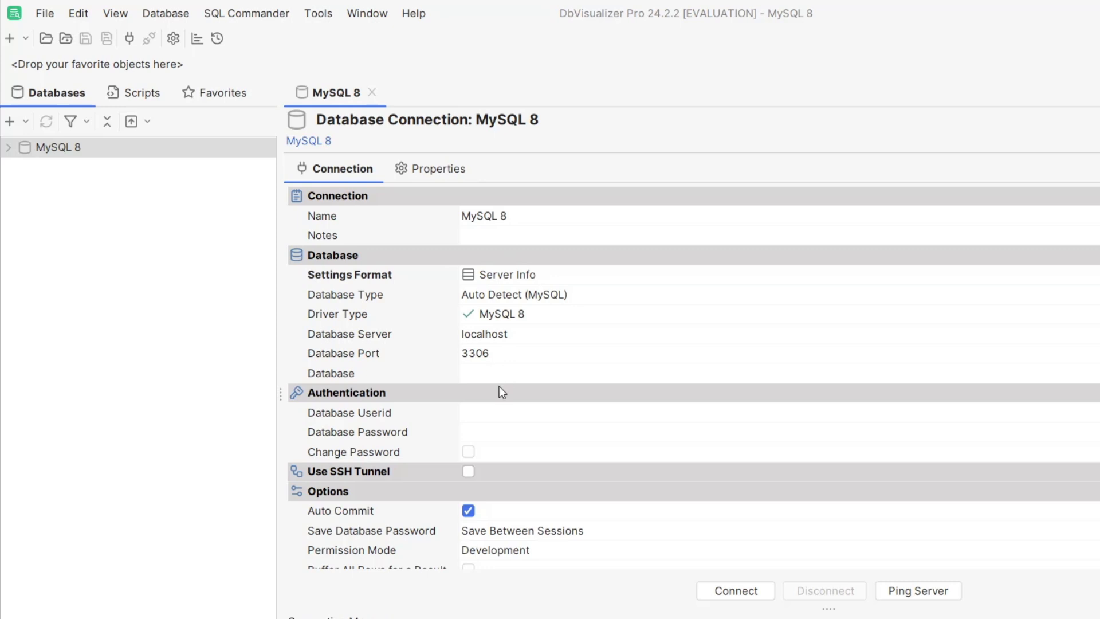
Step: Set the connection's database userid to root and enter the database password
left_click(505, 421)
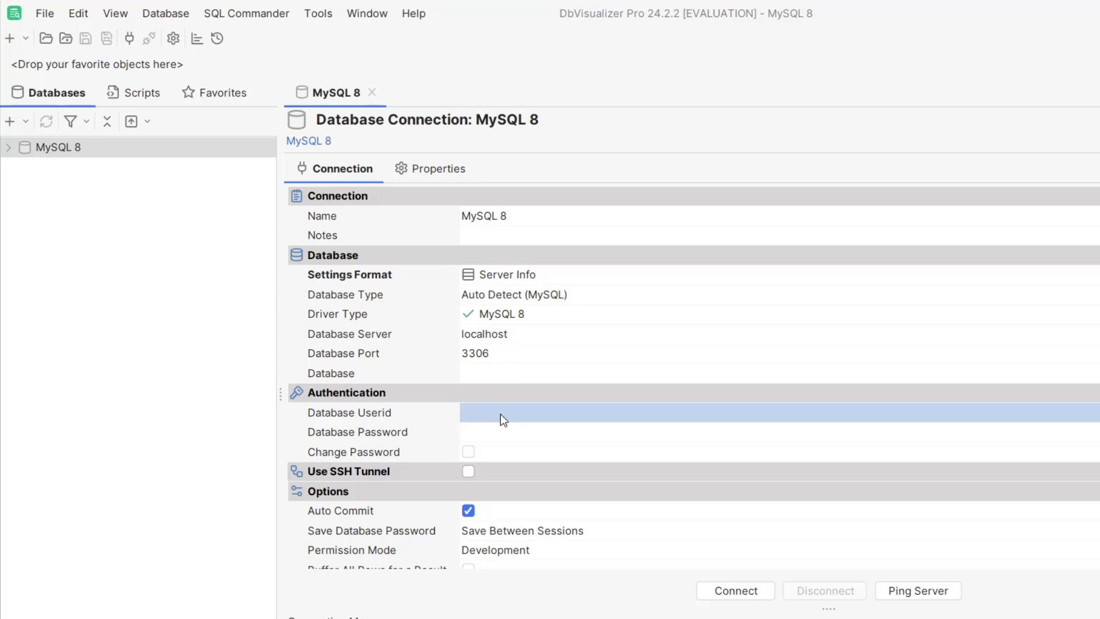
type("root")
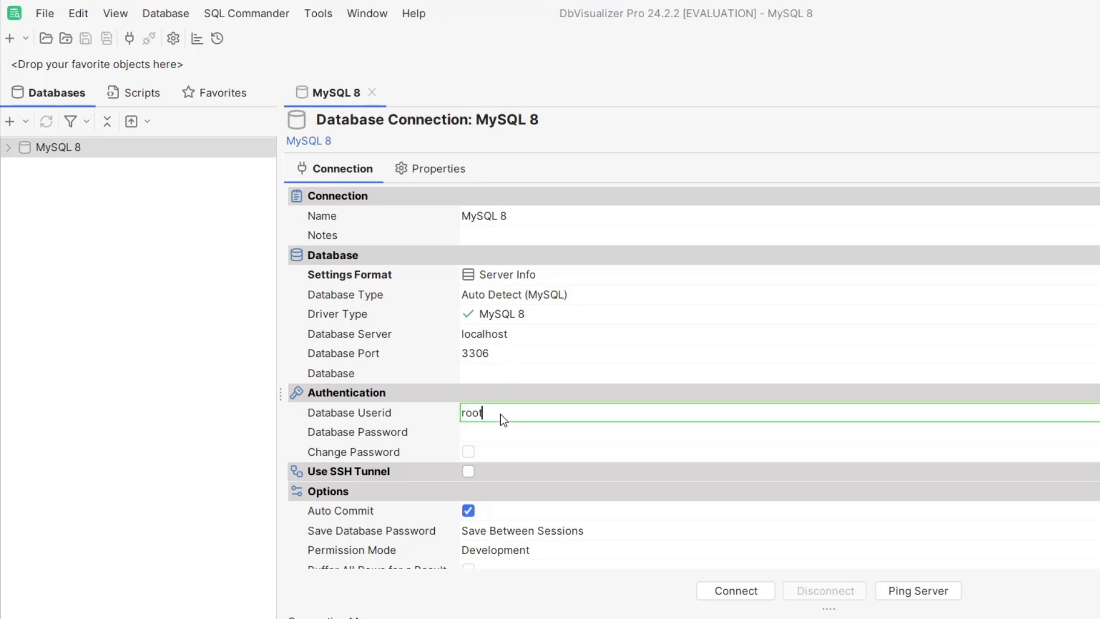
left_click(498, 423)
type("ro")
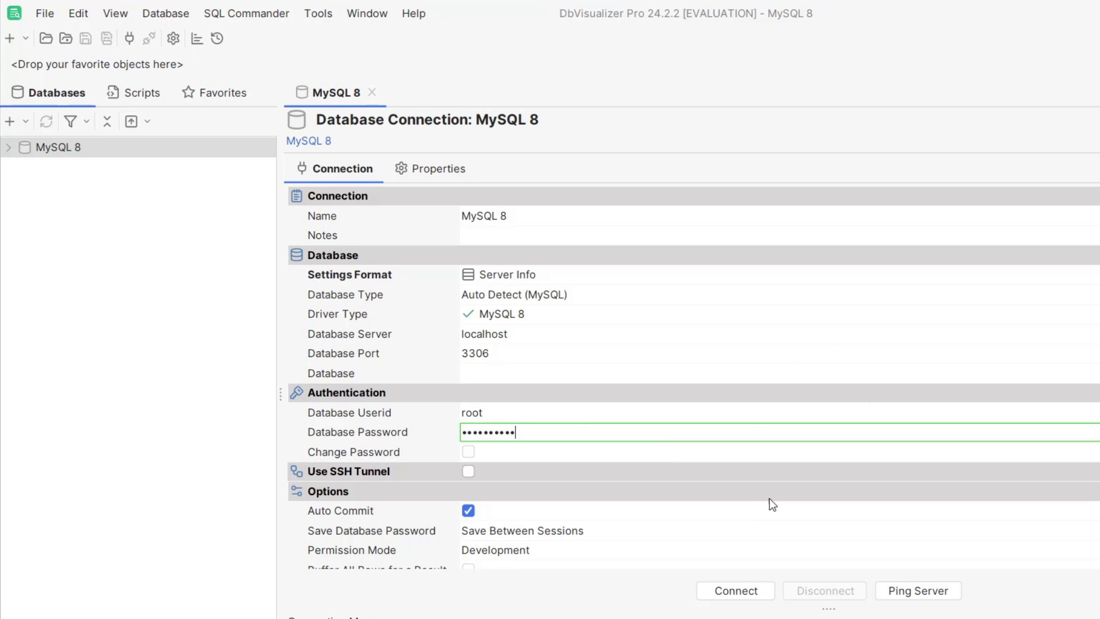
Step: Ping the database server to check its port, and connect to the MySQL 8 database
left_click(937, 589)
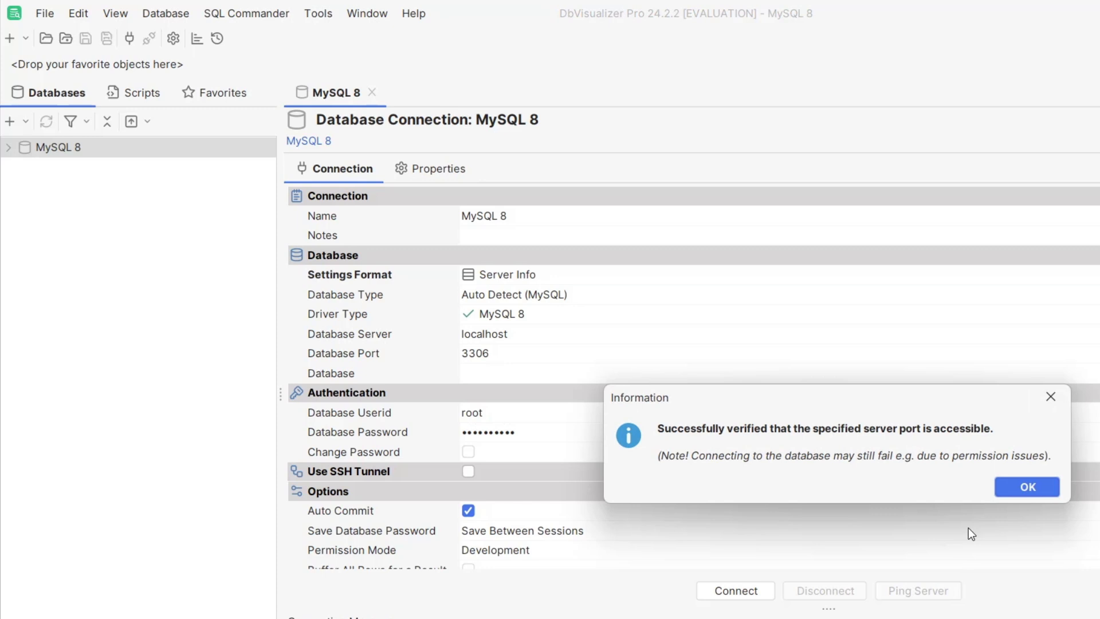
left_click(1033, 488)
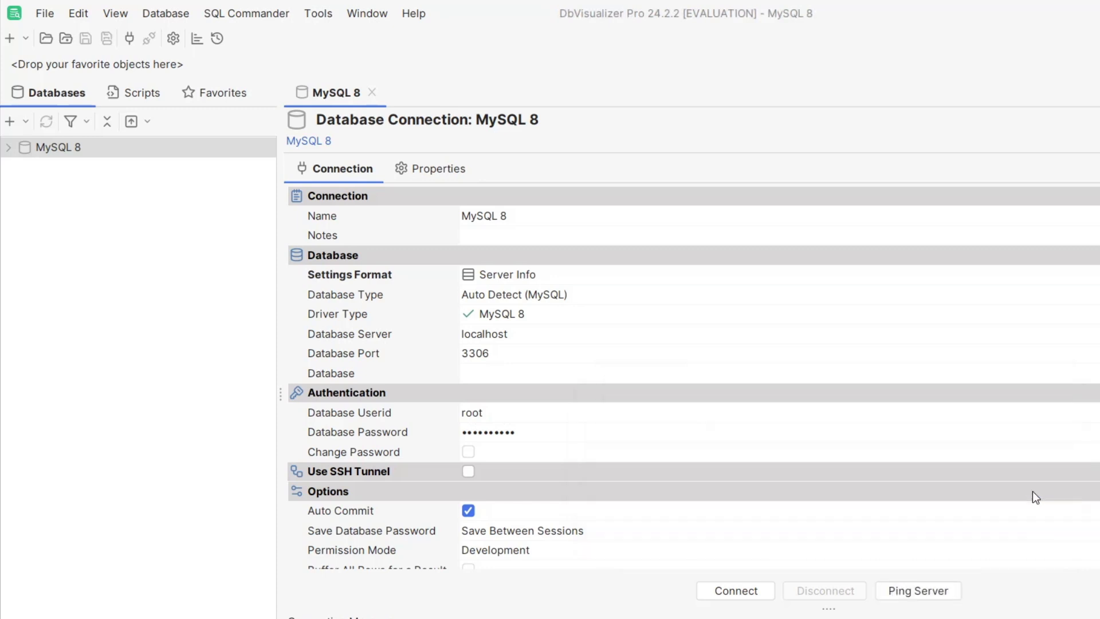
left_click(741, 594)
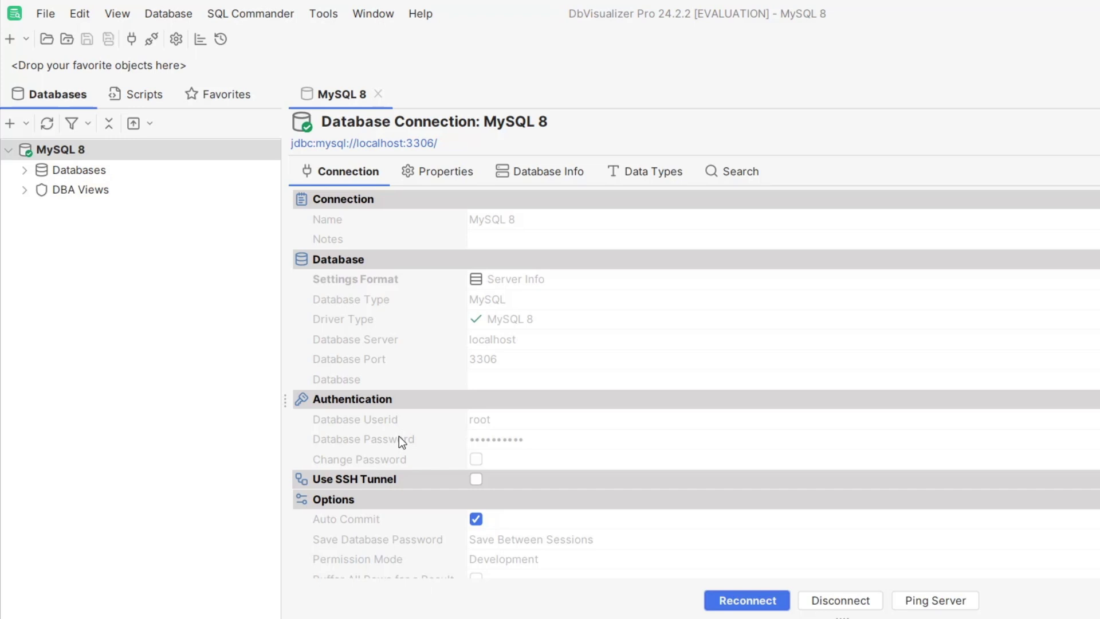
Step: Open a new untitled SQL Commander editor for the MySQL 8 connection
left_click(173, 459)
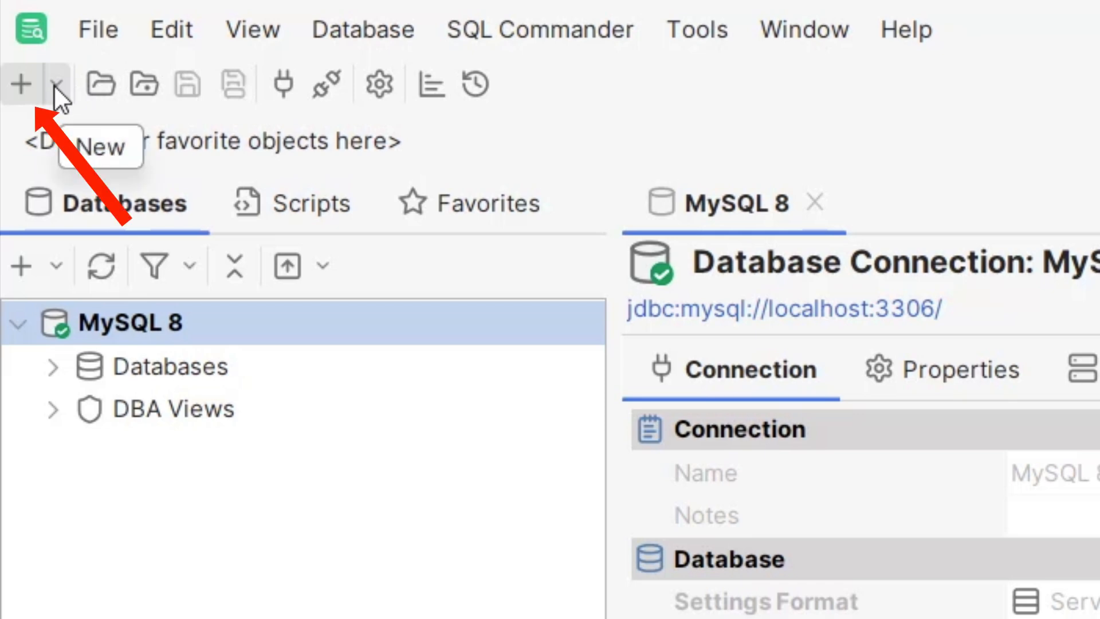
left_click(21, 85)
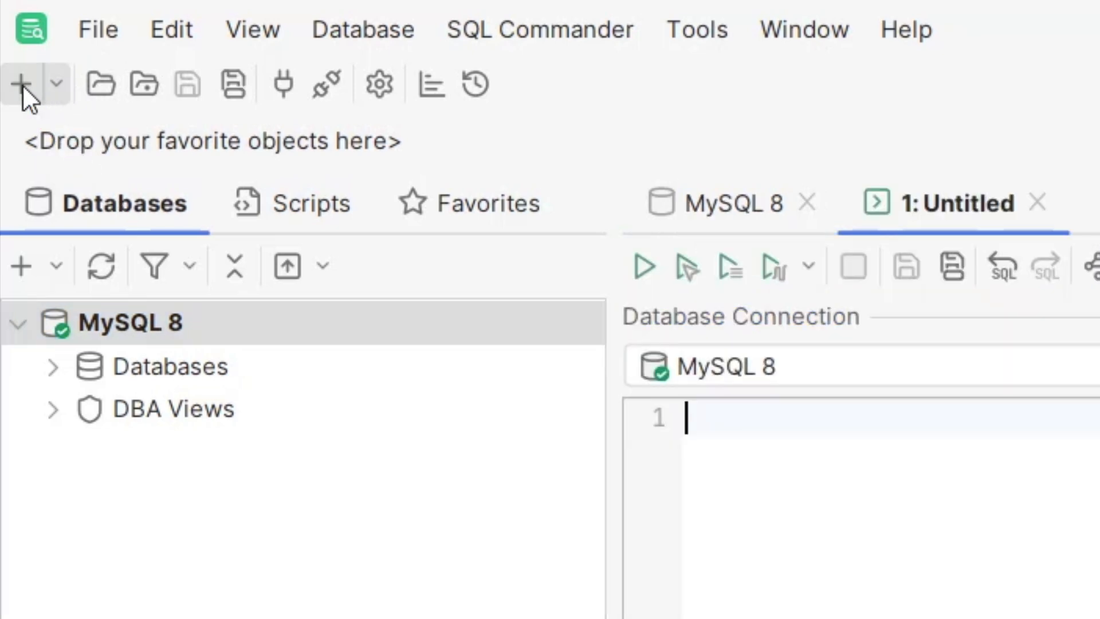
left_click(67, 84)
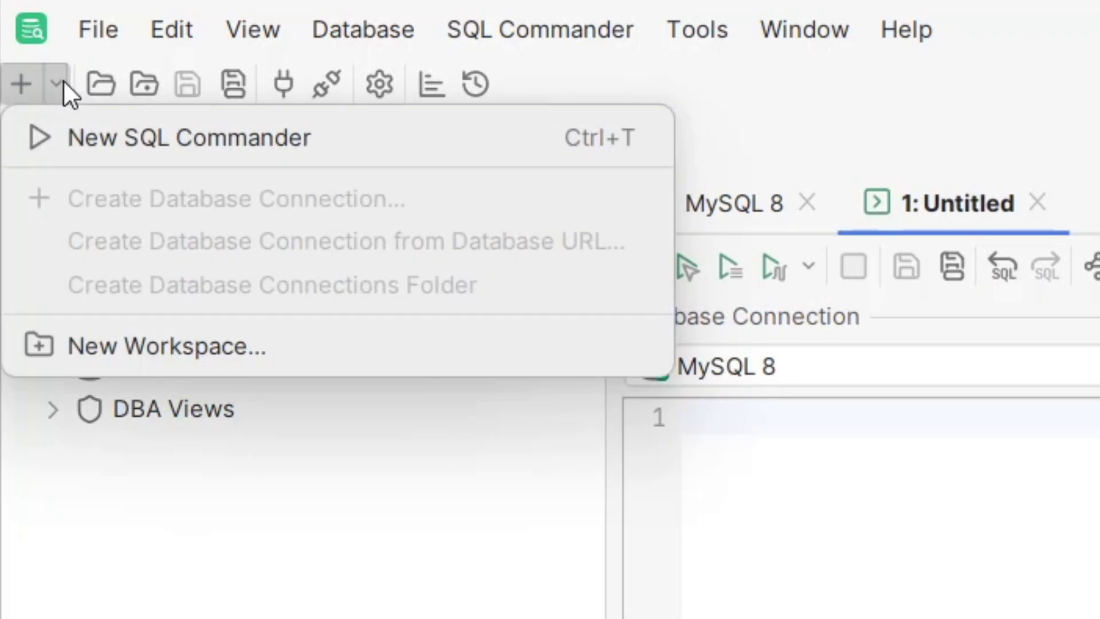
left_click(63, 83)
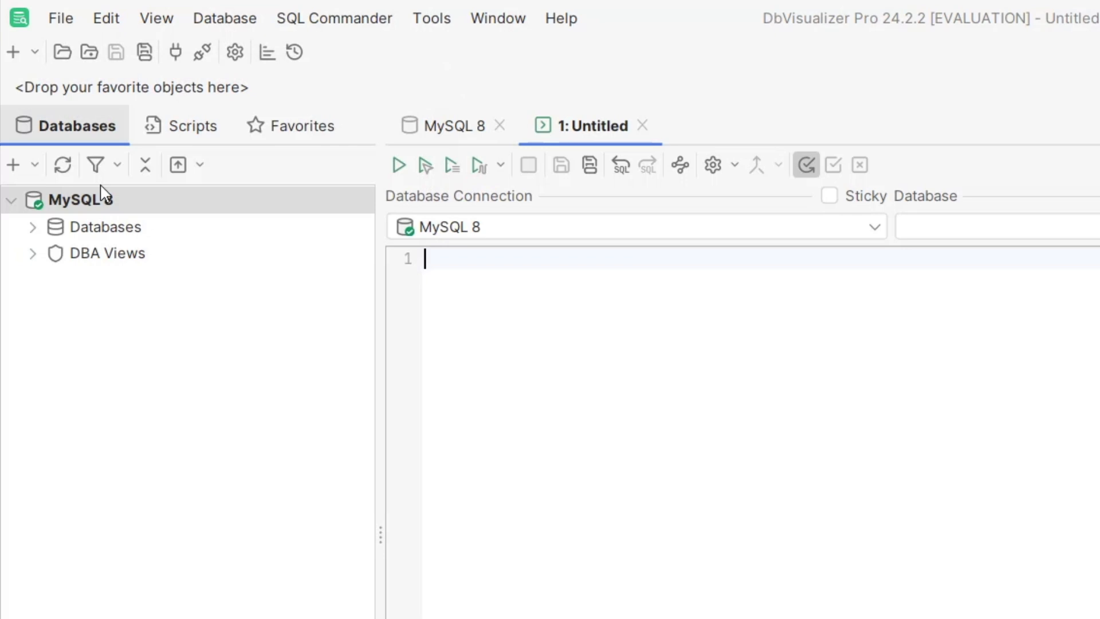
Step: Expand the MySQL 8 connection's databases down to the list of tables in the sakila database
left_click(34, 230)
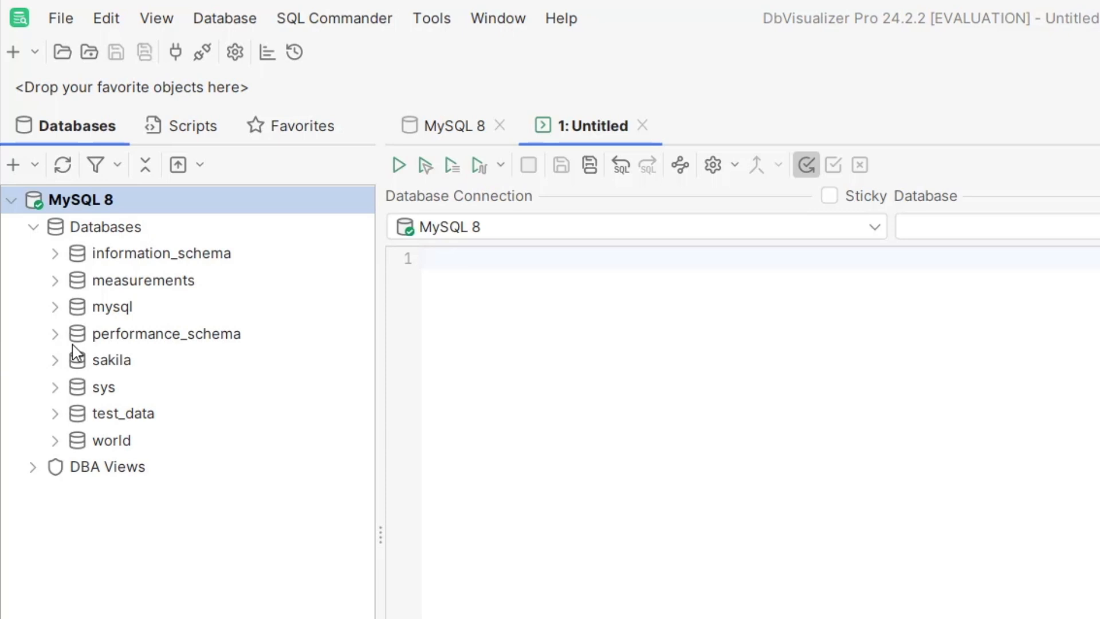
left_click(55, 361)
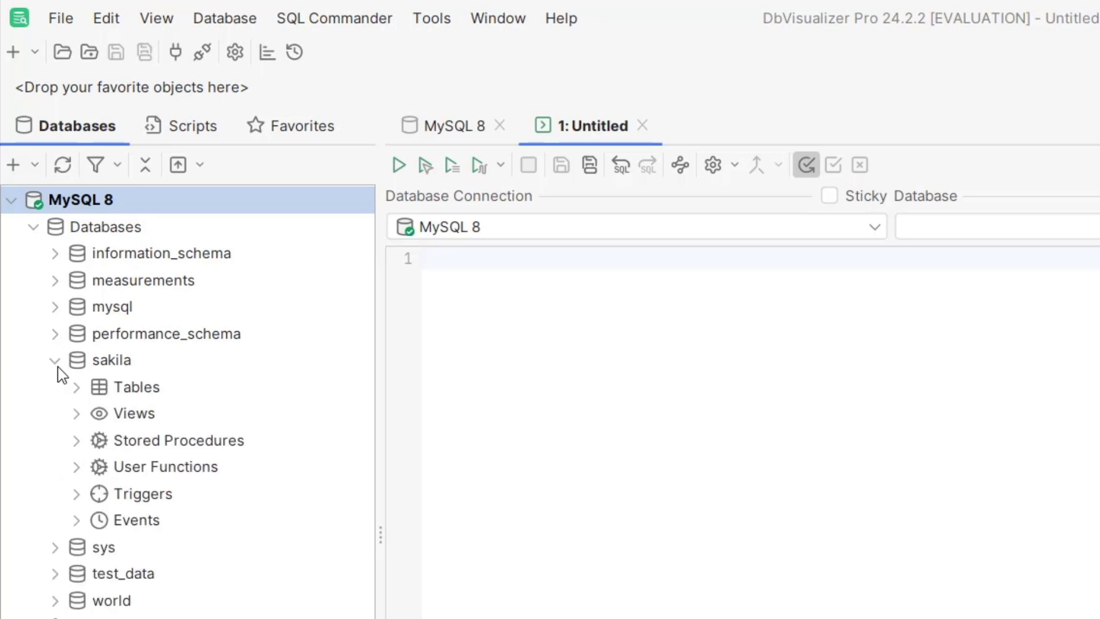
left_click(78, 388)
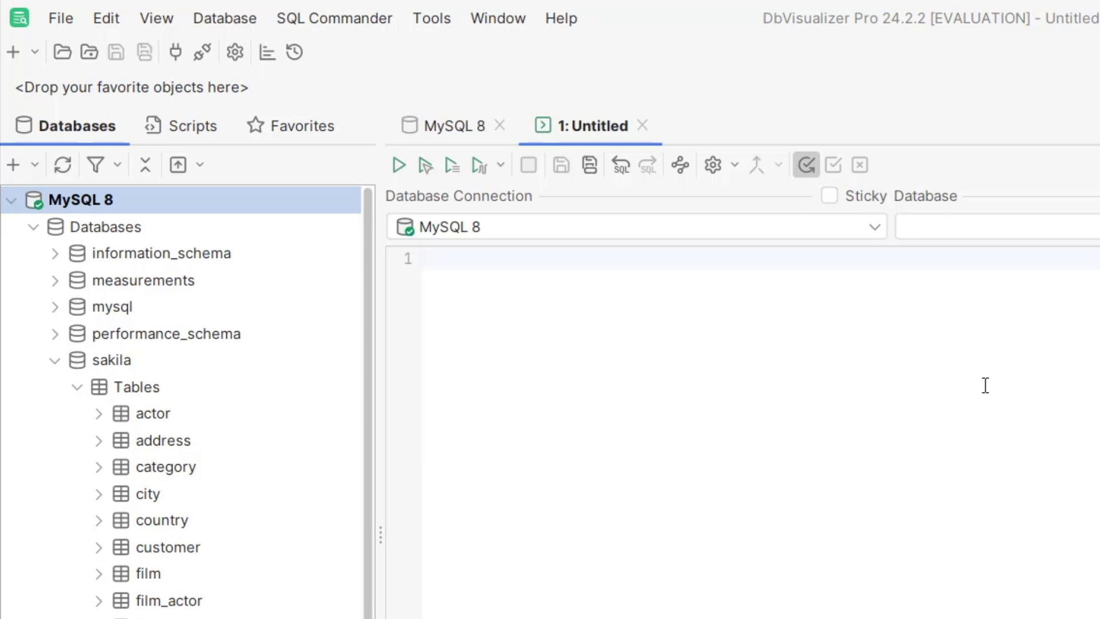
Step: Write the query SELECT * FROM actor; on two lines in the SQL editor and execute it
left_click(887, 413)
type("S")
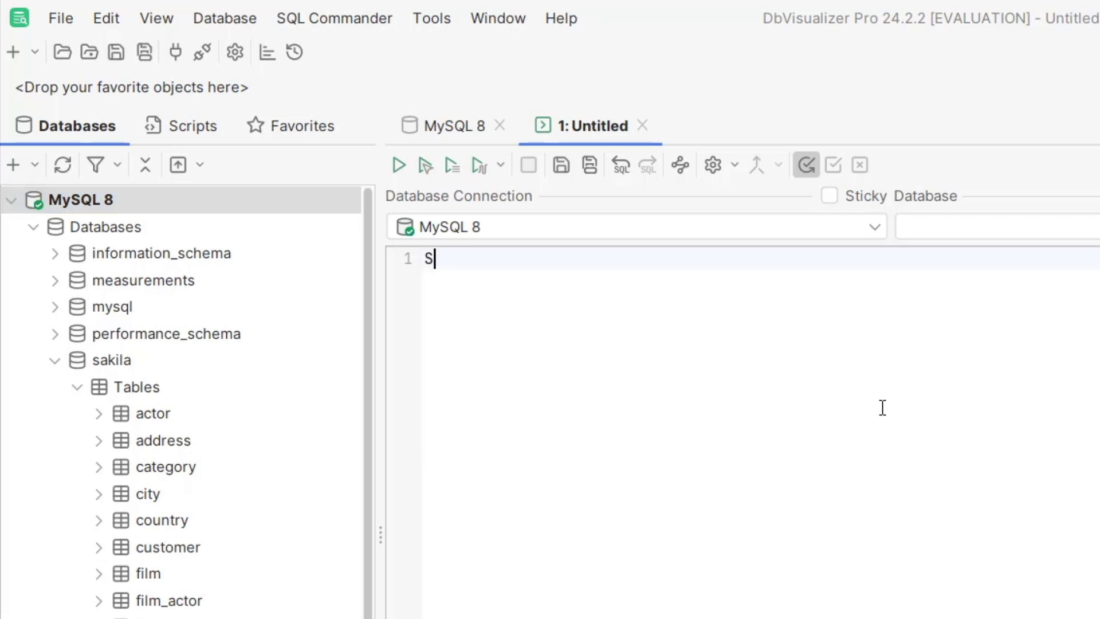
type("ELECT *")
key("Return")
type("FROM")
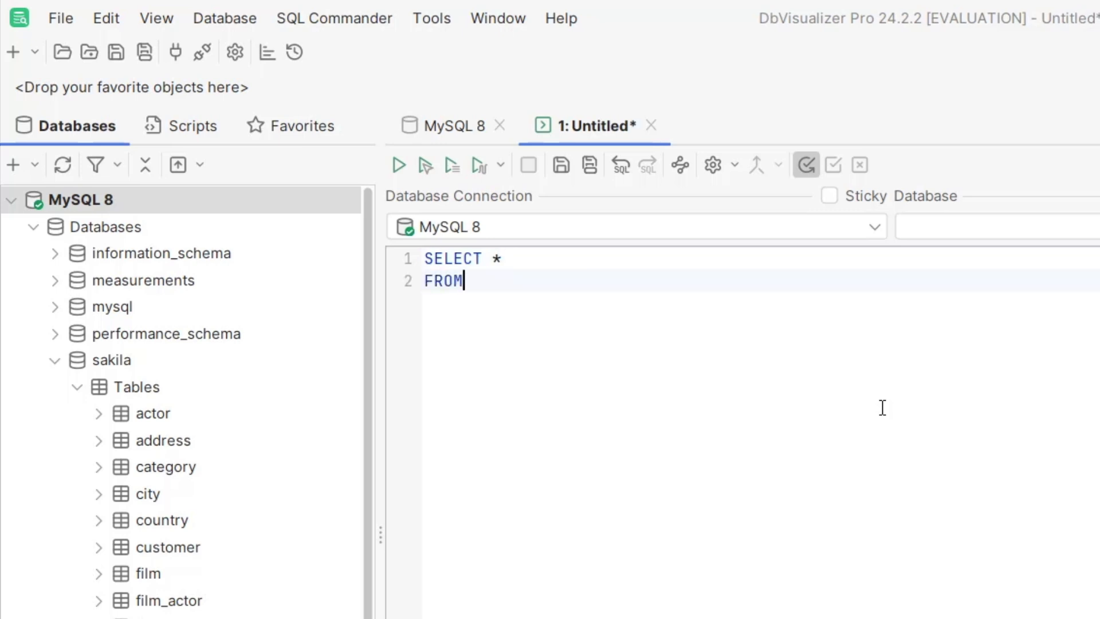
type(" actor;")
left_click(400, 166)
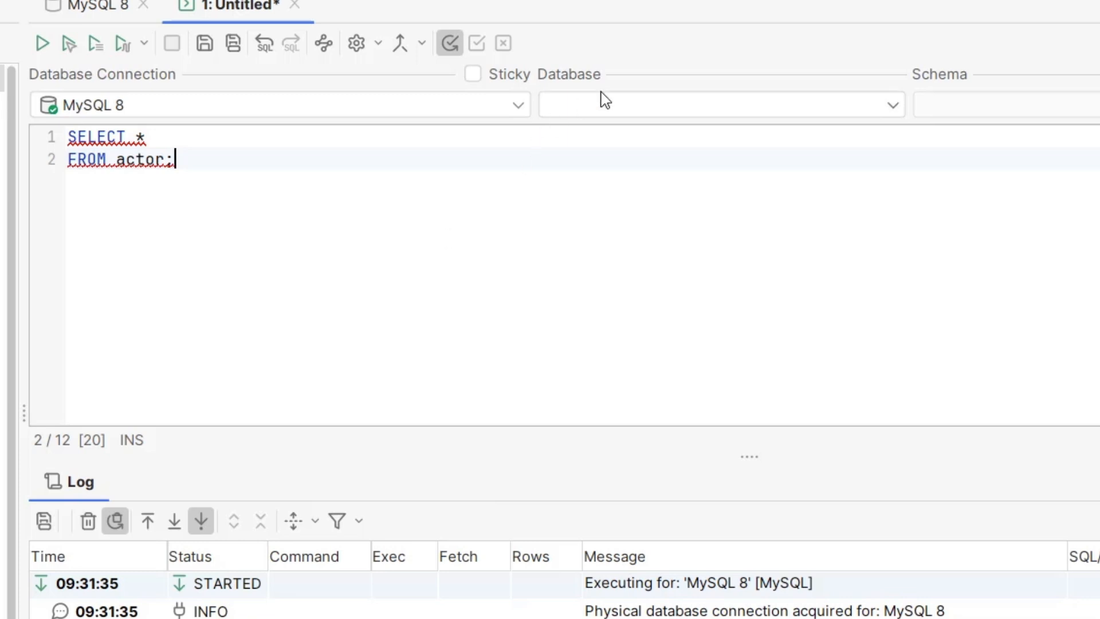
Step: Set the editor's database to sakila and execute the actor query again
left_click(633, 112)
left_click(597, 259)
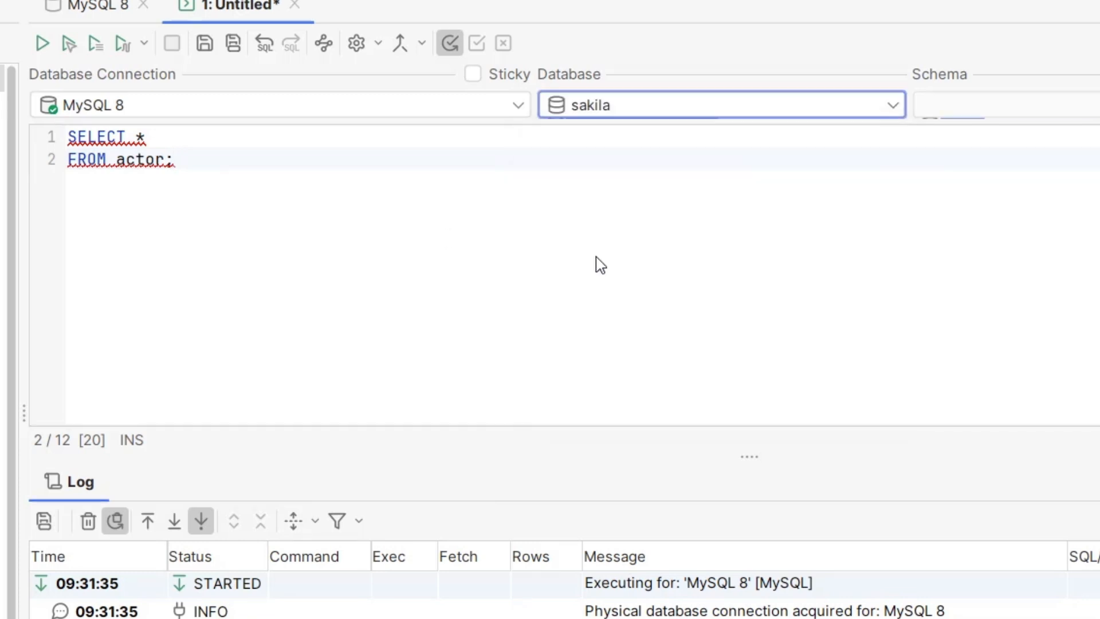
left_click(43, 44)
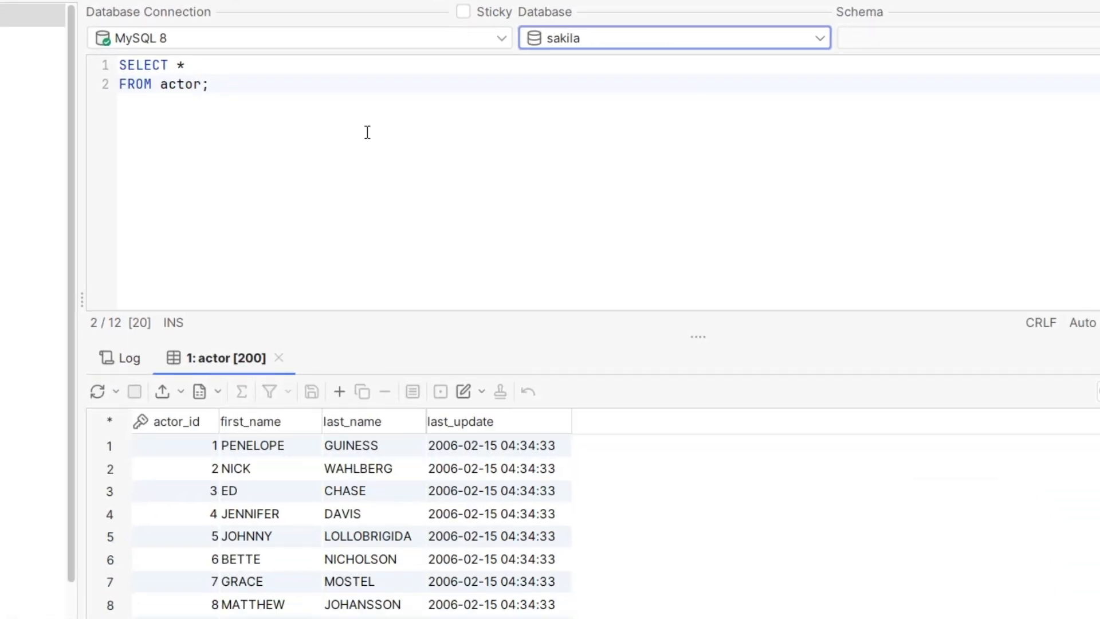
Step: Examine the actor result set's rows and column details, and check the query's entry in the execution log
scroll(424, 533, "down", 9)
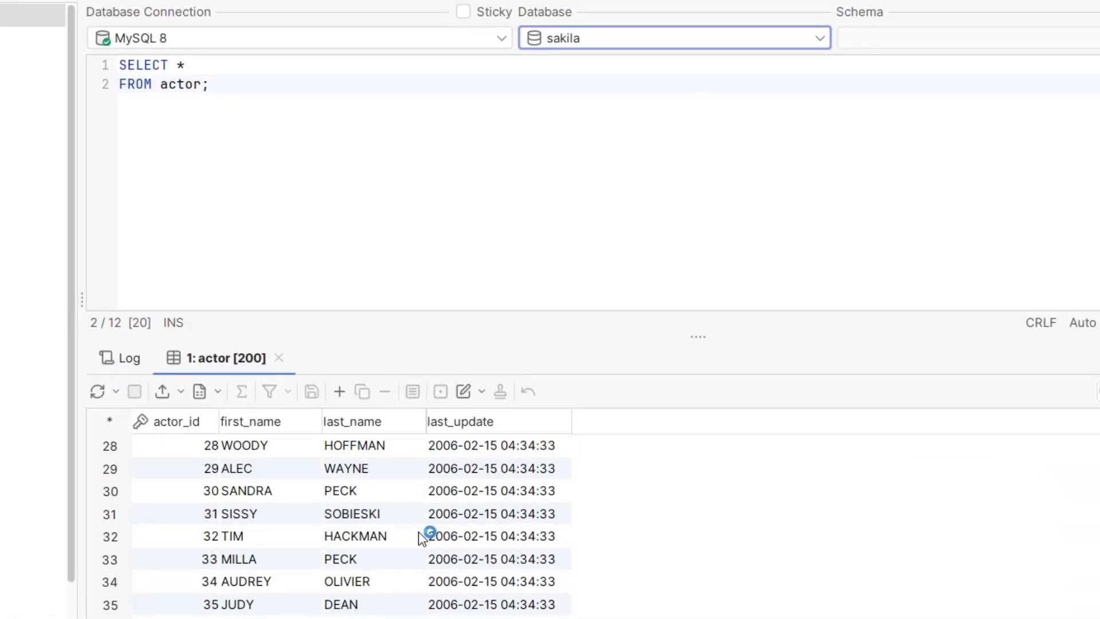
scroll(422, 537, "up", 9)
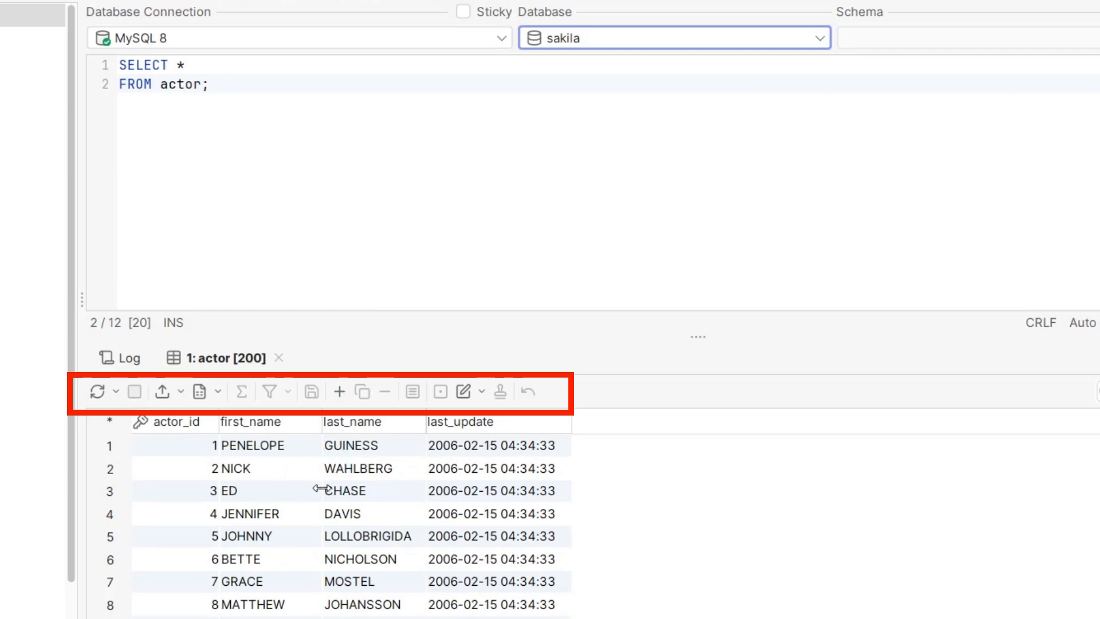
left_click(292, 493)
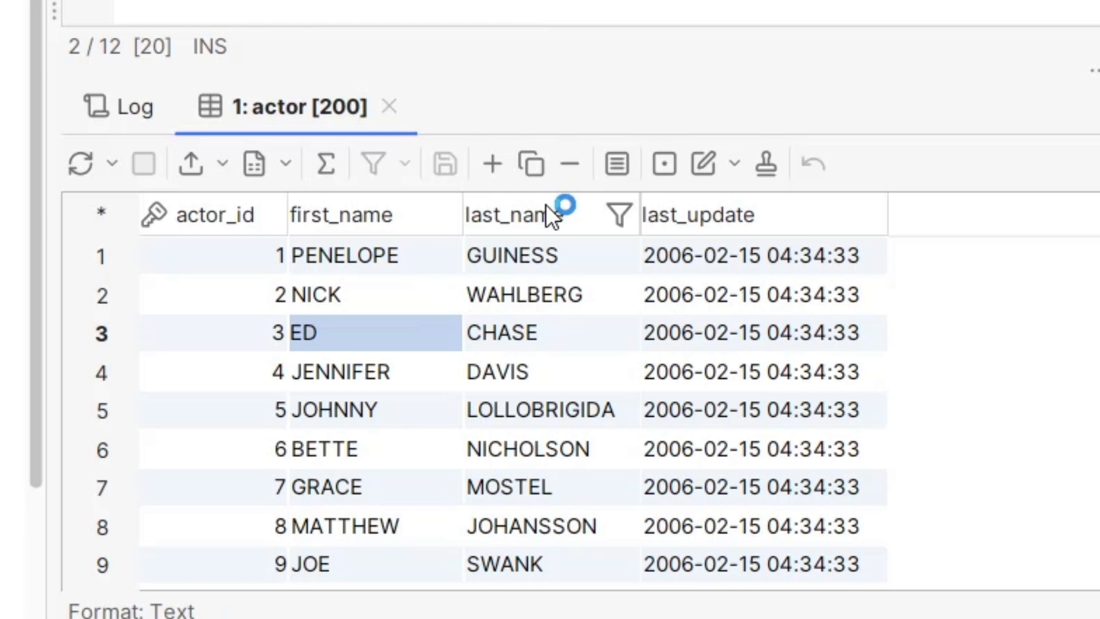
mouse_move(216, 217)
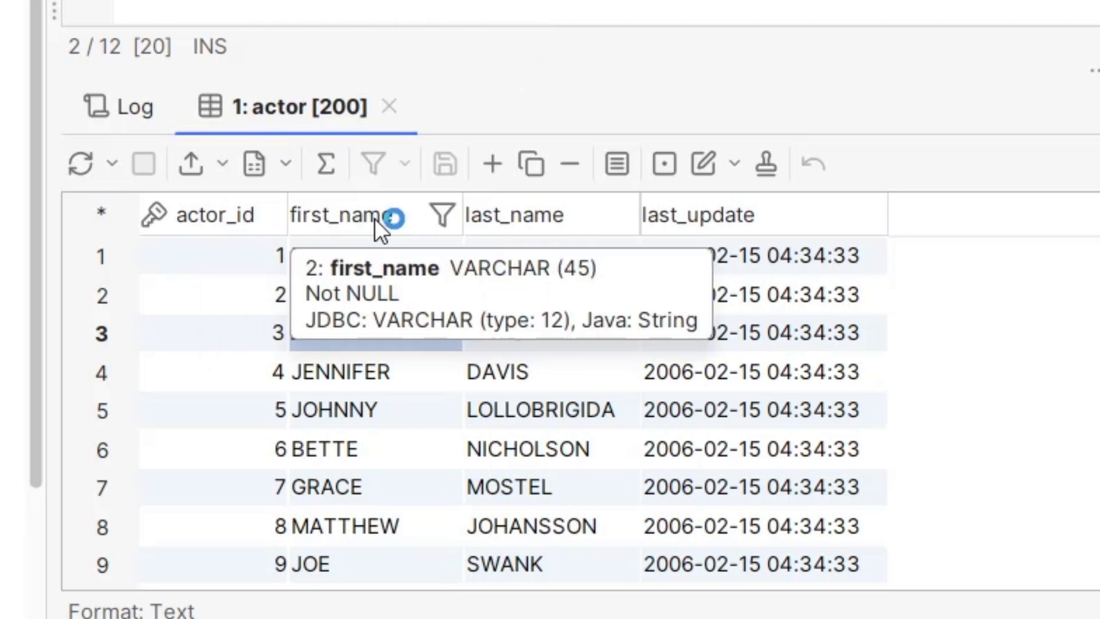
mouse_move(517, 226)
mouse_move(716, 224)
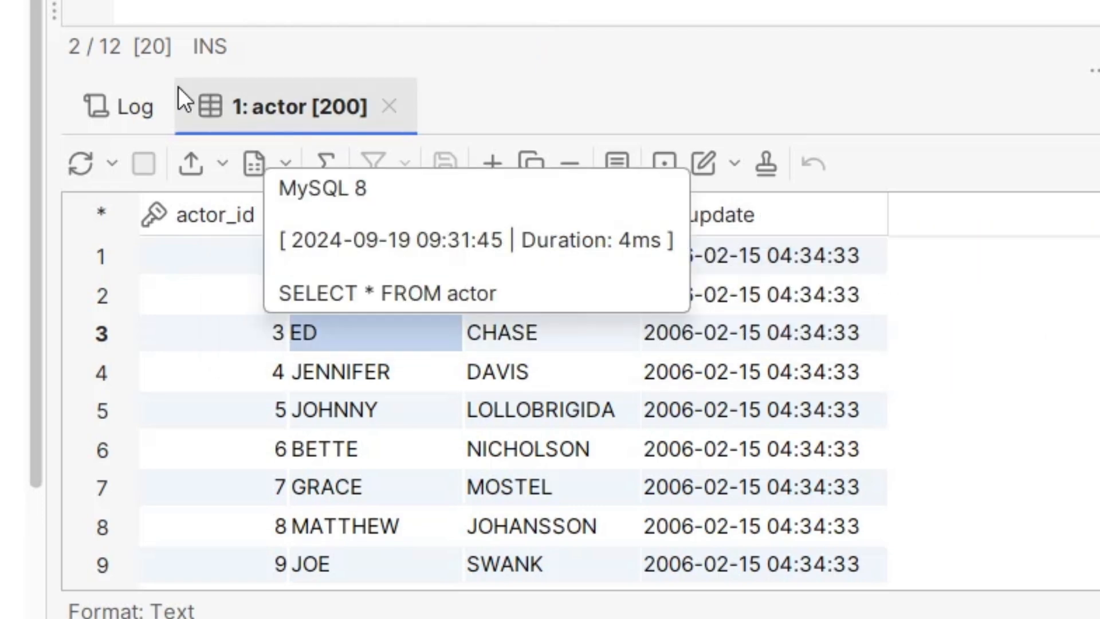
left_click(110, 115)
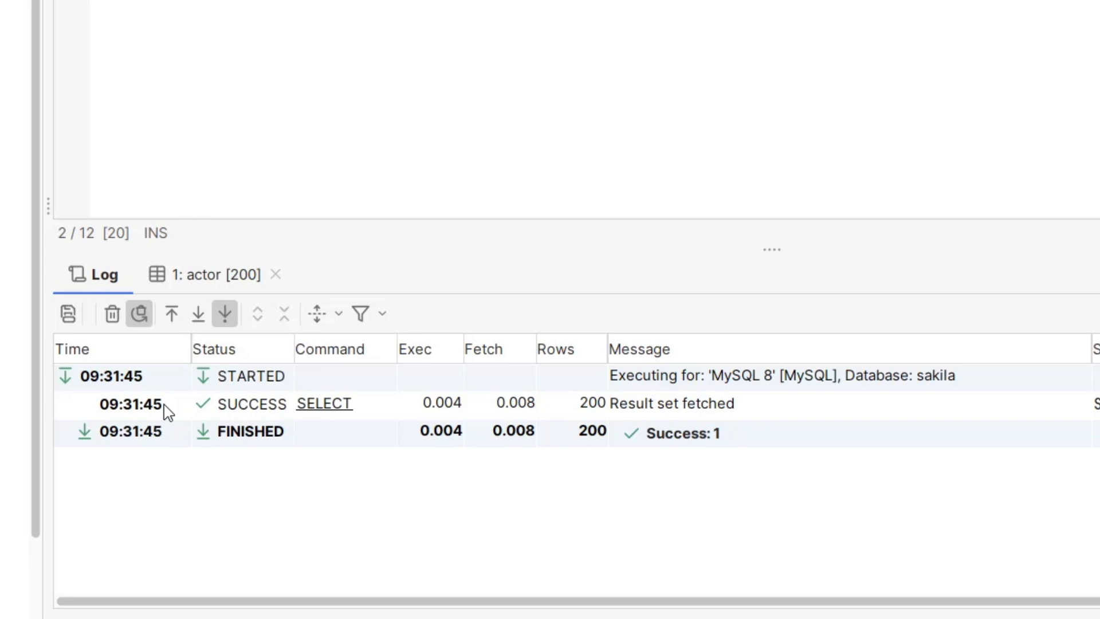
left_click(195, 281)
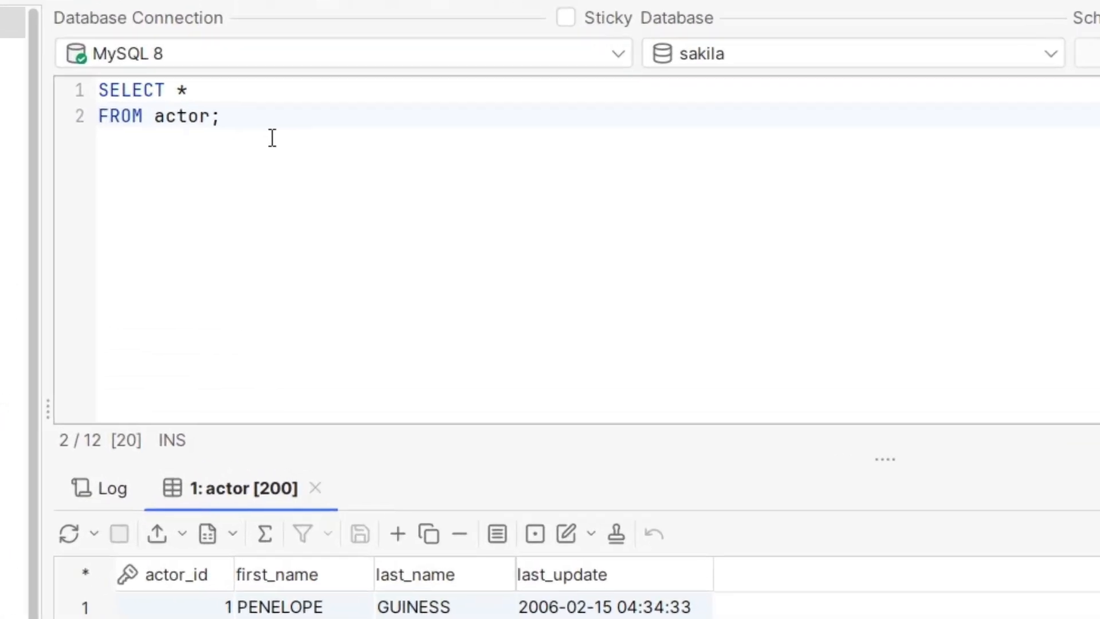
Step: Start a second query below the actor query, with SELECT on one line and FROM city c on the following line
key("Return")
key("Return")
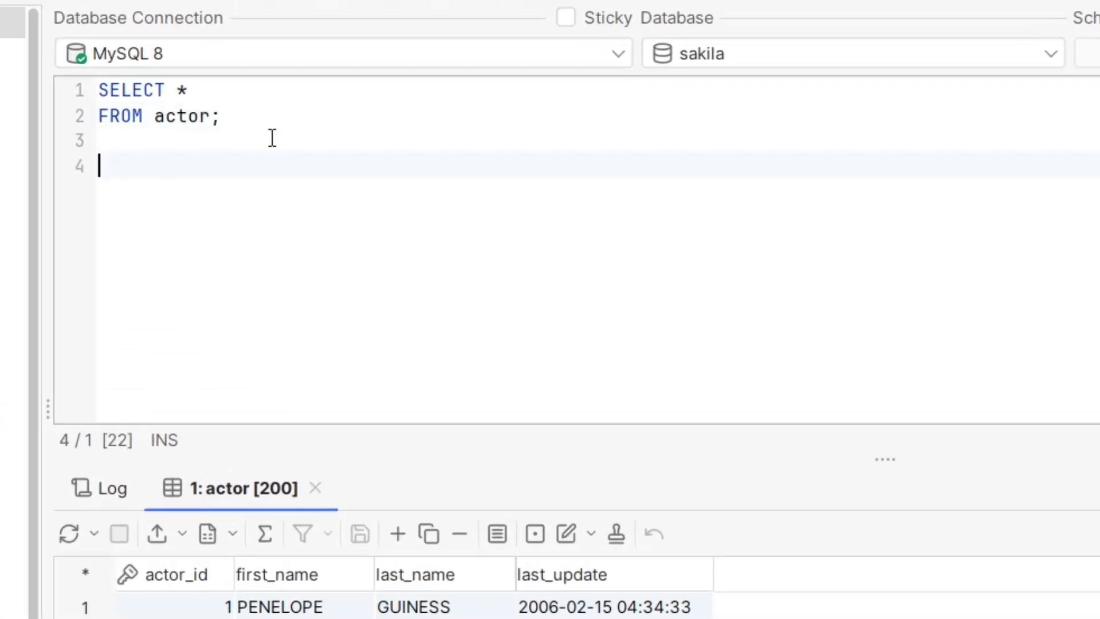
type("SELECT")
key("Return")
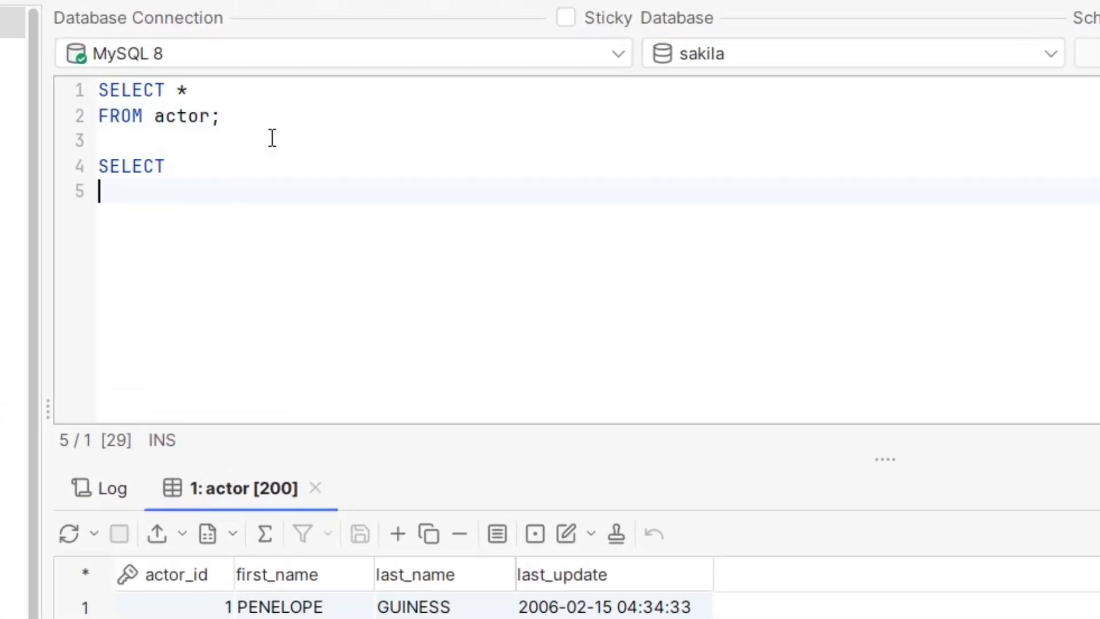
type("FROM city c")
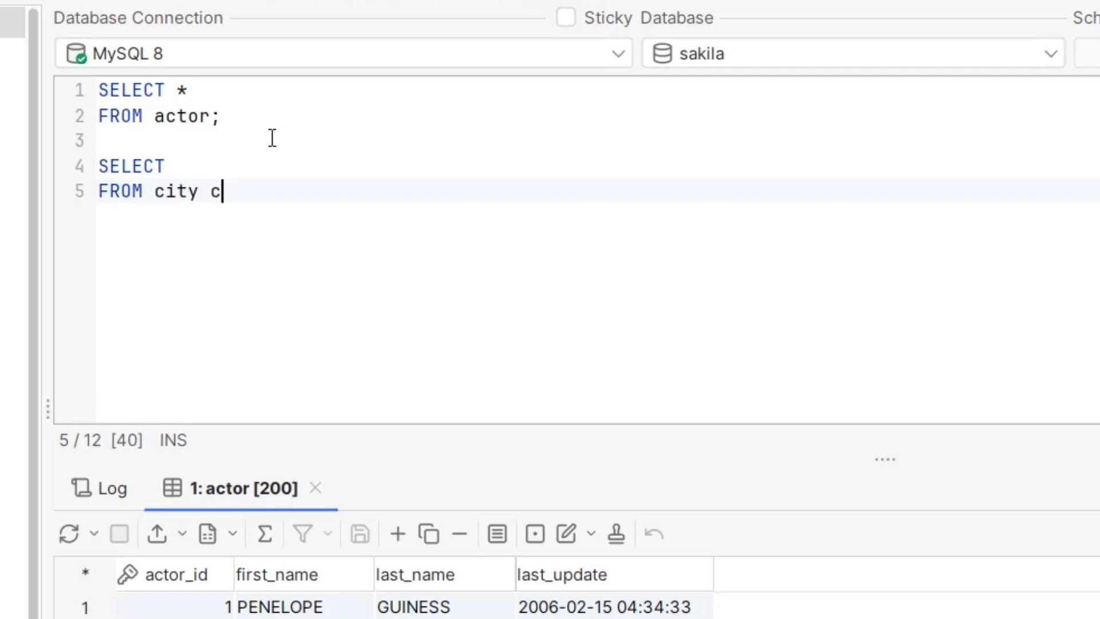
Step: Complete the city query's SELECT list by inserting all columns of alias c through auto-completion
key("Up")
type("c")
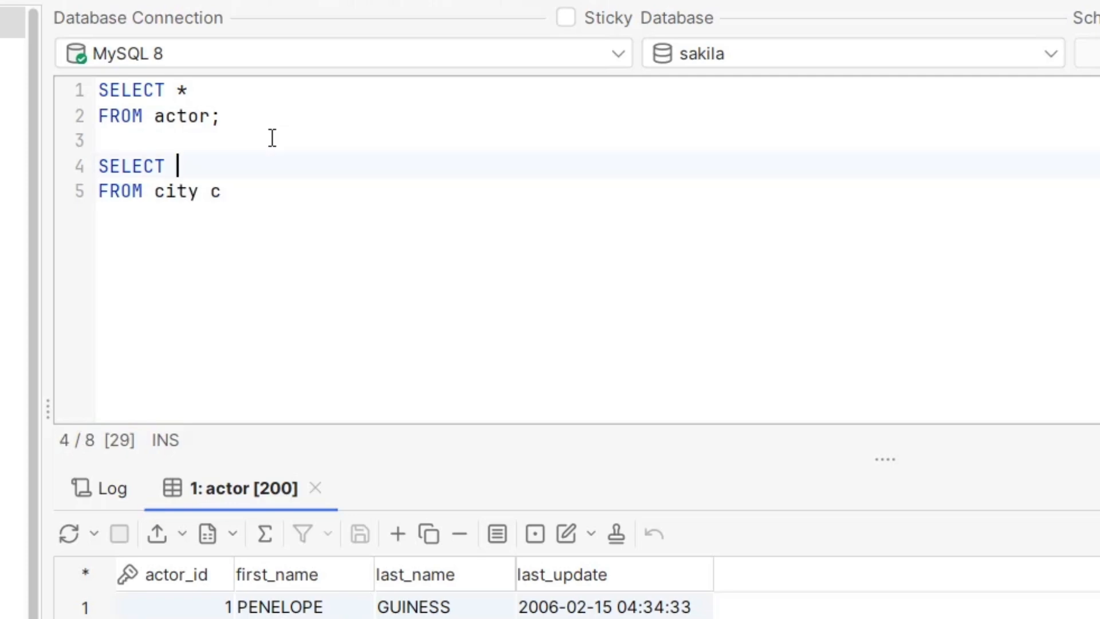
type(".")
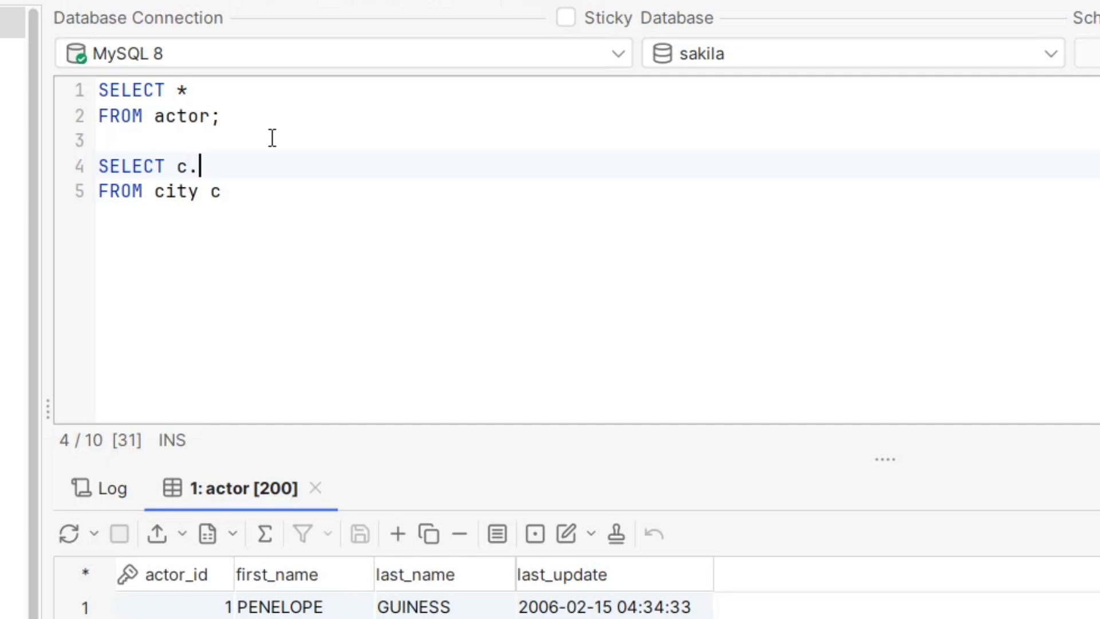
key("ctrl+space")
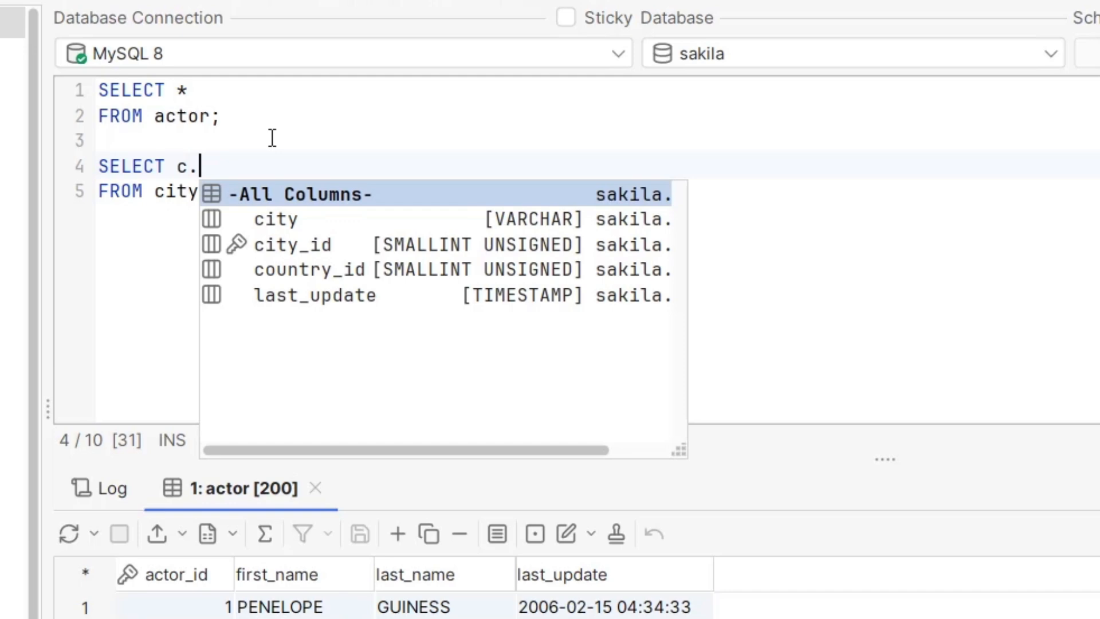
key("Down")
key("Down")
key("Down")
key("Up")
key("Up")
key("Up")
key("Return")
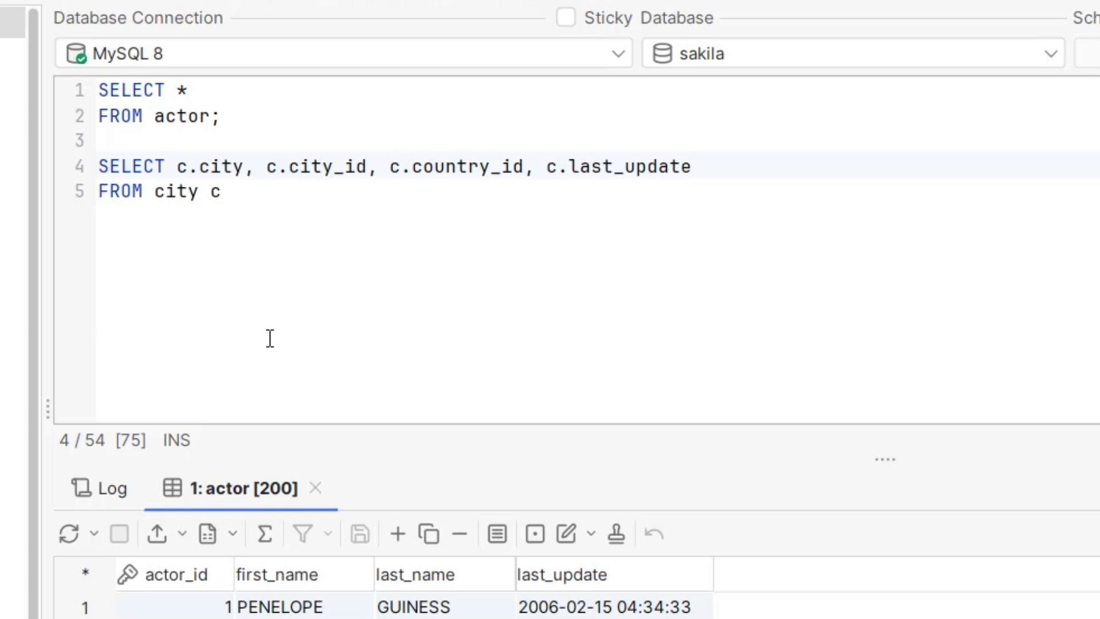
Step: Execute the whole script with the city query ended by a semicolon, and check the city result set and execution log
left_click(315, 488)
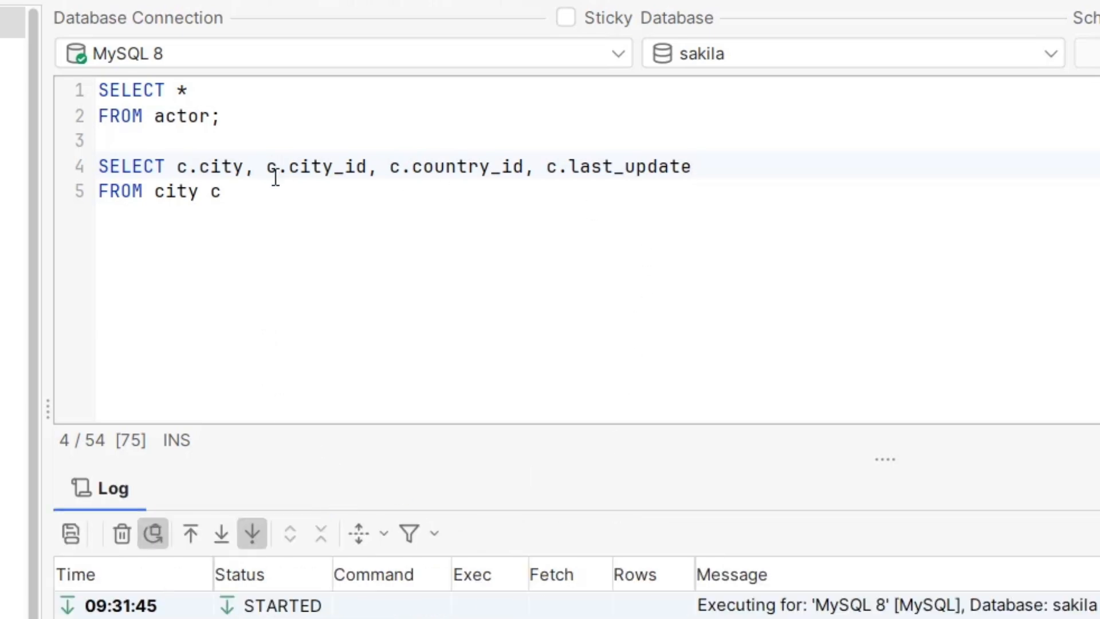
left_click(258, 191)
type(";")
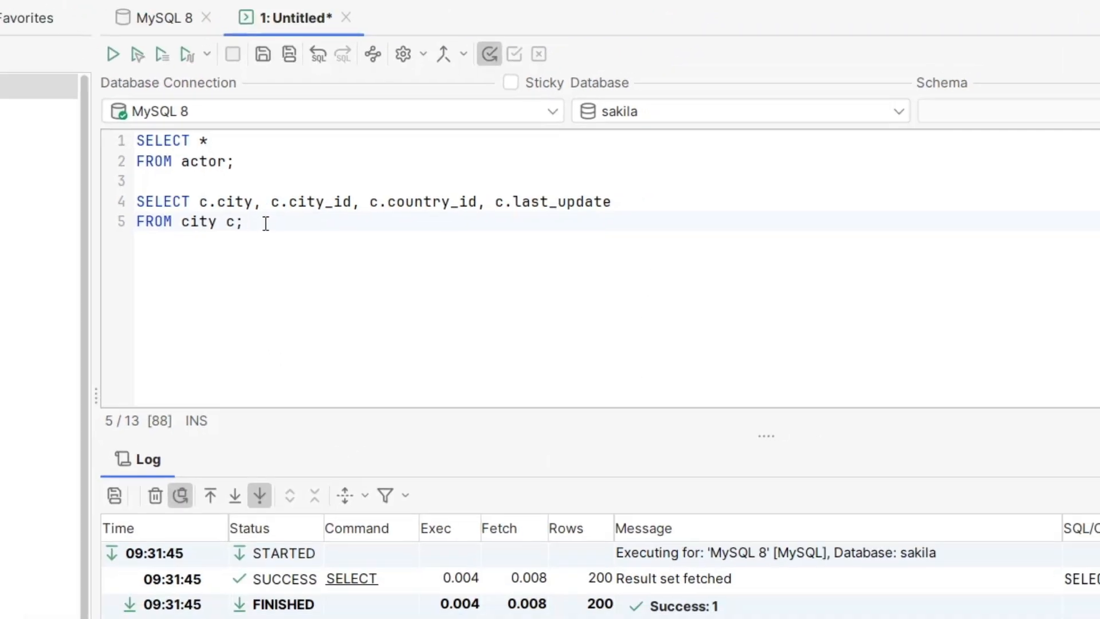
left_click(113, 54)
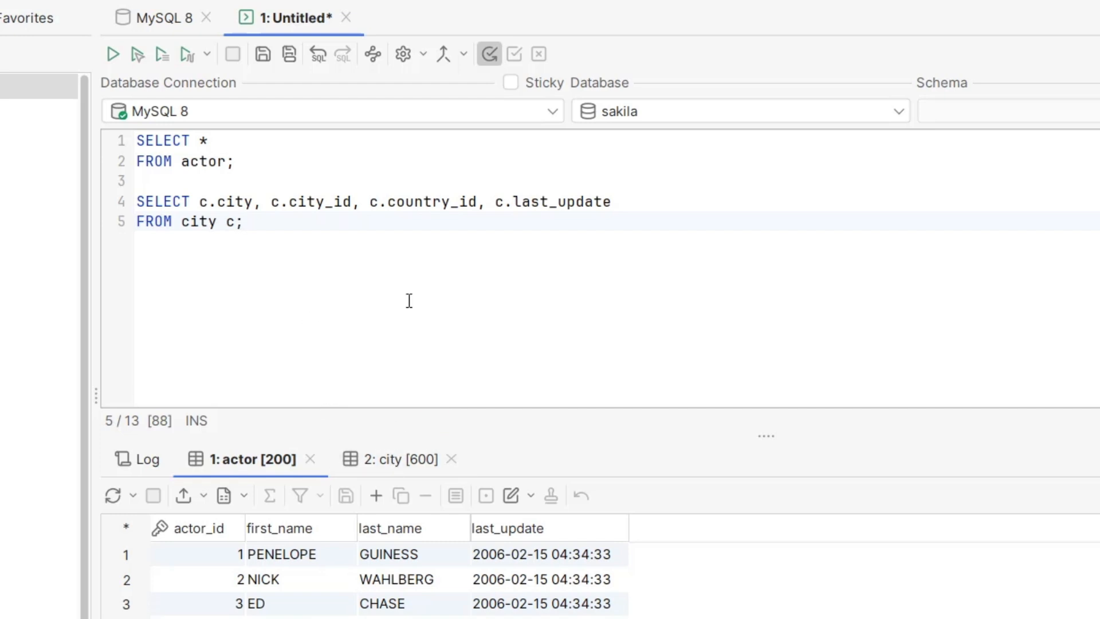
left_click(410, 464)
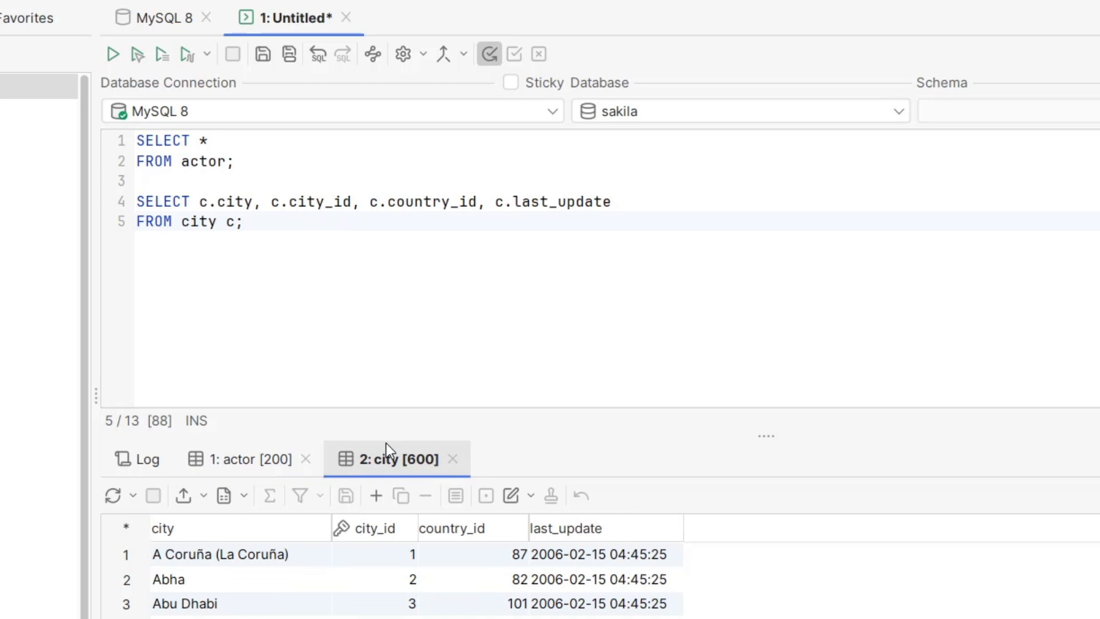
left_click(133, 459)
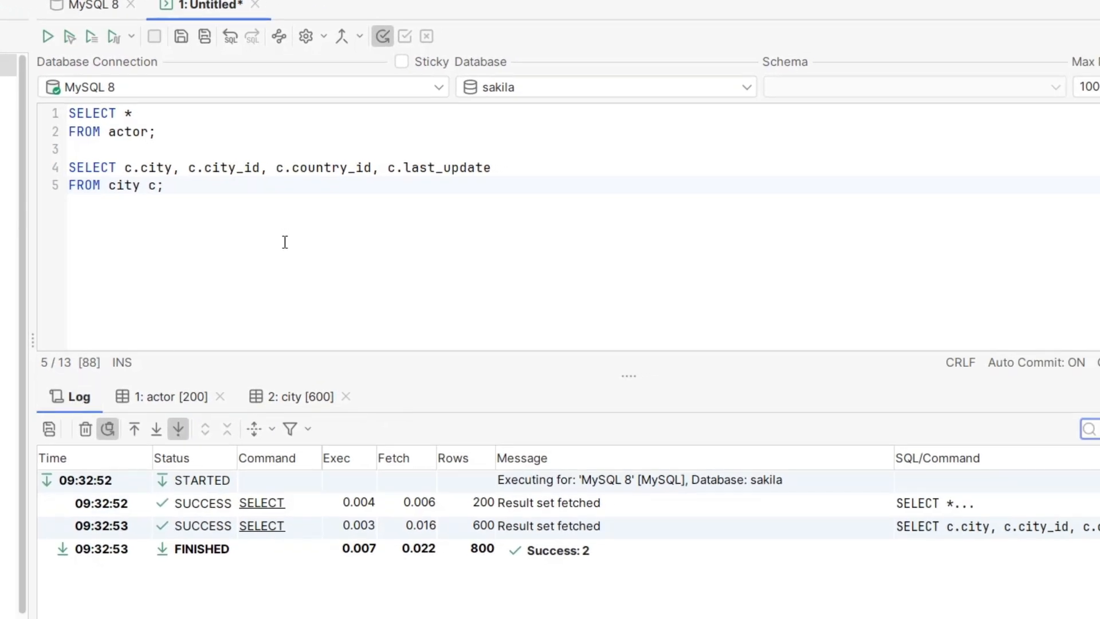
Step: Execute only the city query at the cursor and check its execution log
left_click(70, 38)
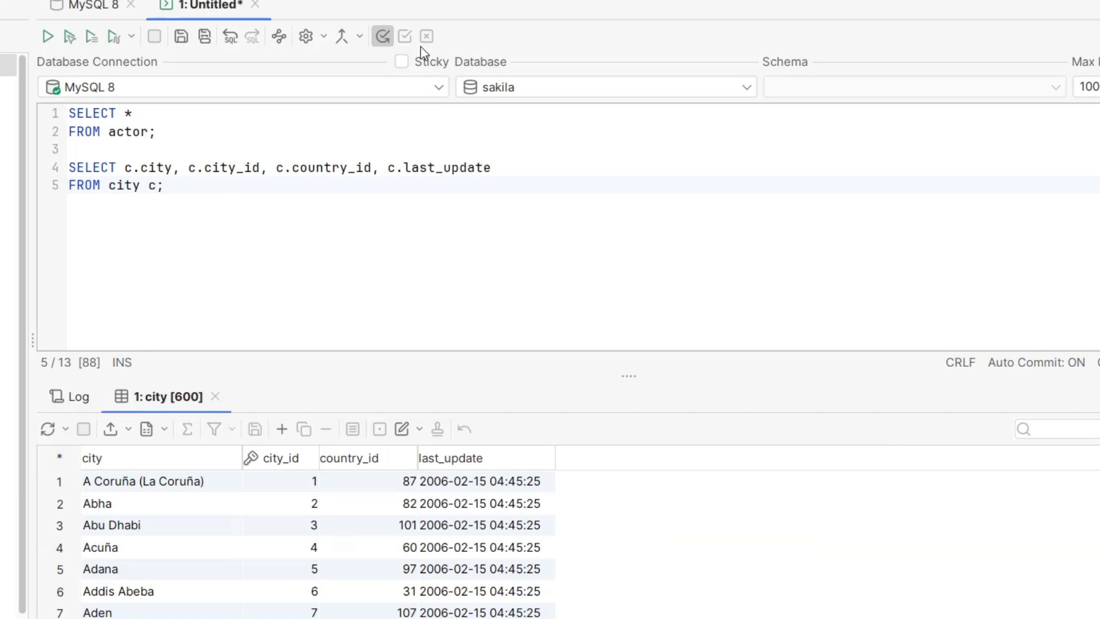
left_click(188, 189)
left_click(64, 396)
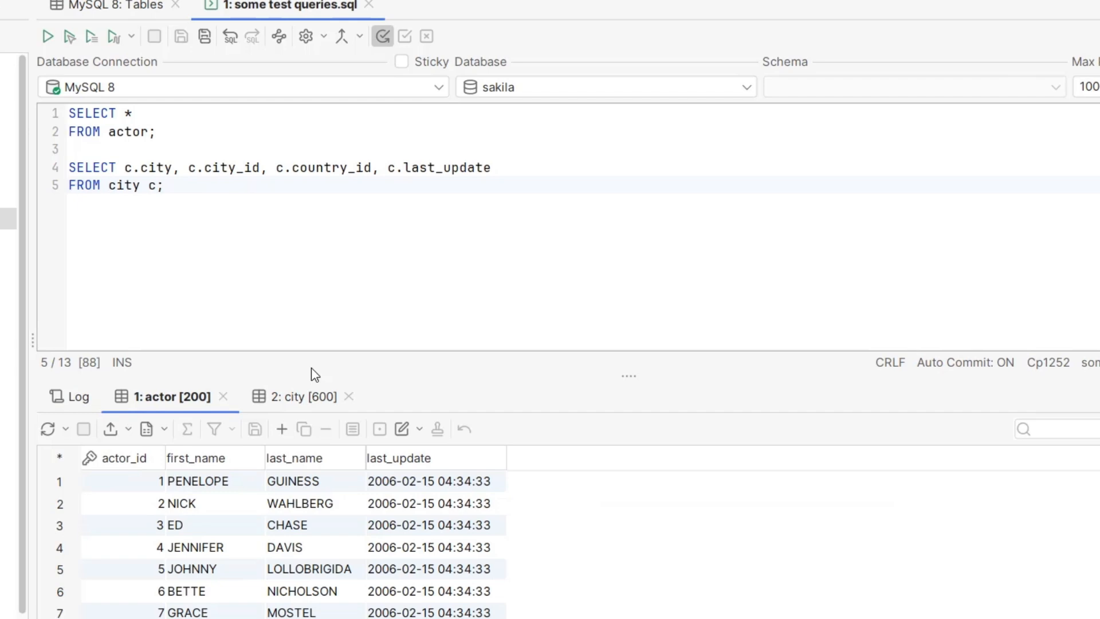
Step: Pin the city result set so it is kept, and execute only the selected actor query
right_click(298, 397)
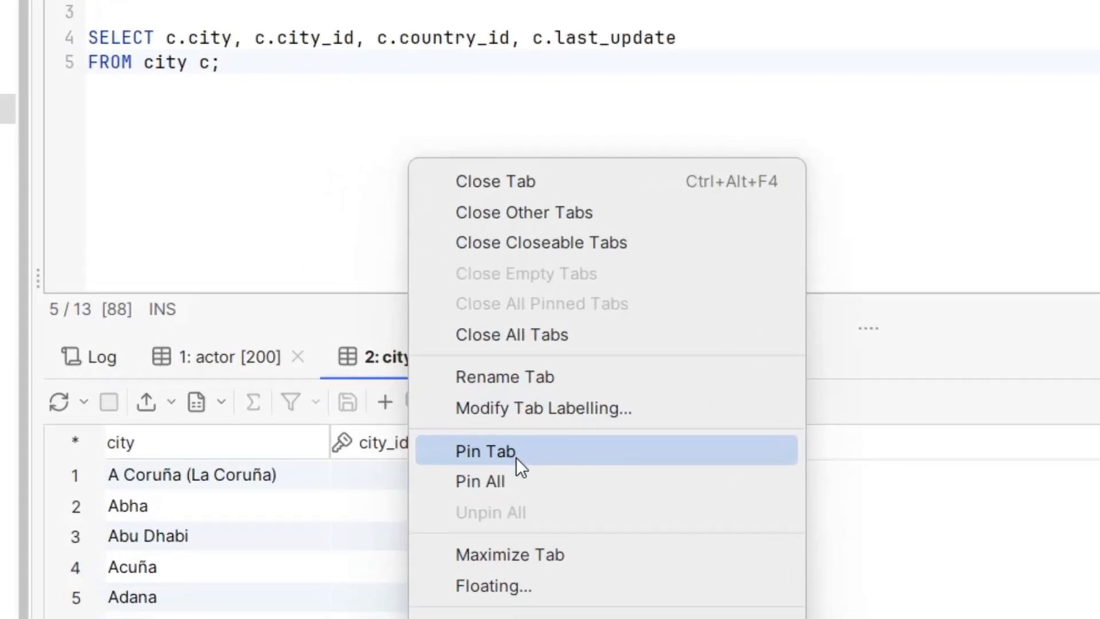
left_click(372, 464)
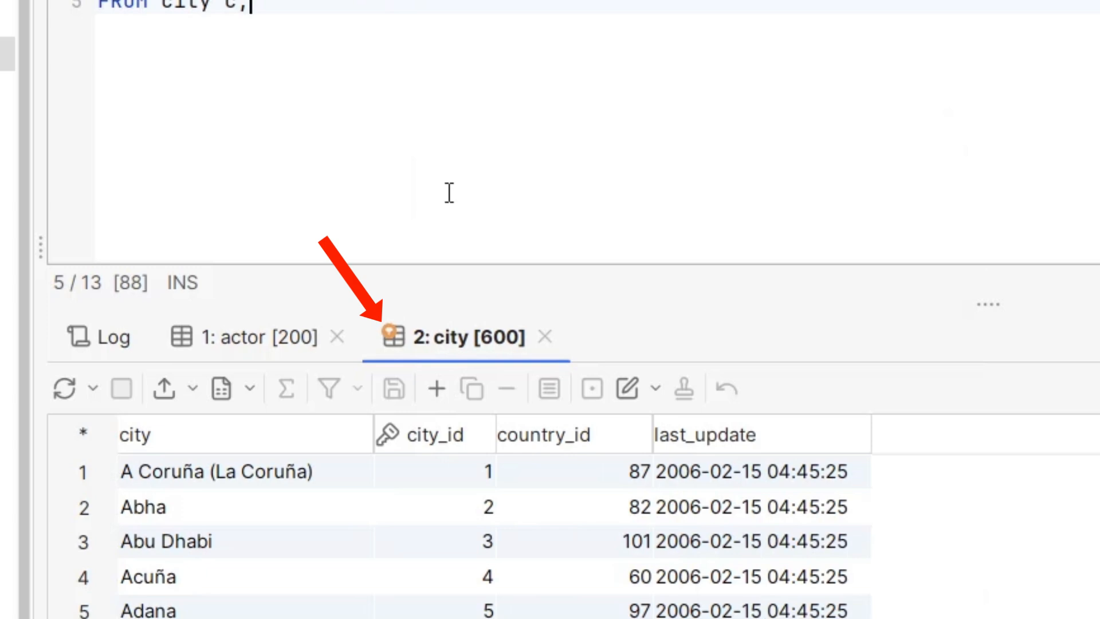
left_click_drag(180, 183, 19, 140)
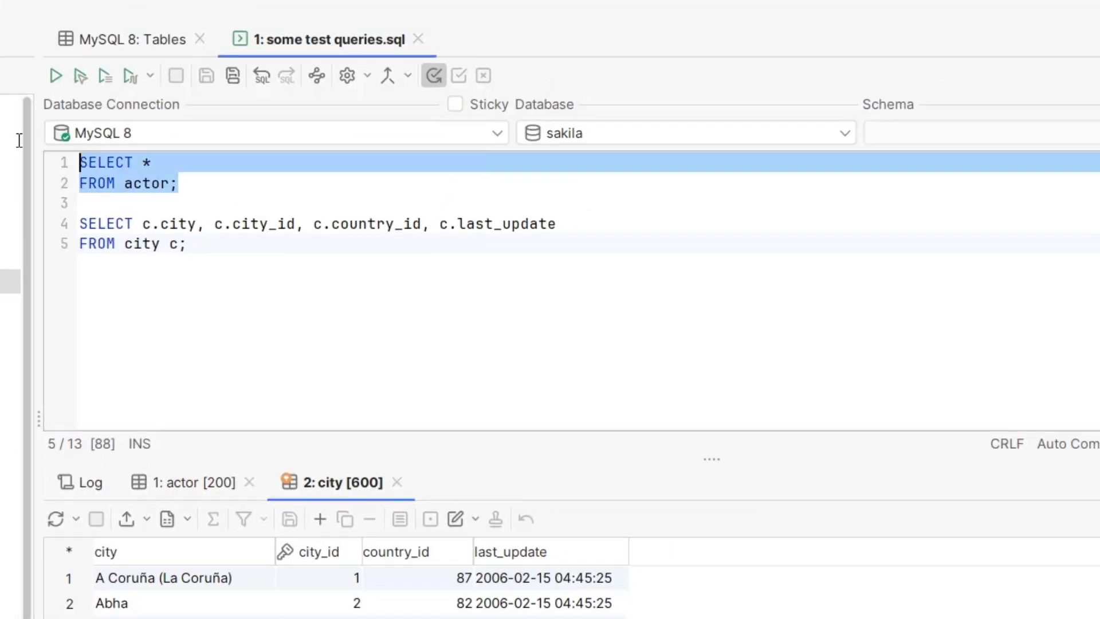
left_click(78, 76)
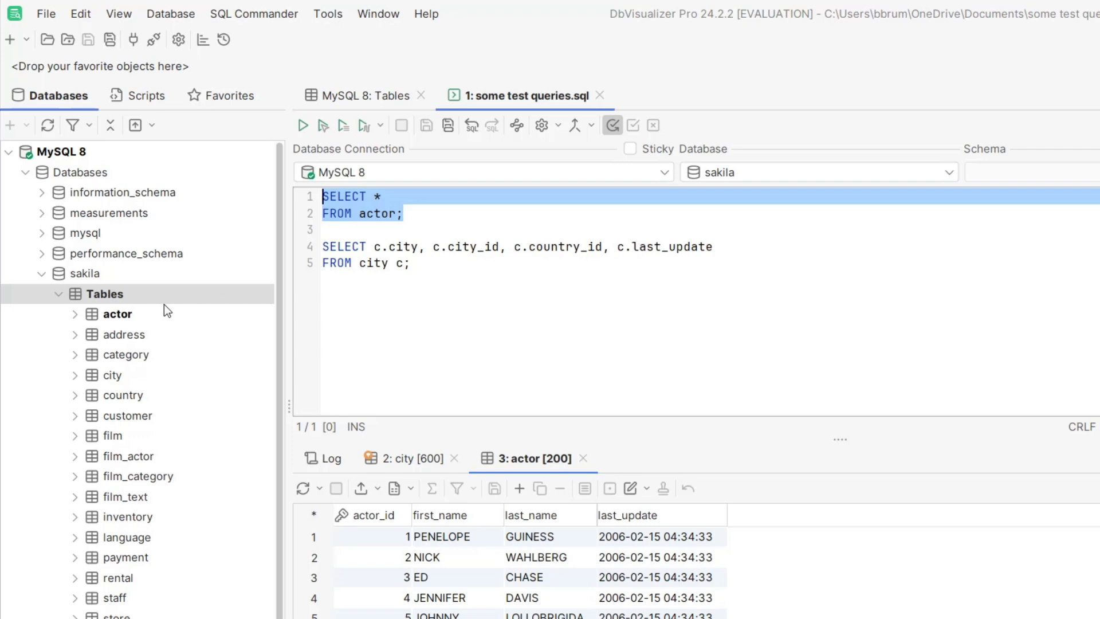
Step: Open the sakila actor table's details, choosing the Open Object behavior, and view the table's data
double_click(121, 316)
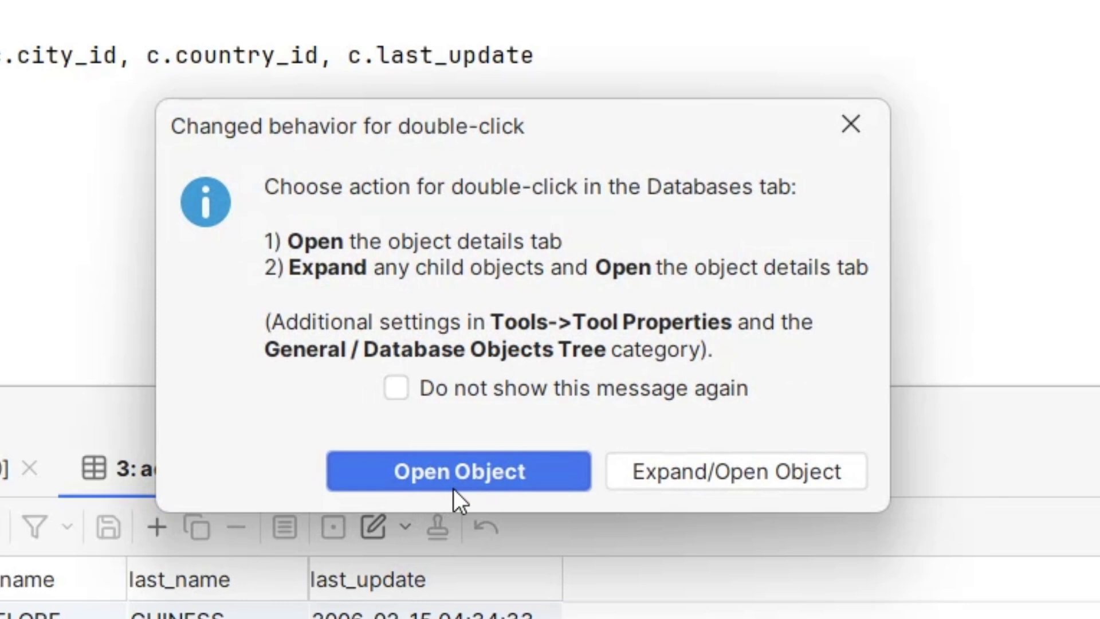
left_click(485, 469)
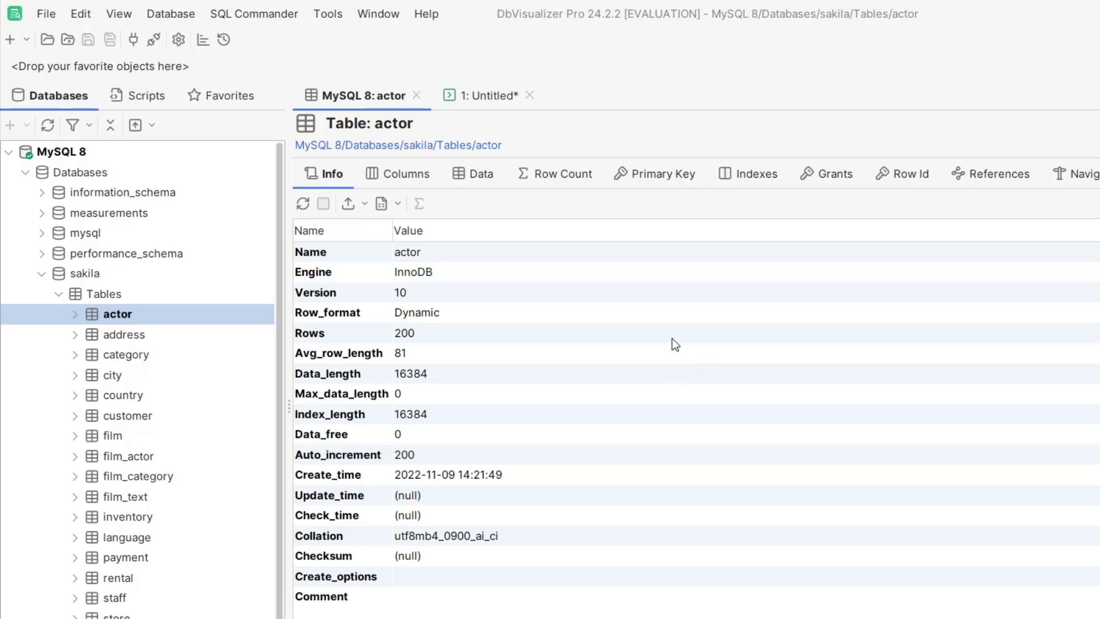
left_click(410, 171)
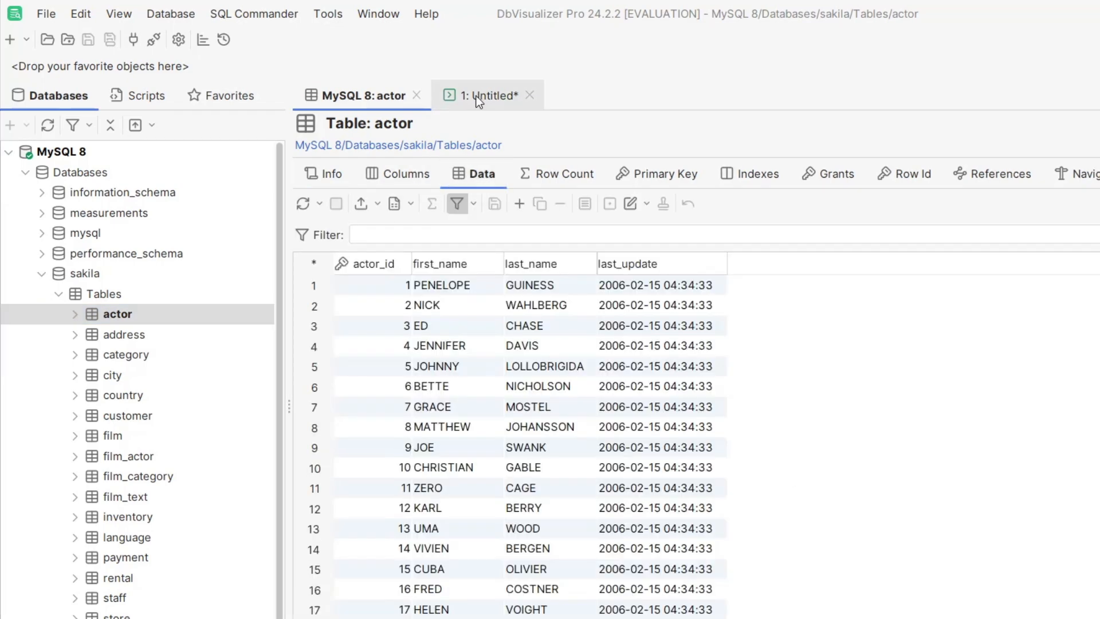
Step: Reorder the open actor and Untitled tabs, and detach the Untitled script into a floating window before docking it back beside the actor tab
left_click_drag(307, 81, 492, 80)
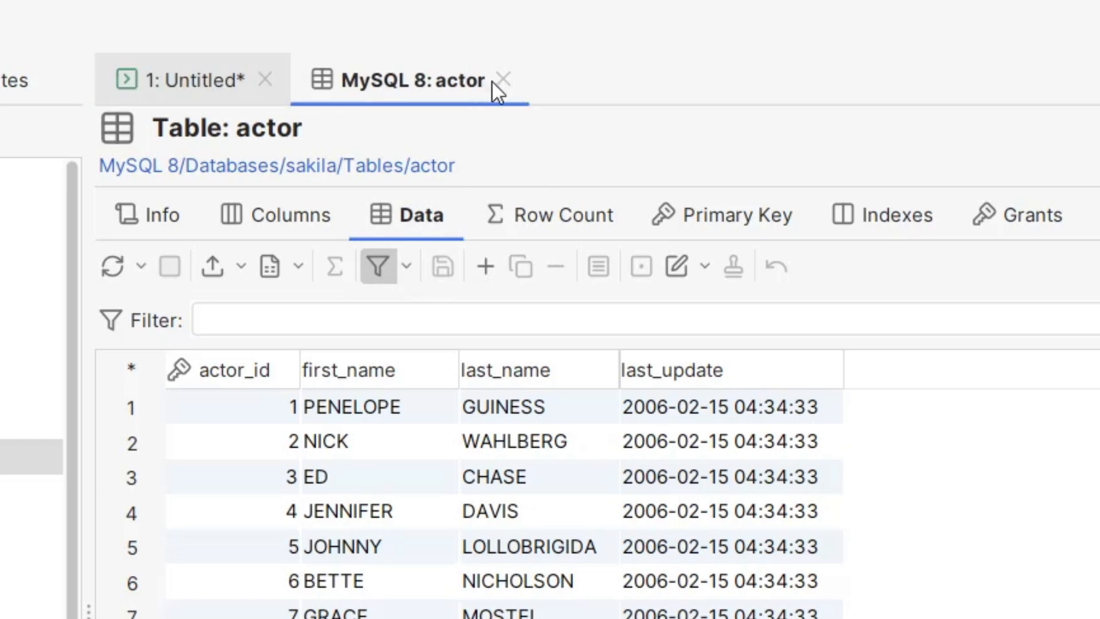
left_click(188, 85)
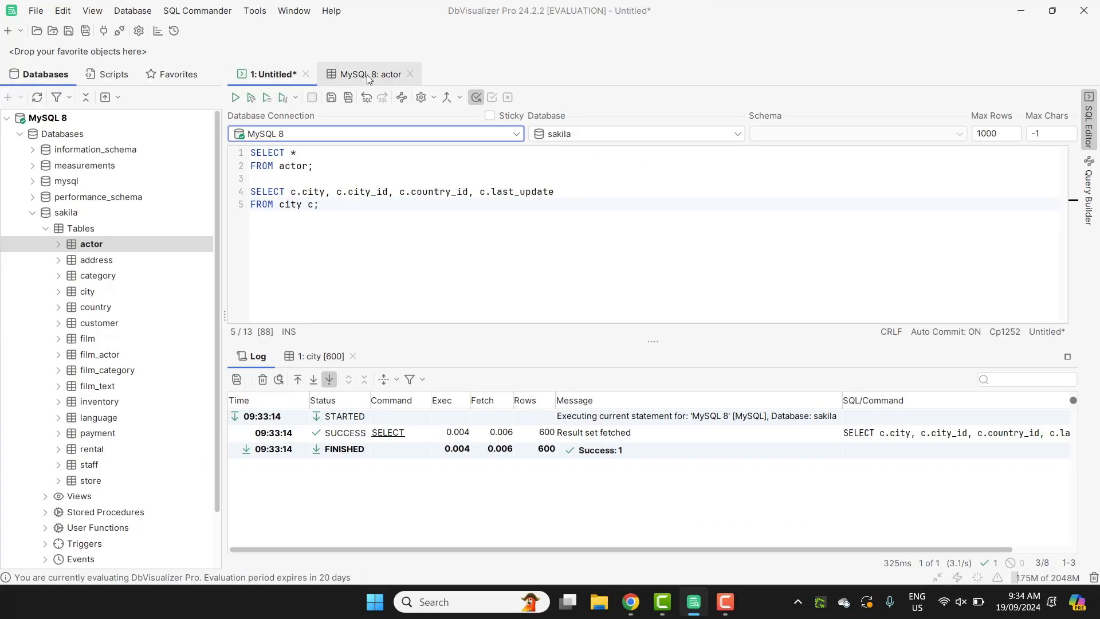
left_click_drag(269, 75, 494, 150)
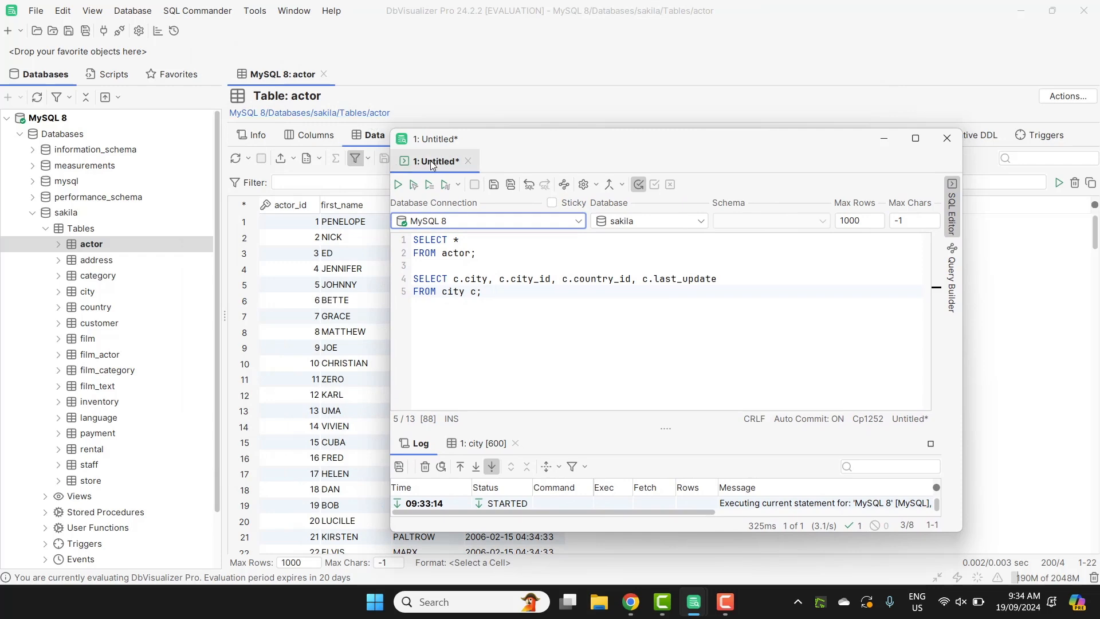
left_click_drag(431, 160, 270, 79)
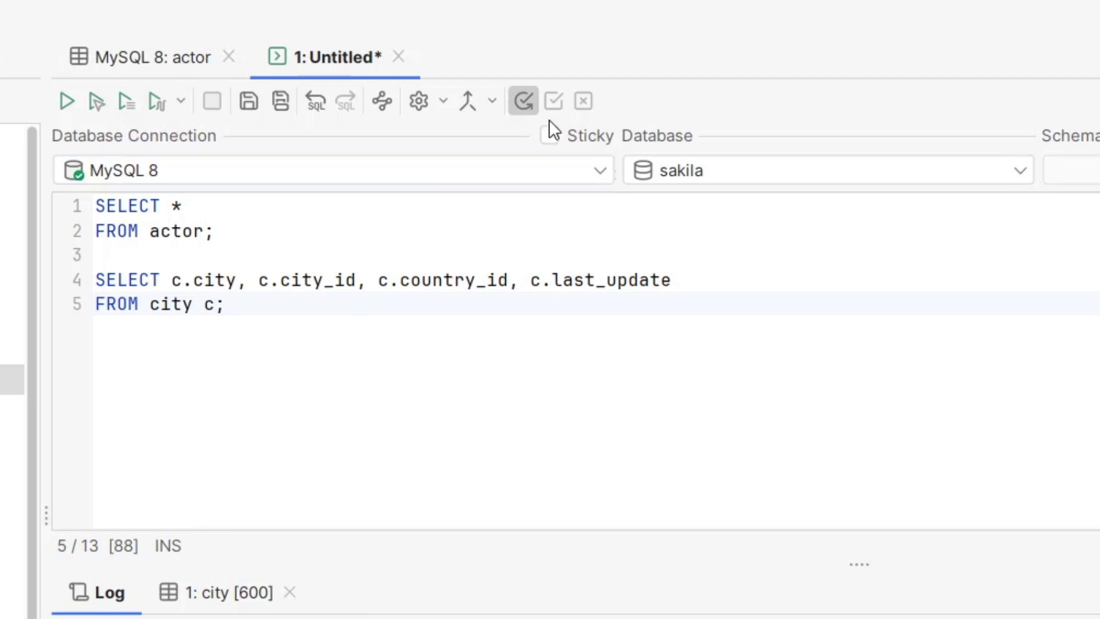
Step: Rename the untitled script tab as Test Queries
right_click(326, 59)
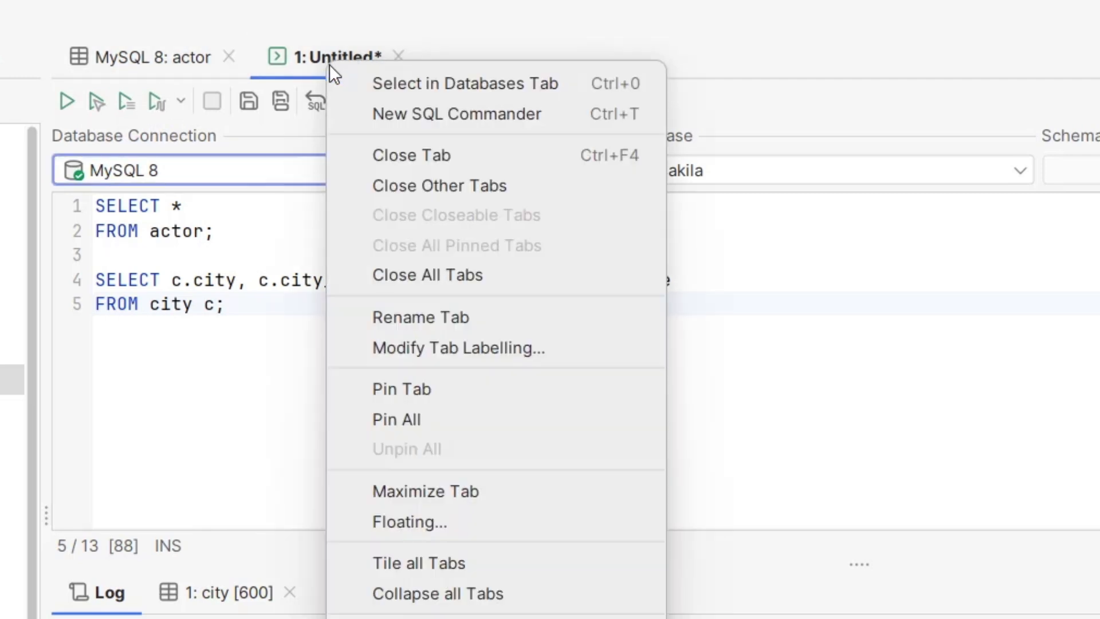
left_click(415, 319)
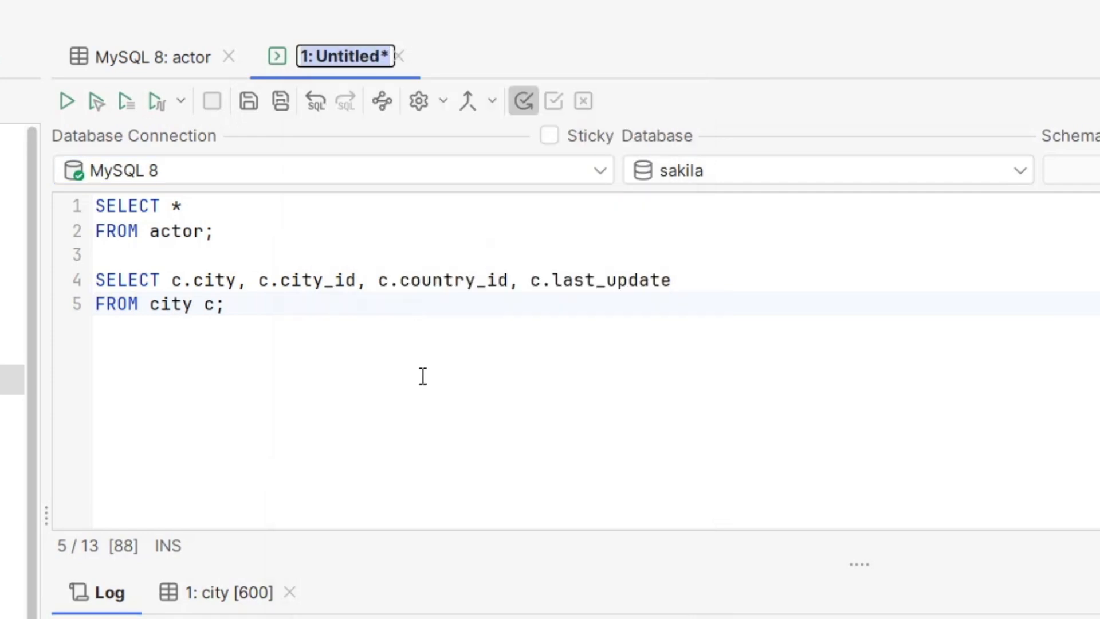
type("Test Queries")
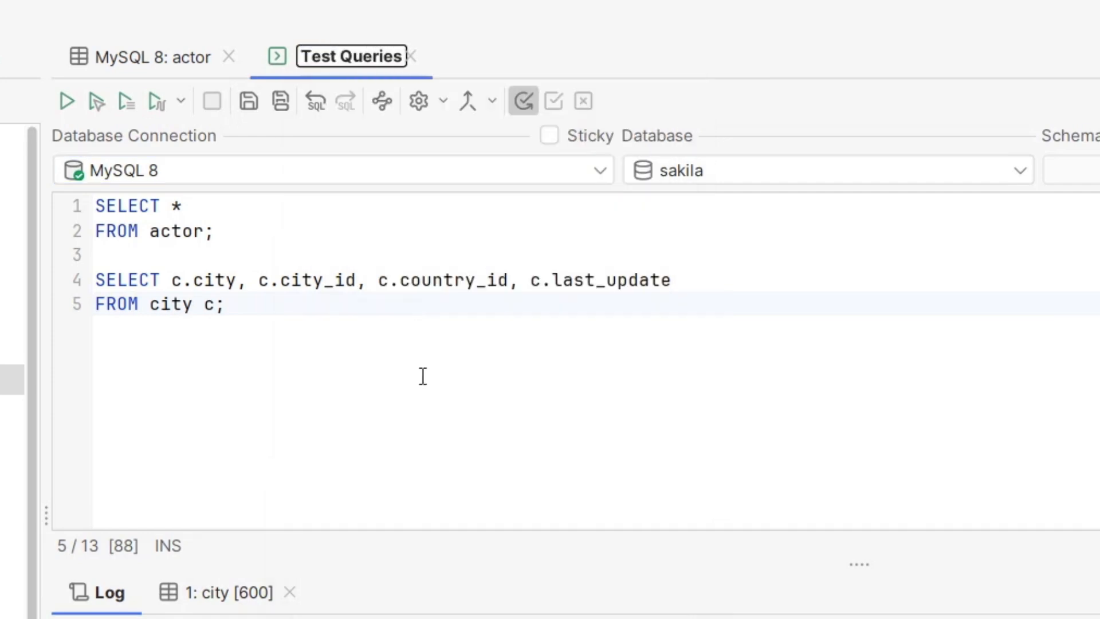
key("Return")
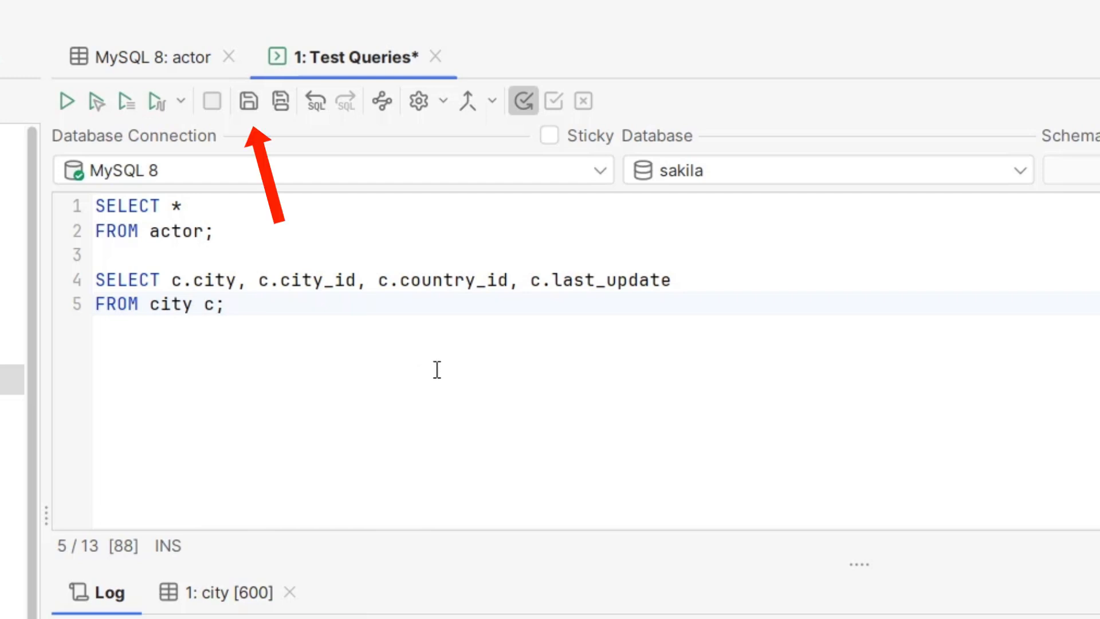
Step: Save the script in Documents as "some test queries" and clear the custom tab name so the tab uses the file name
left_click(254, 105)
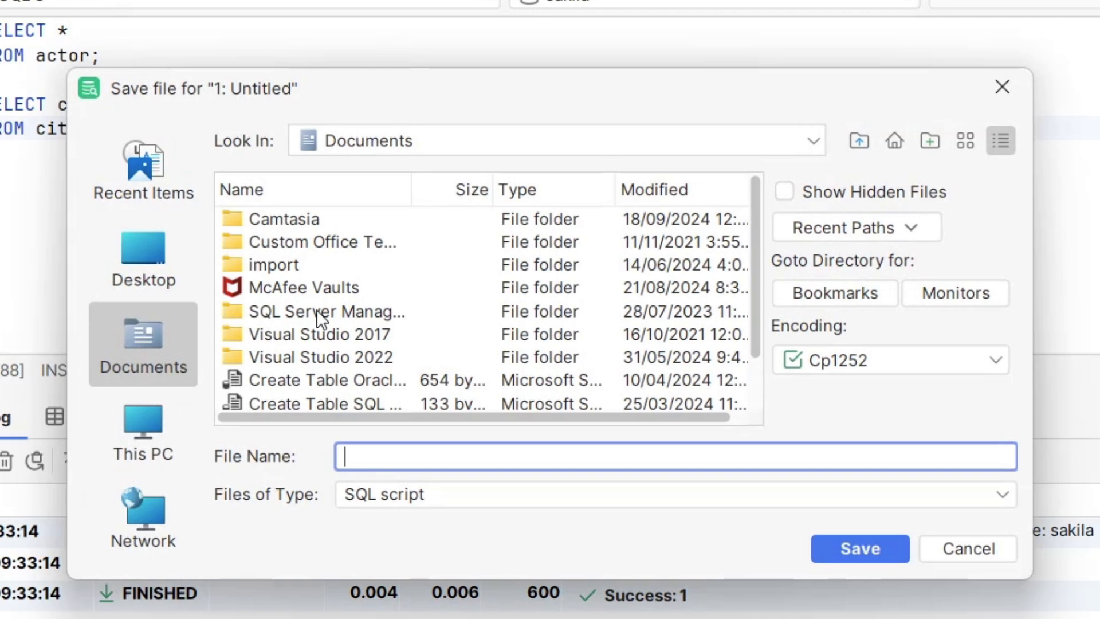
type("some test queries")
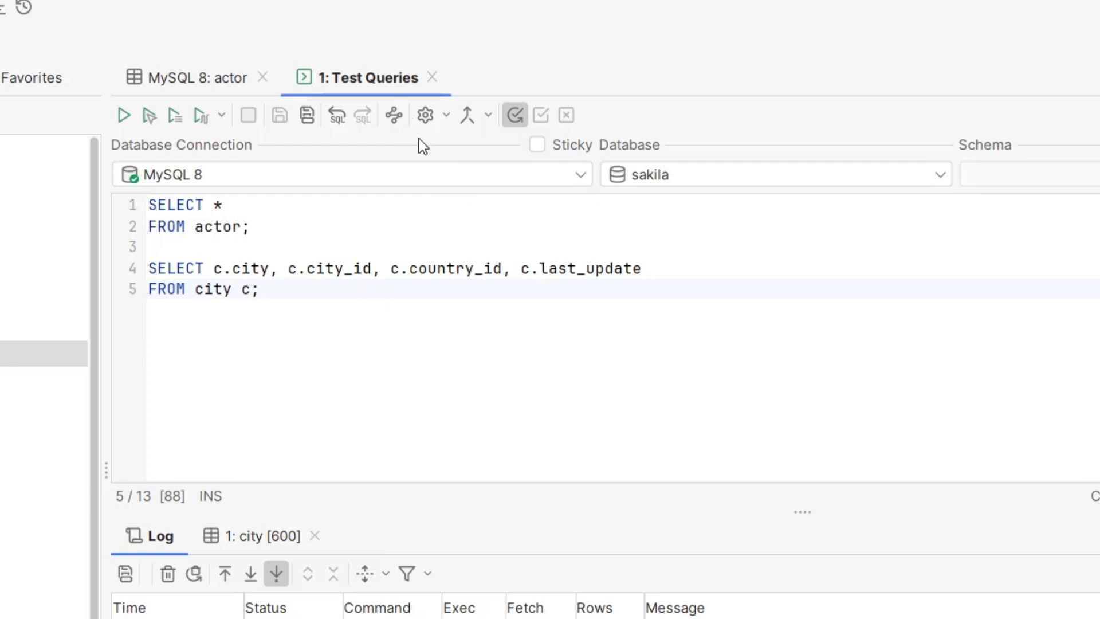
right_click(352, 77)
left_click(465, 300)
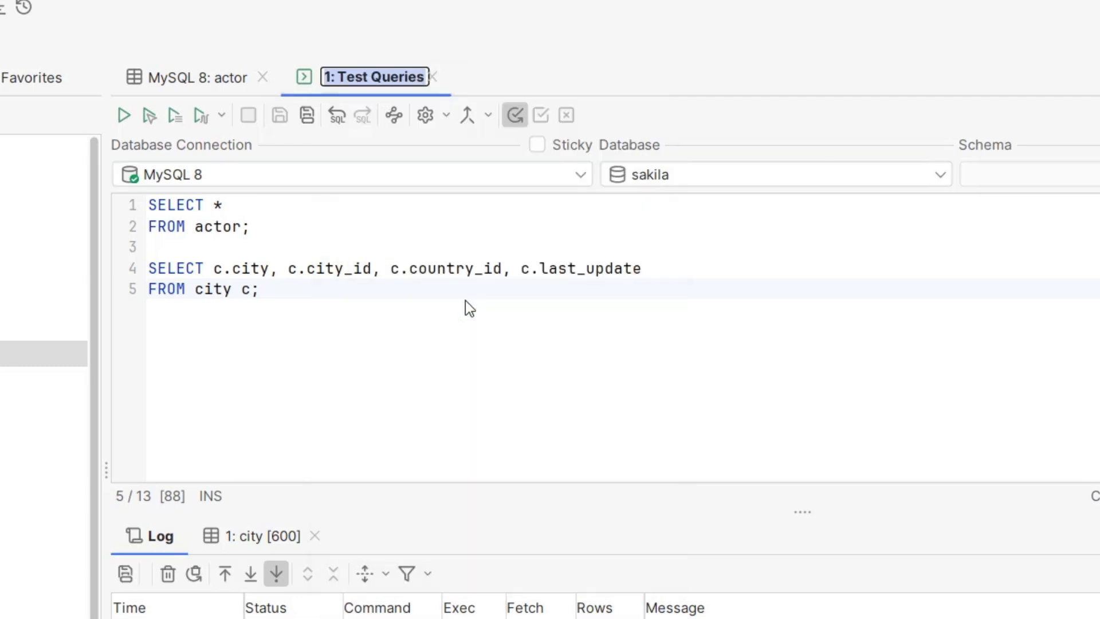
key("BackSpace")
key("Return")
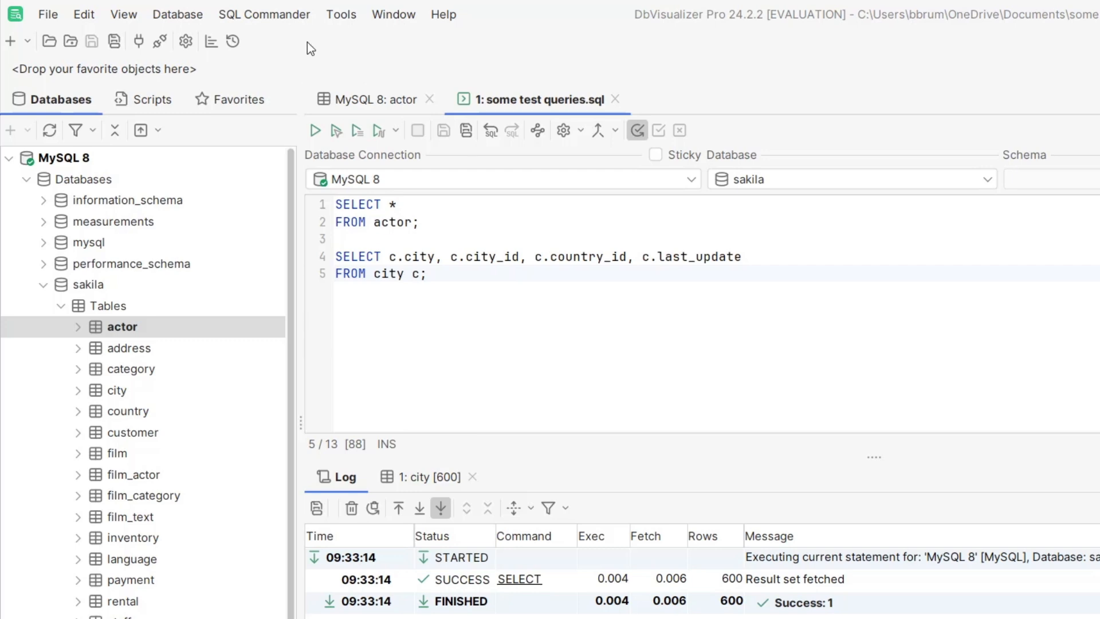
Step: In the Appearance tool properties, turn off the Automatic theme and apply the Dark theme
left_click(345, 16)
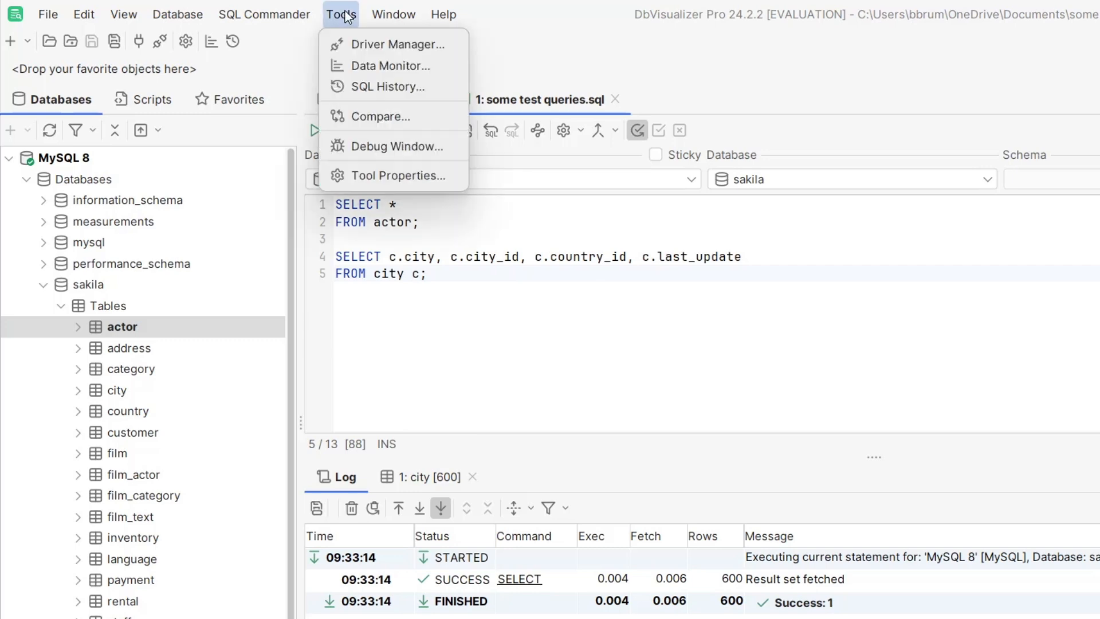
left_click(394, 174)
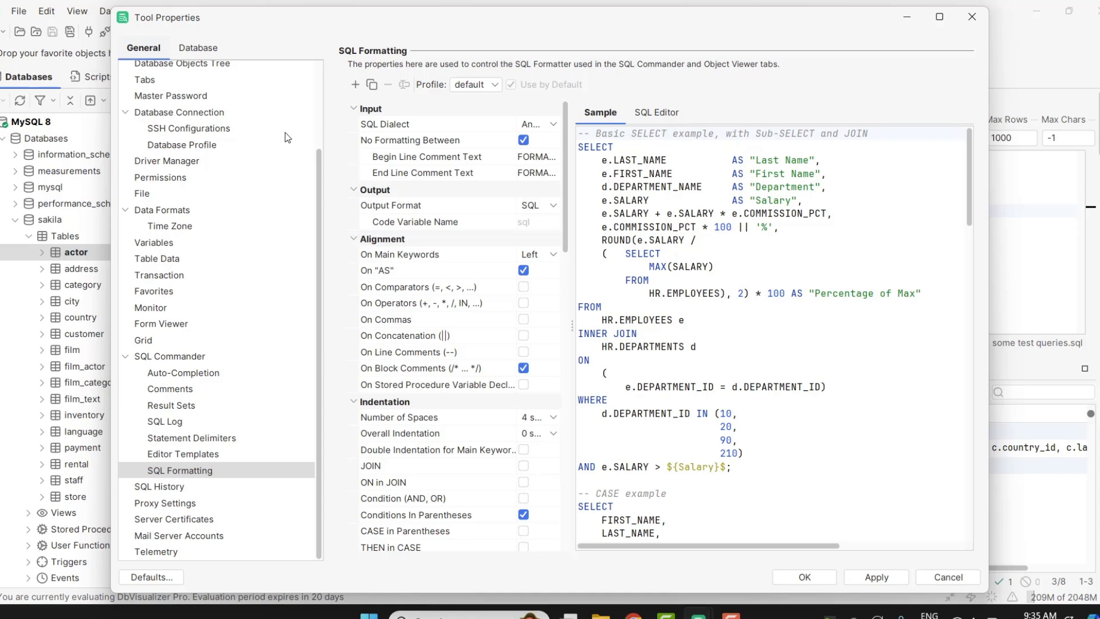
scroll(224, 252, "up", 3)
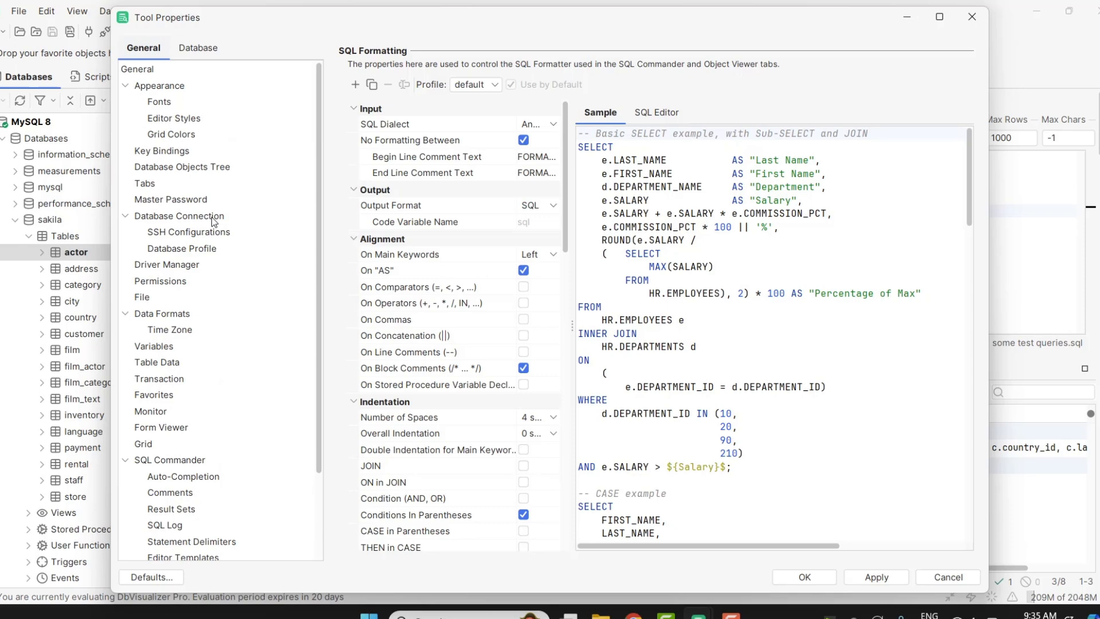
left_click(222, 85)
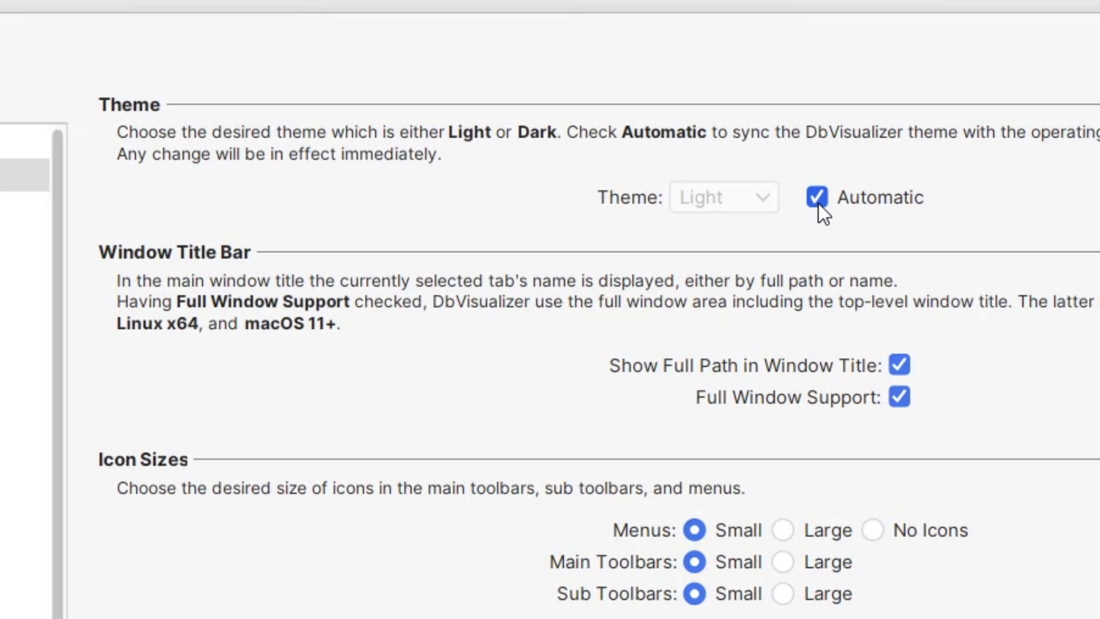
left_click(817, 200)
left_click(760, 201)
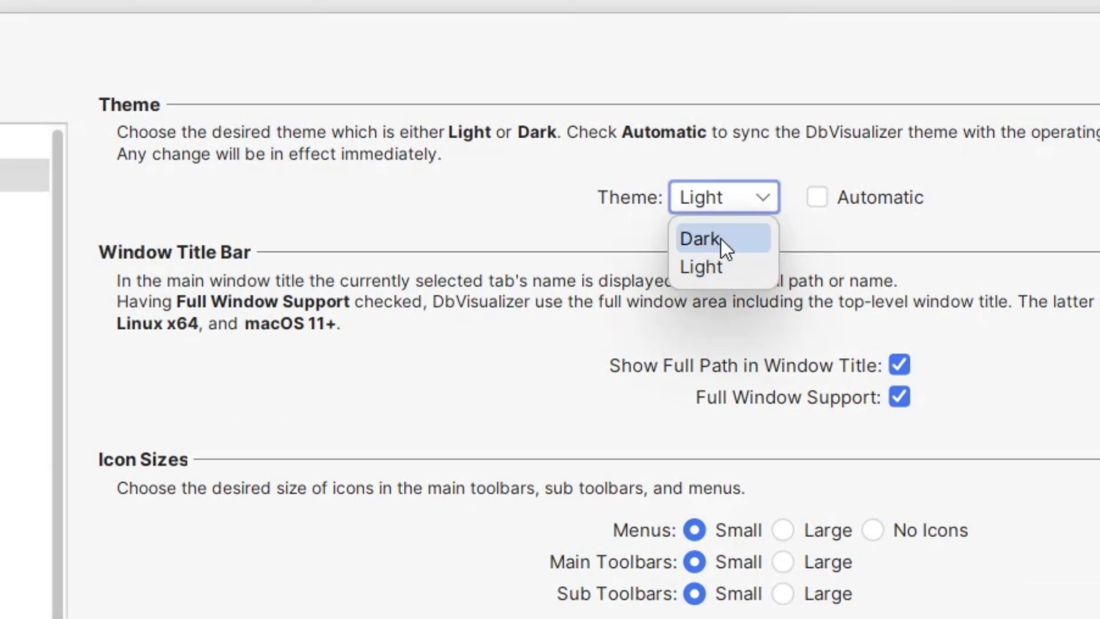
left_click(721, 239)
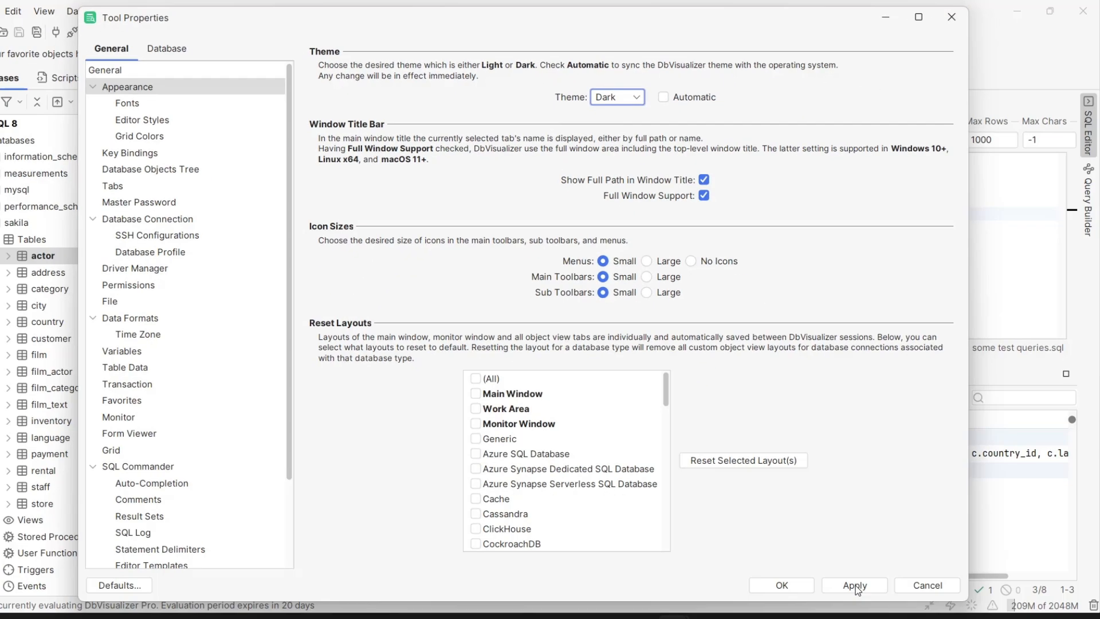
left_click(856, 588)
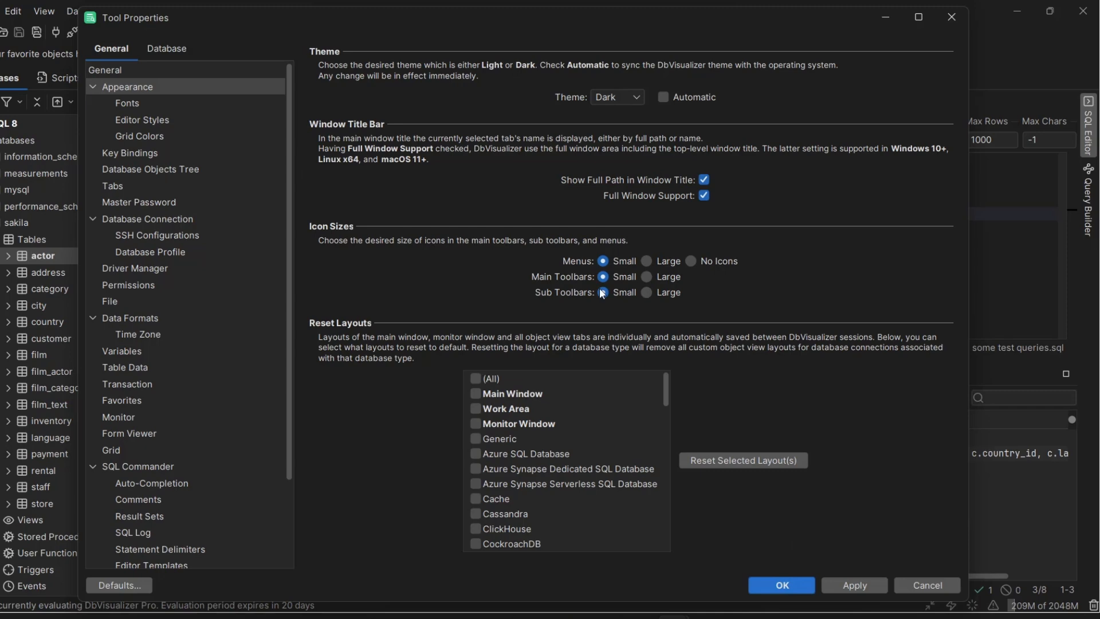
left_click(783, 585)
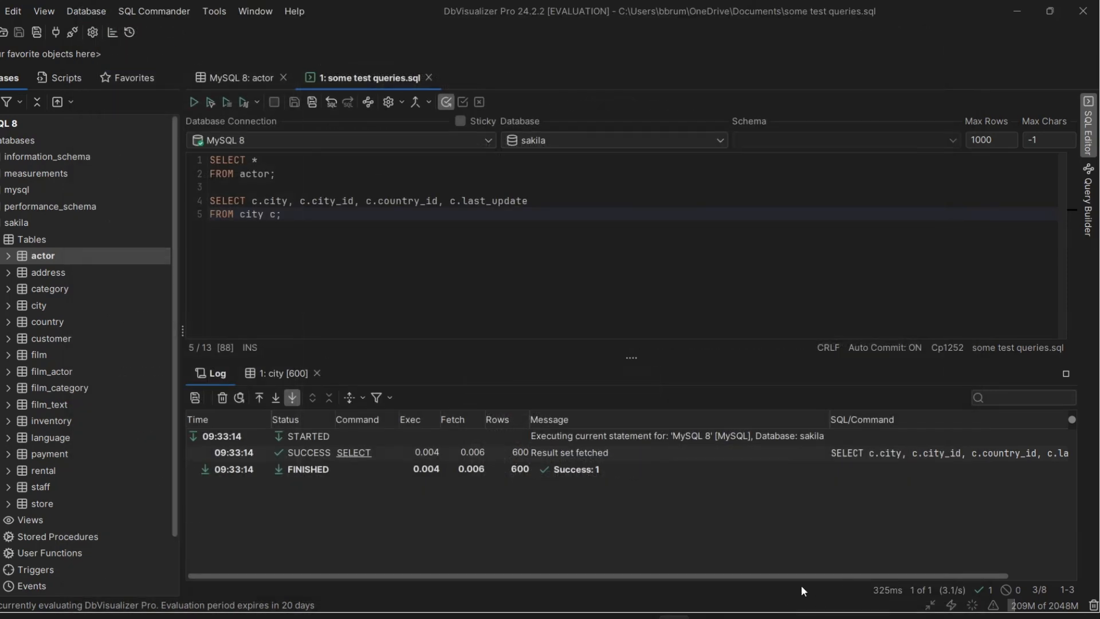
Step: Set the theme back to Light in the Appearance tool properties
left_click(213, 11)
left_click(248, 136)
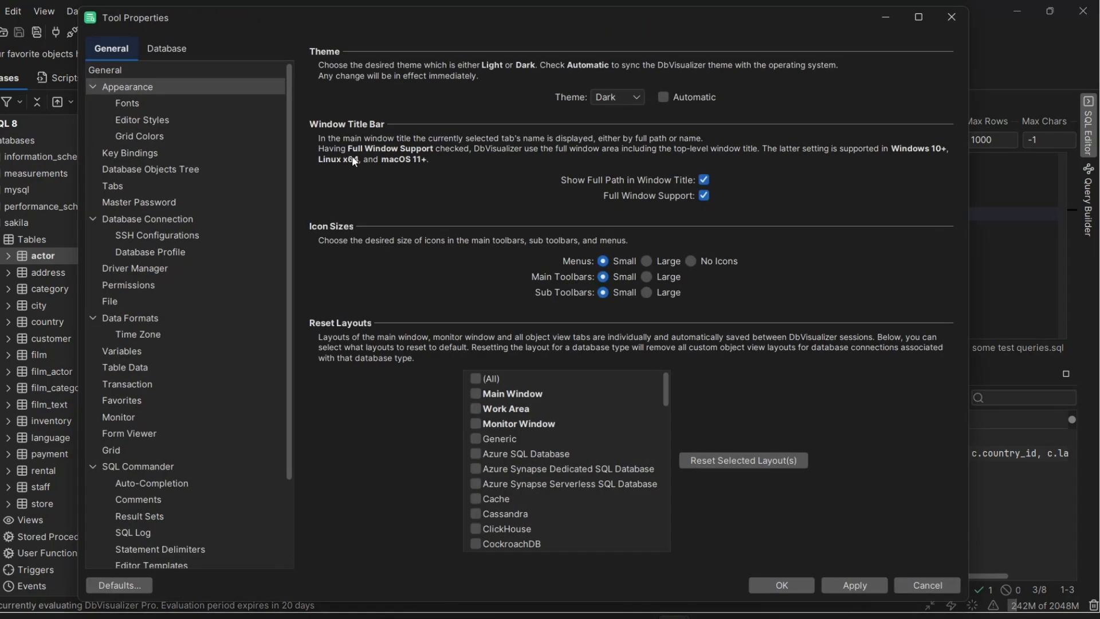
left_click(614, 97)
left_click(613, 132)
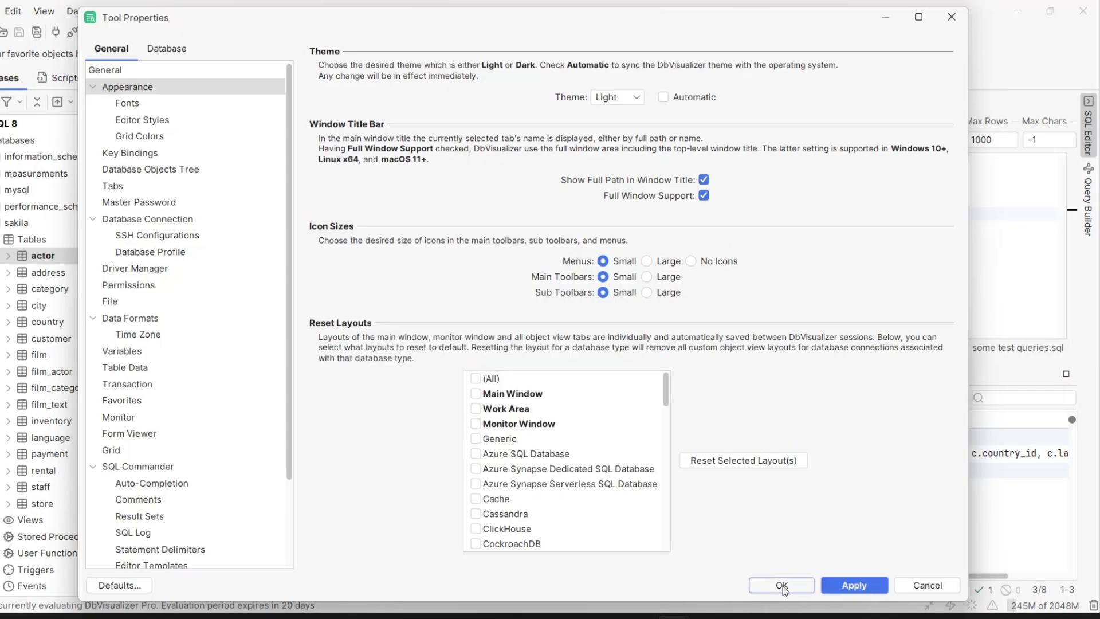
left_click(782, 585)
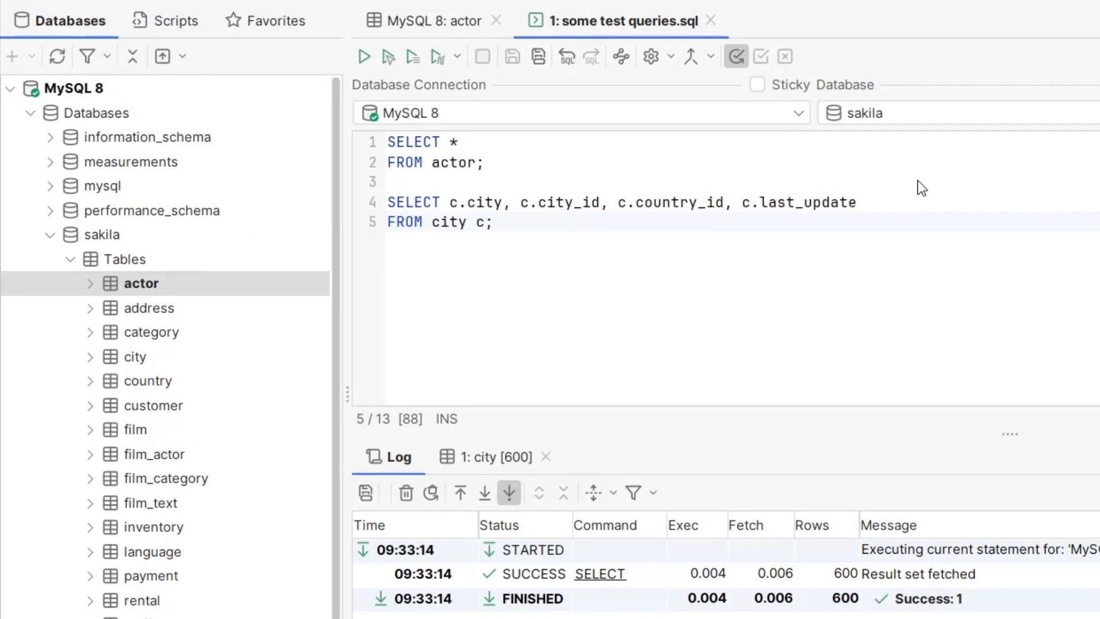
Step: Review the Export Table settings for the actor table and close them without exporting
right_click(193, 286)
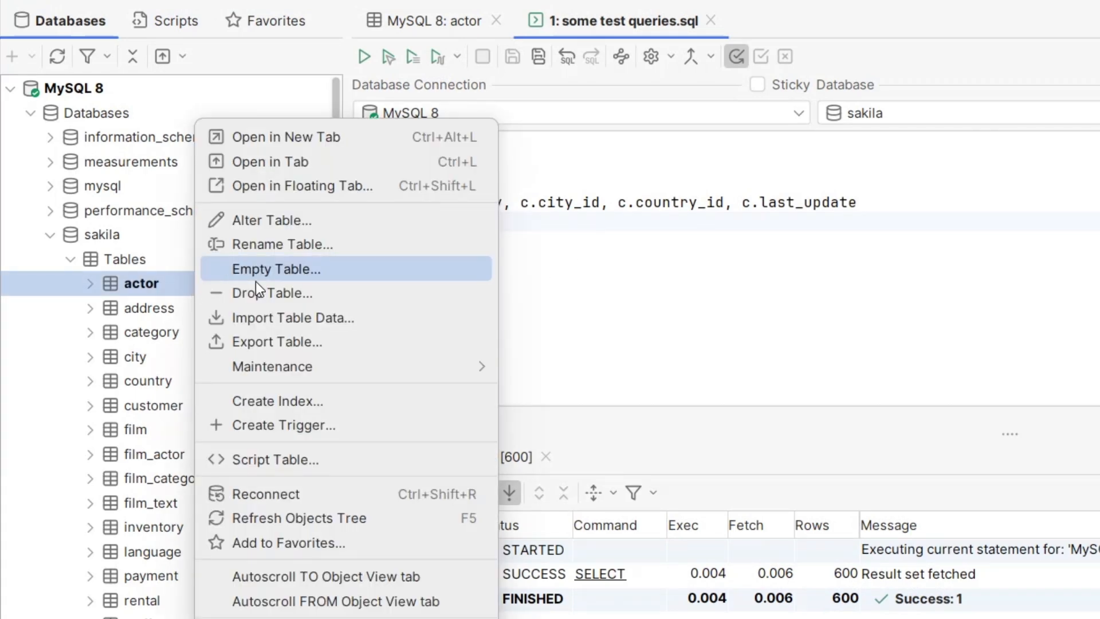
left_click(318, 342)
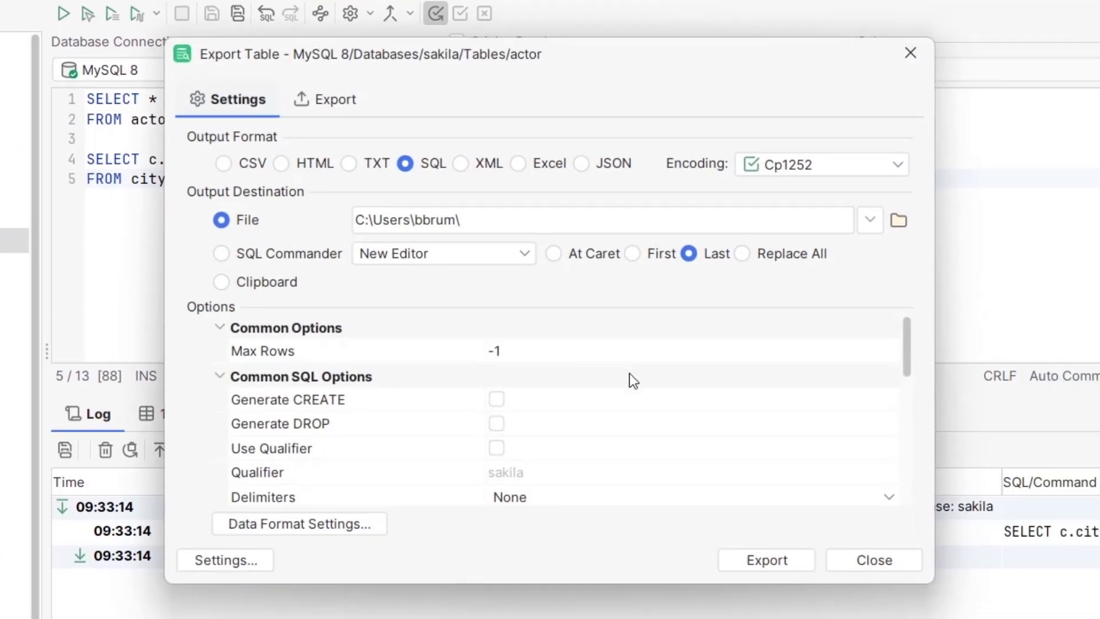
scroll(672, 454, "down", 5)
scroll(668, 452, "up", 6)
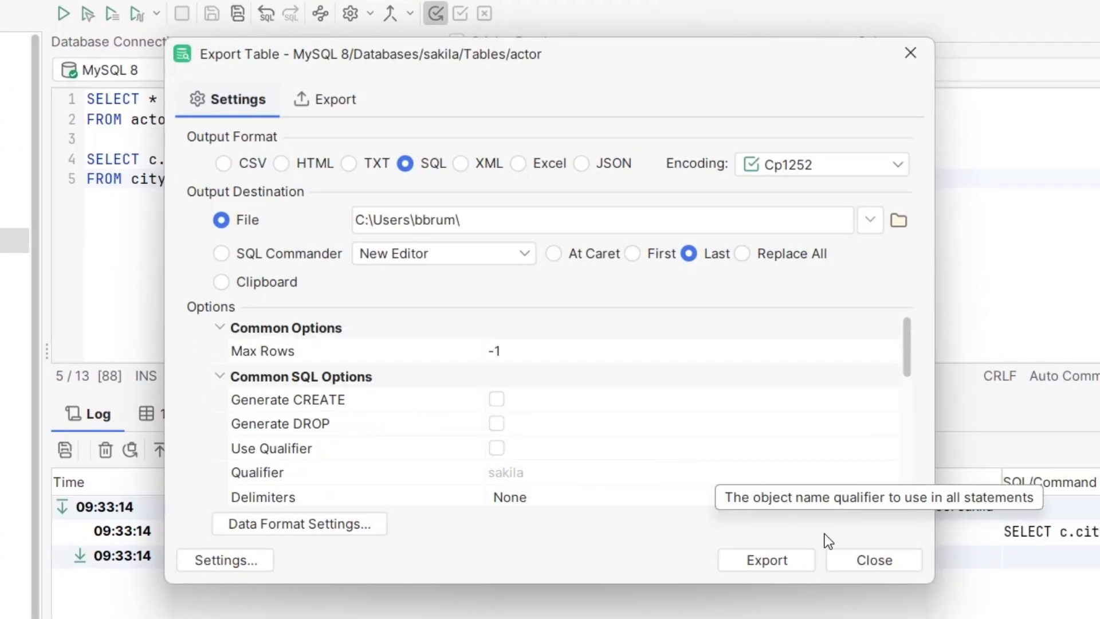
left_click(893, 562)
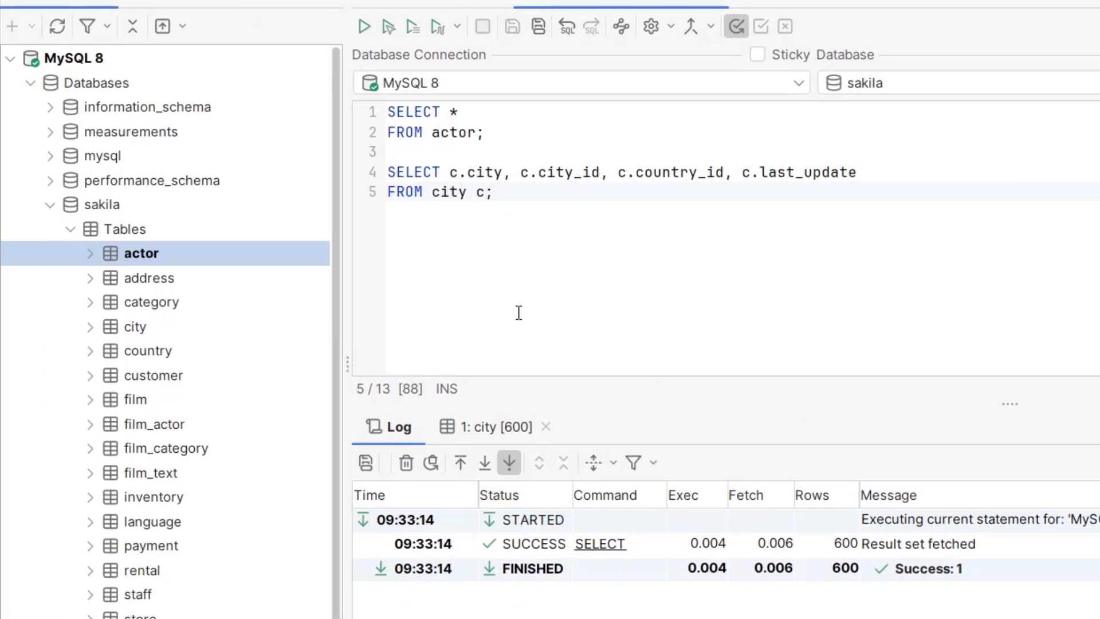
Step: Review the Export Database settings and object types for the sakila database and close them without exporting
right_click(103, 204)
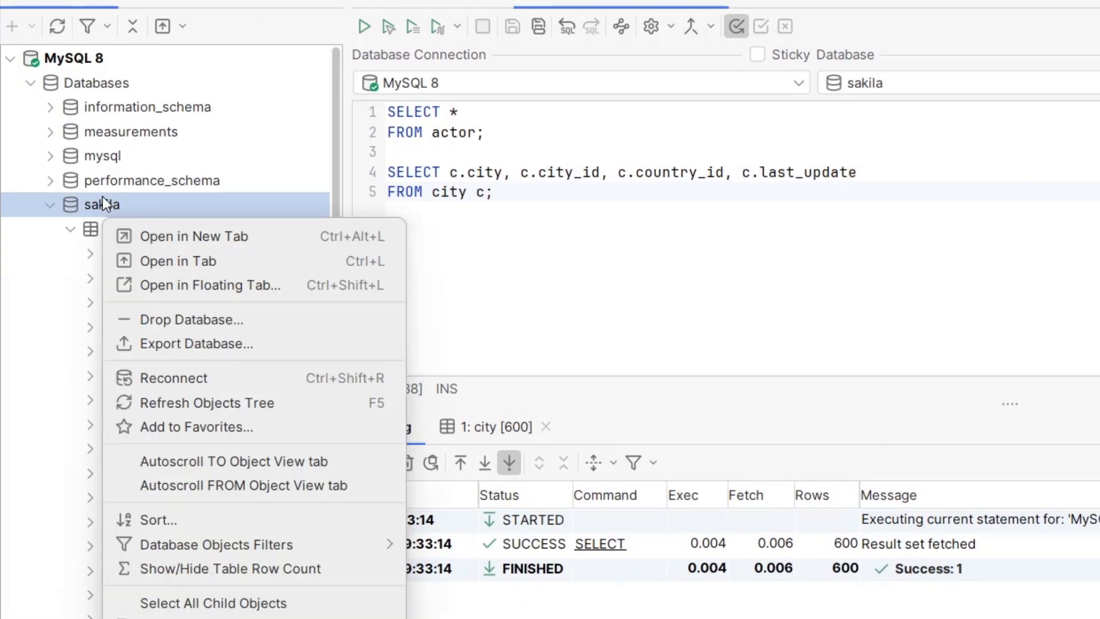
left_click(321, 343)
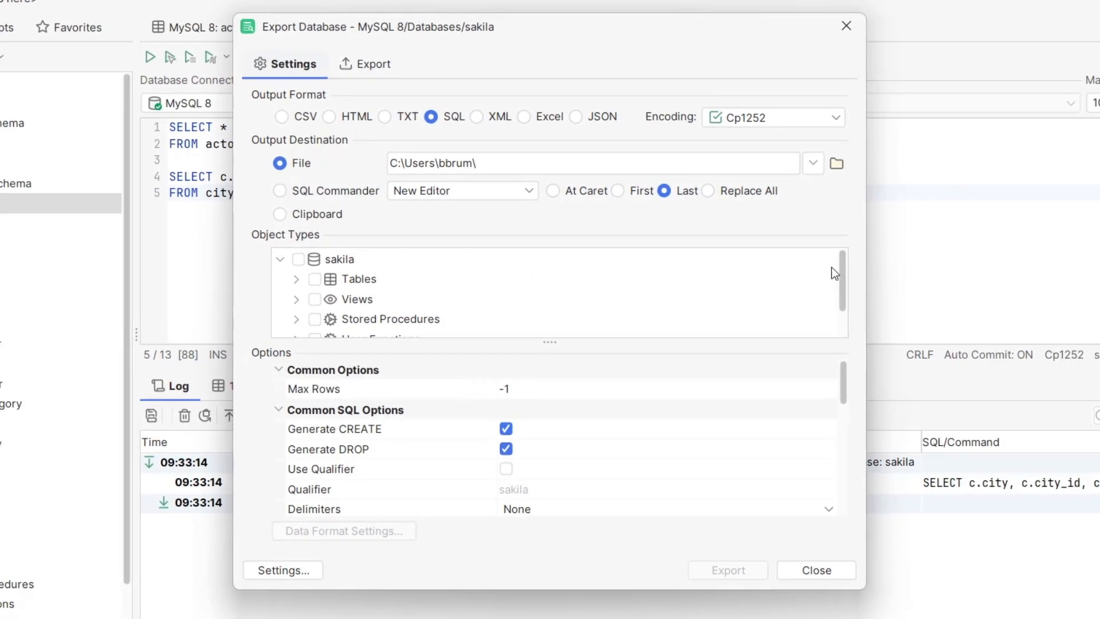
mouse_move(843, 276)
left_mouse_down()
mouse_move(854, 333)
mouse_move(847, 266)
left_mouse_up()
double_click(394, 282)
left_click(829, 570)
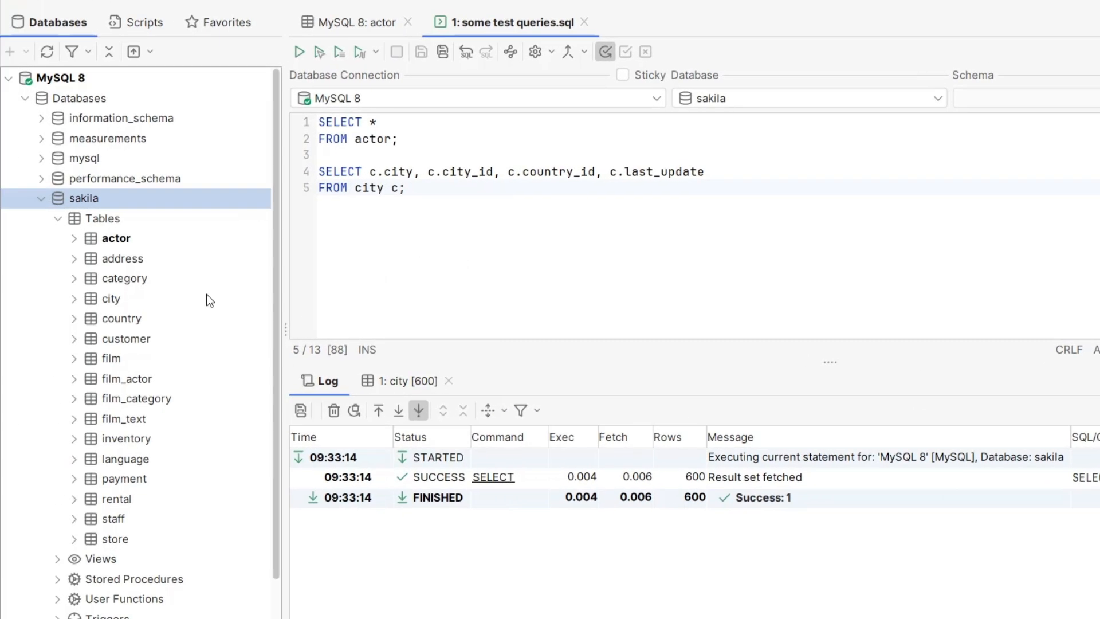
Step: Open Import Table Data for the Tables node of the sakila database
right_click(105, 222)
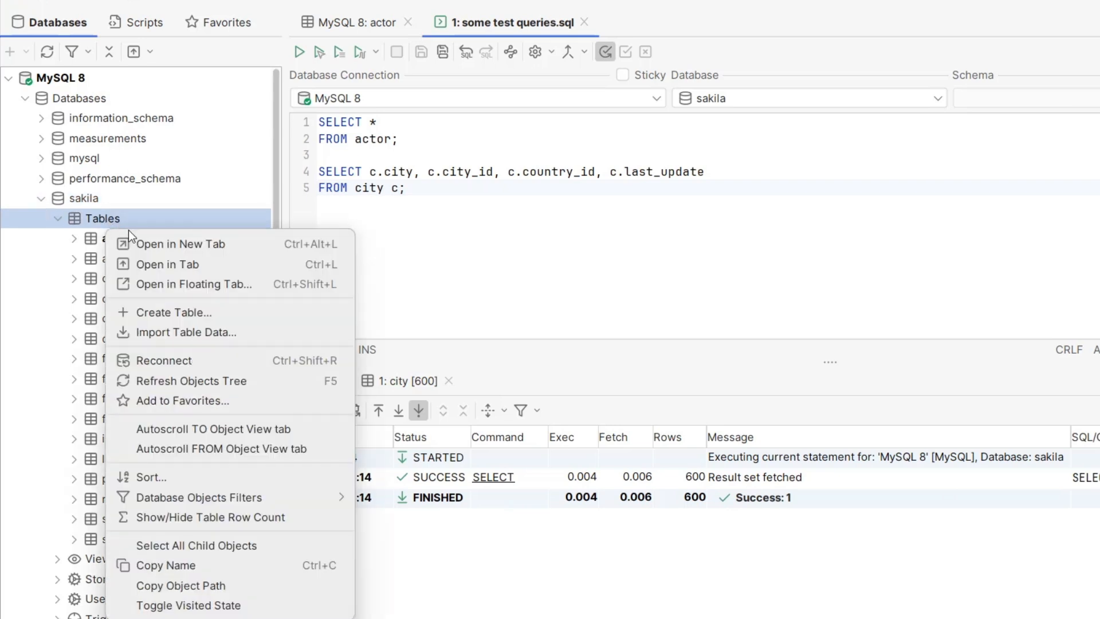
left_click(318, 335)
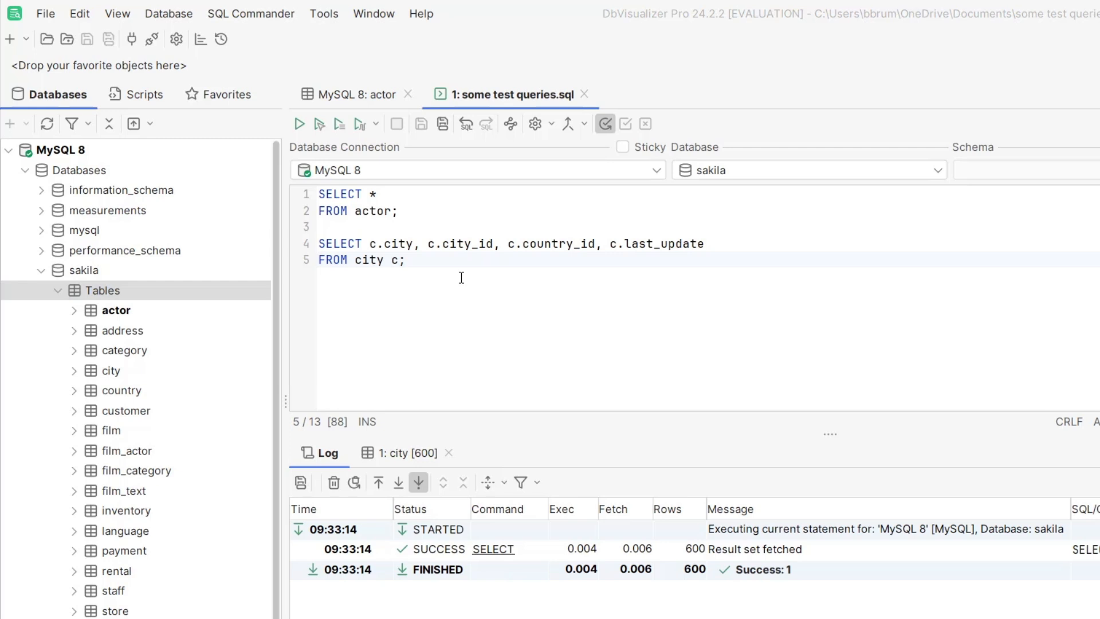
Step: Open the Tables node of the sakila database in a tab and show its References diagram
right_click(100, 292)
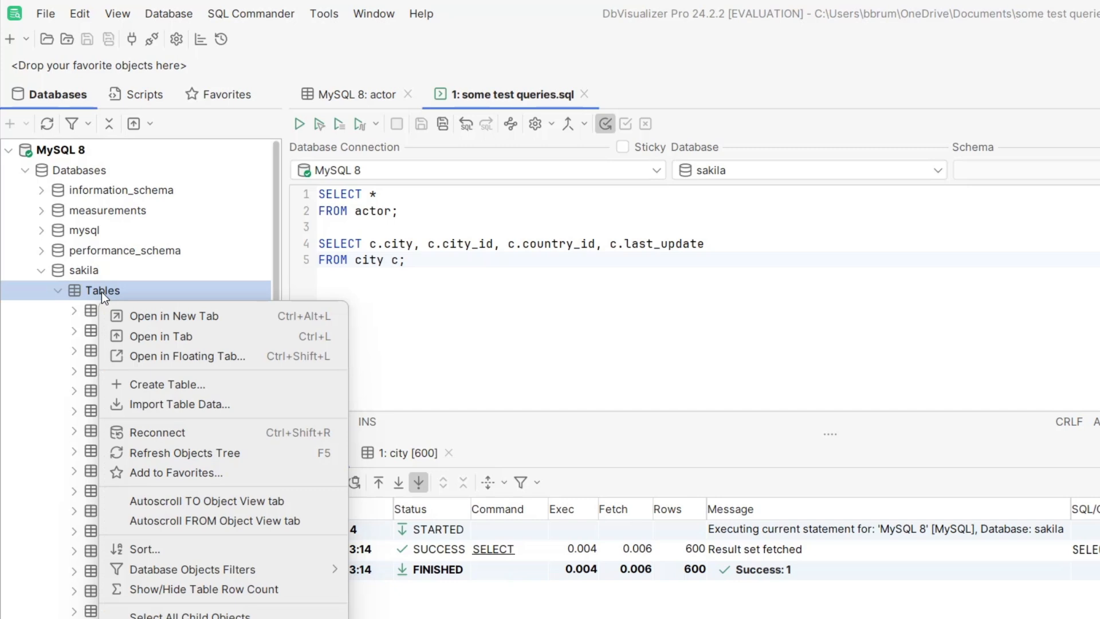
left_click(226, 338)
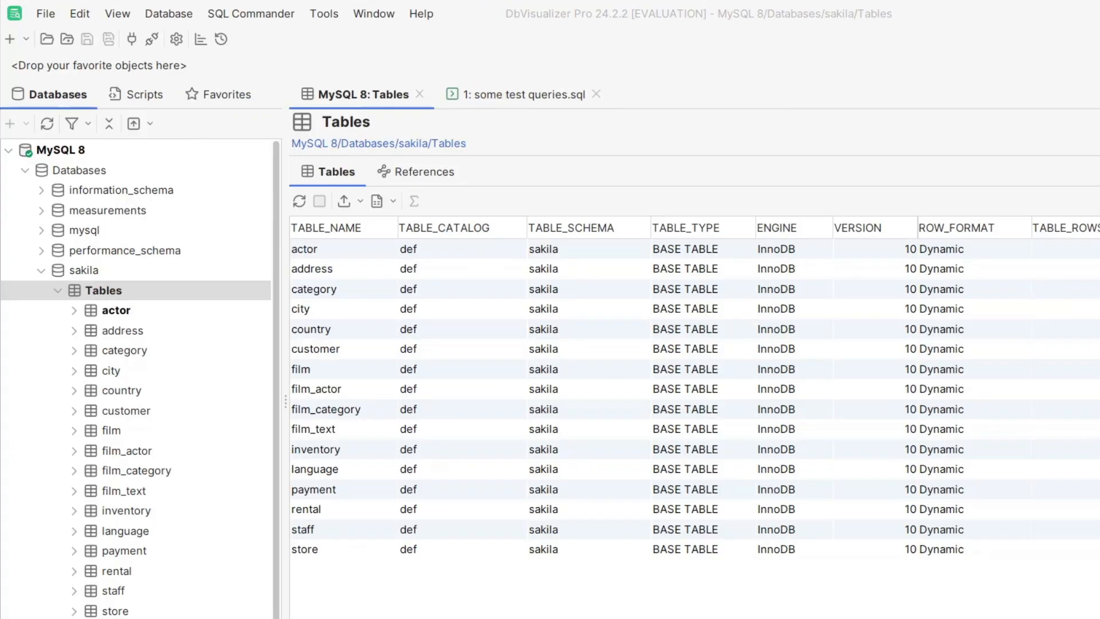
left_click(456, 178)
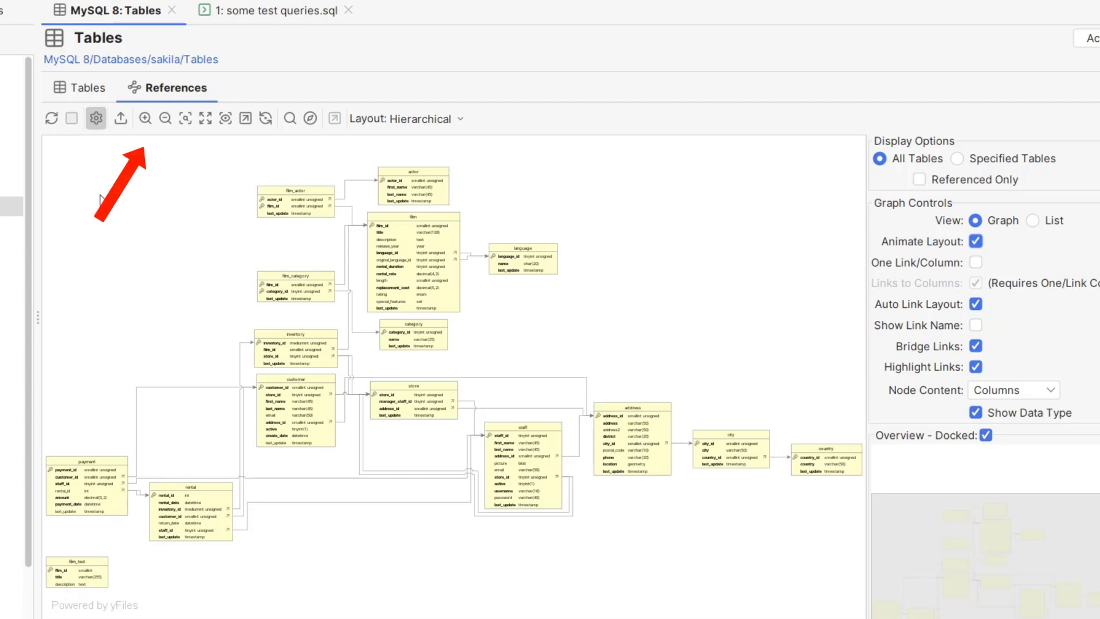
Step: Examine the film table's relationships up close in the References diagram, and review the Export Graph output formats without exporting
left_click(146, 117)
left_click(165, 118)
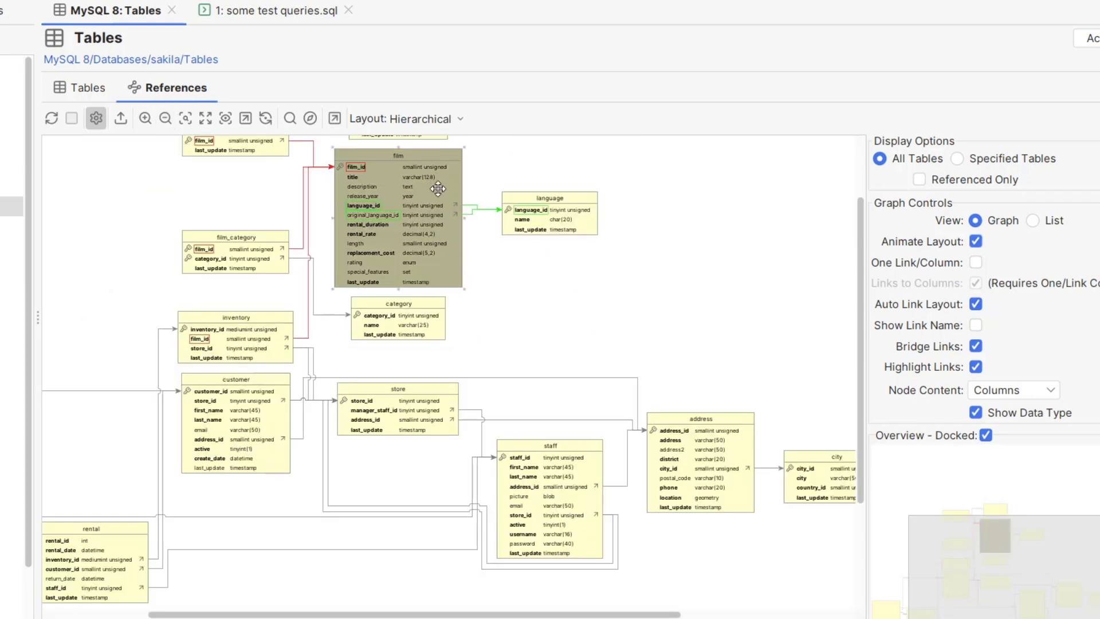
left_click(145, 118)
left_click(146, 117)
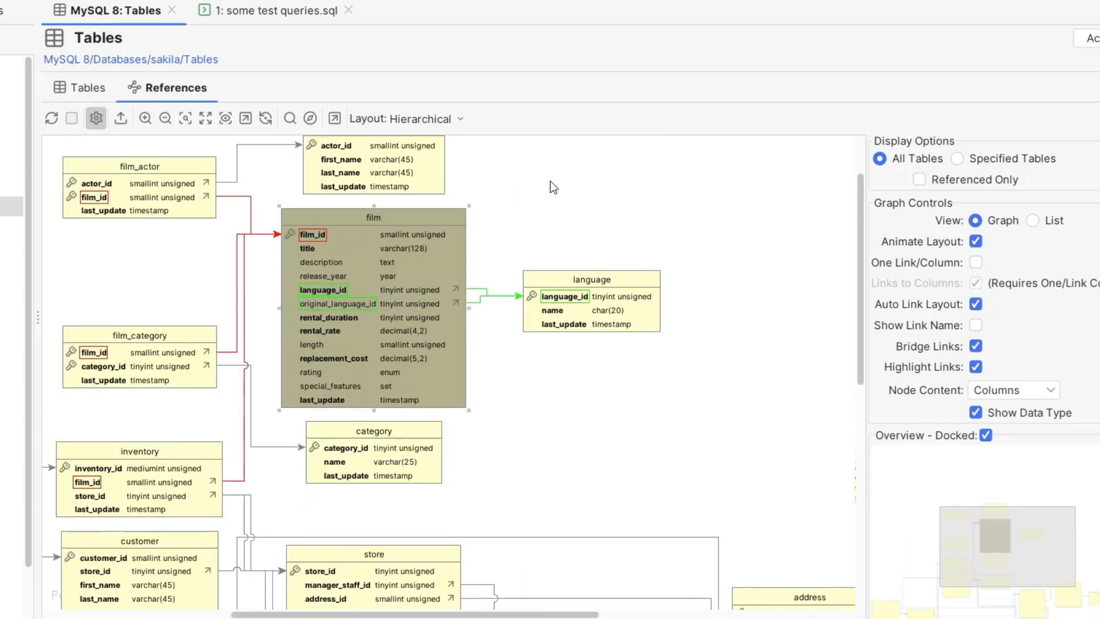
left_click(588, 186)
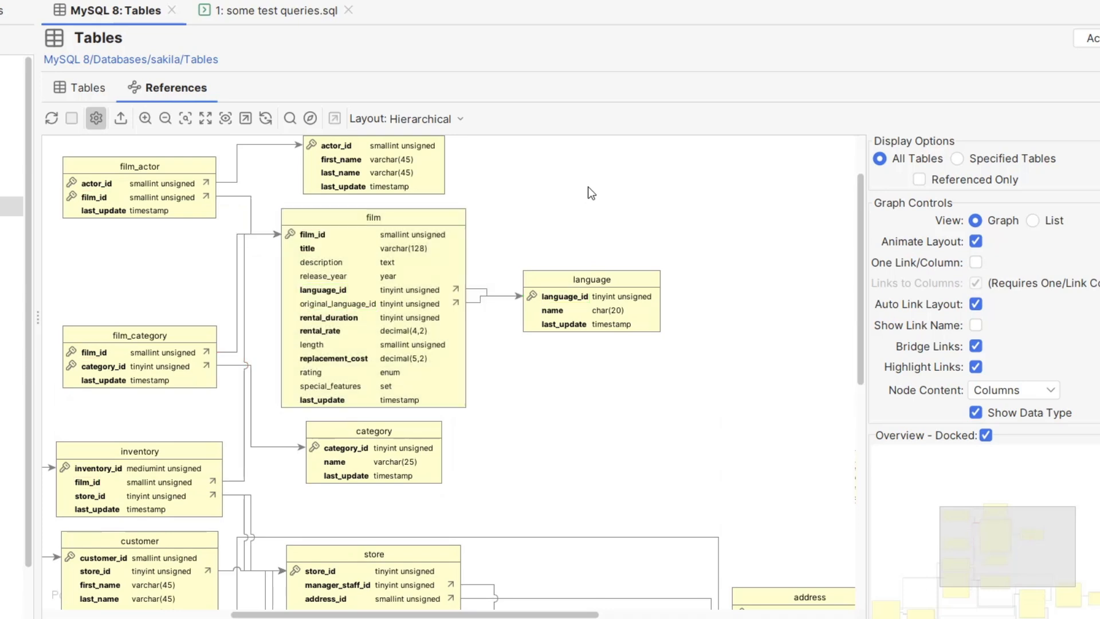
left_click(122, 117)
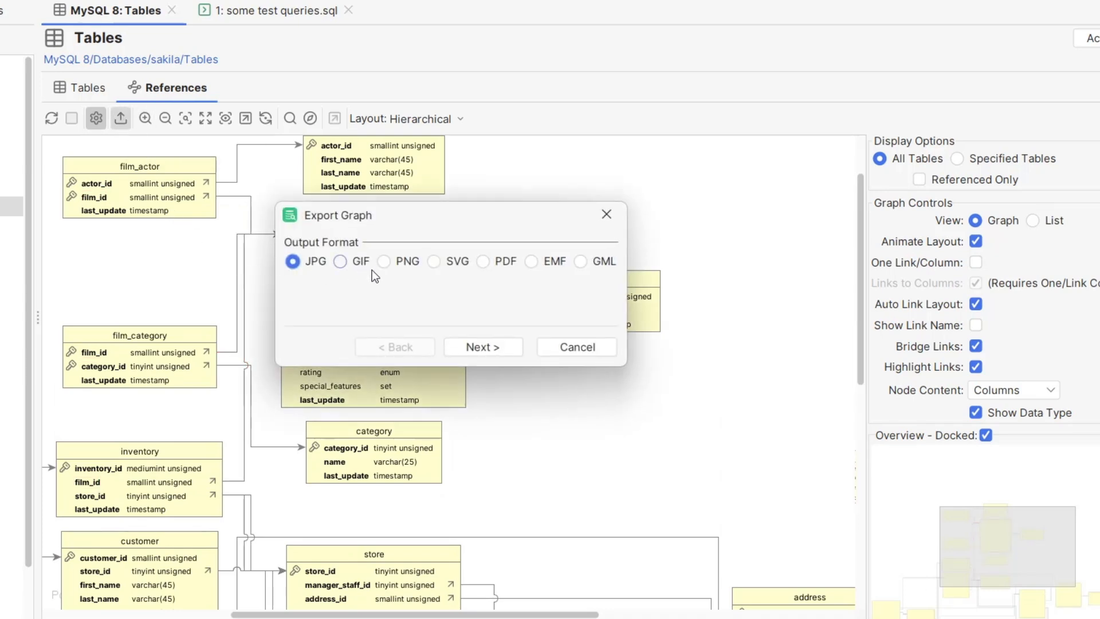
left_click(590, 351)
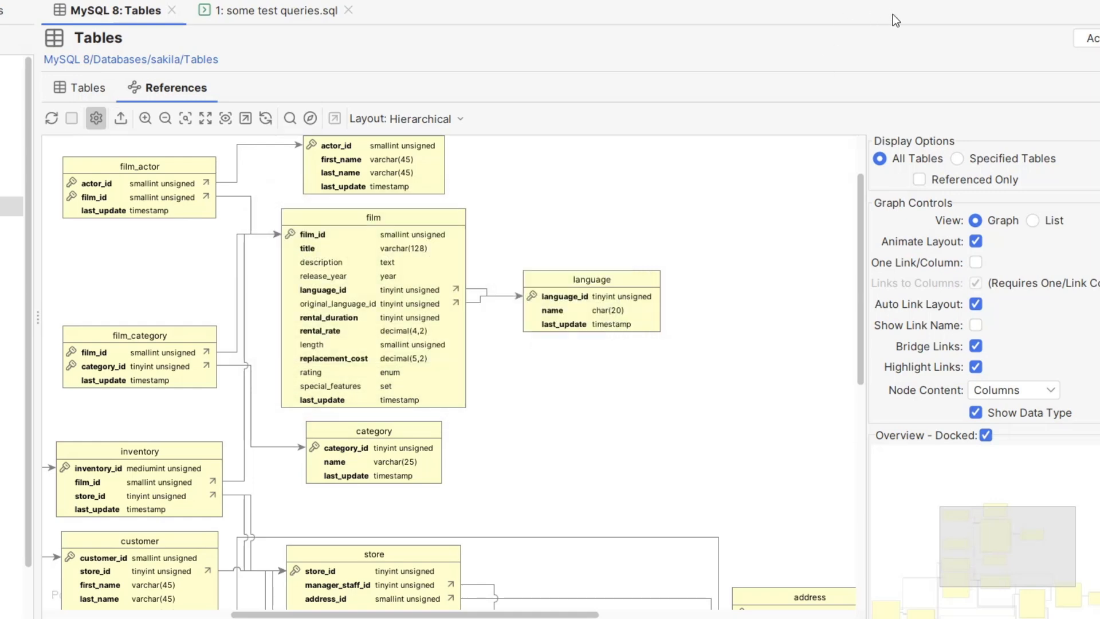
Step: Execute the city query in some test queries.sql as an explain plan and view the details of the Table c node
left_click(258, 11)
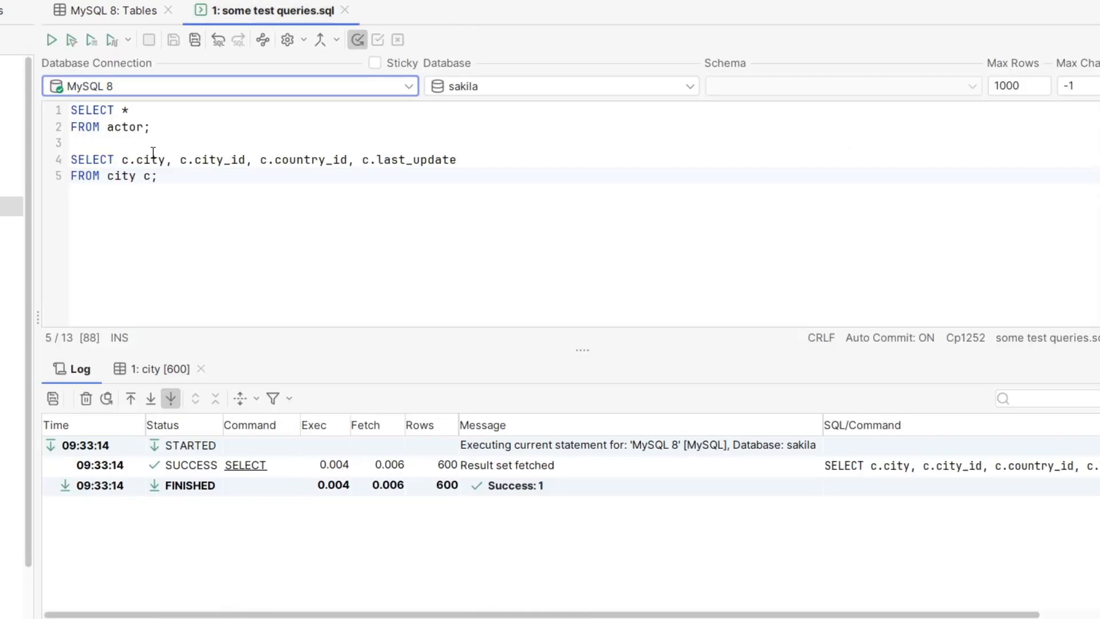
left_click(186, 178)
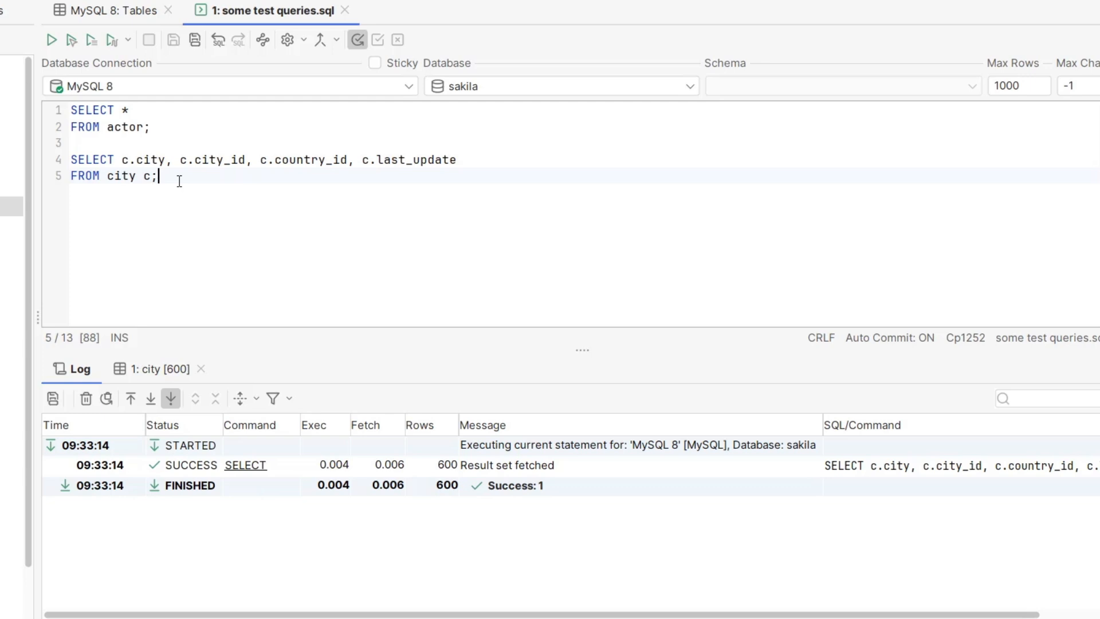
left_click_drag(179, 182, 51, 157)
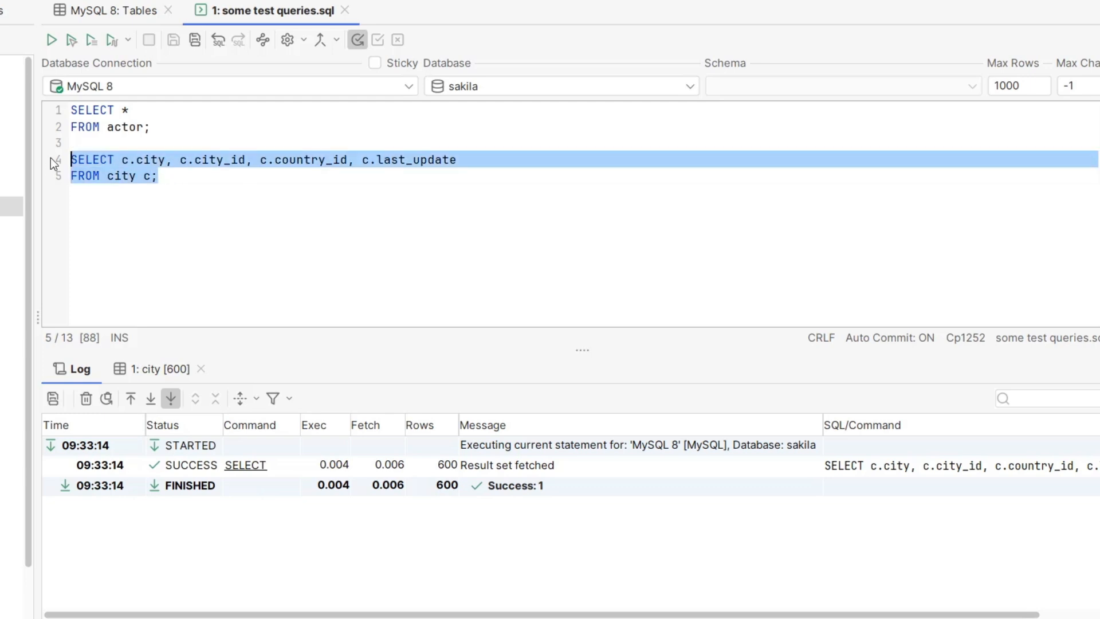
left_click(115, 39)
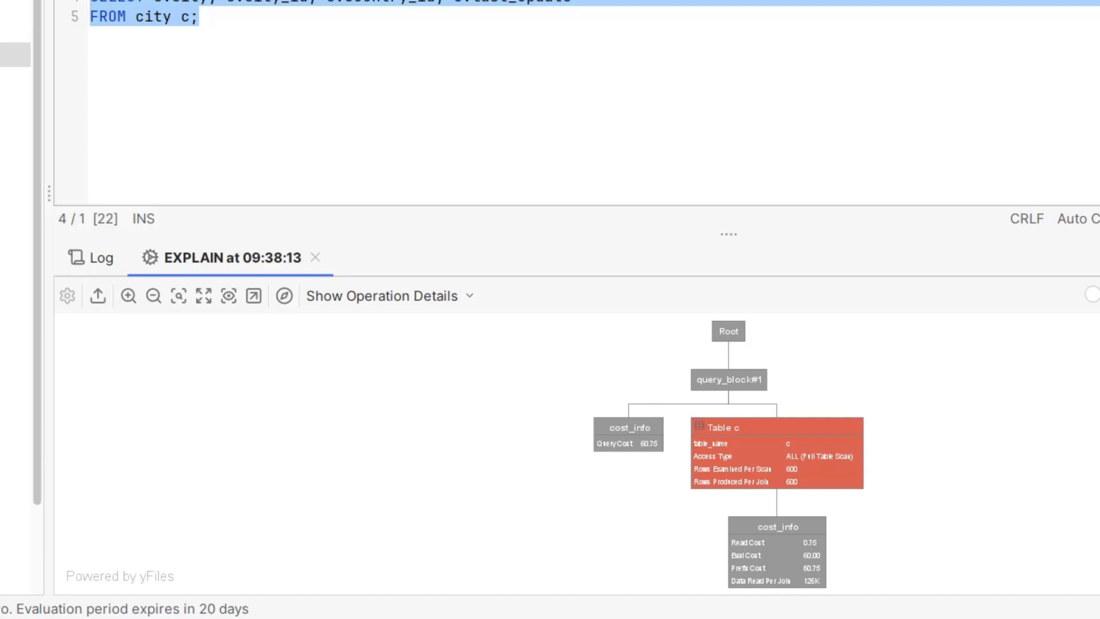
right_click(735, 441)
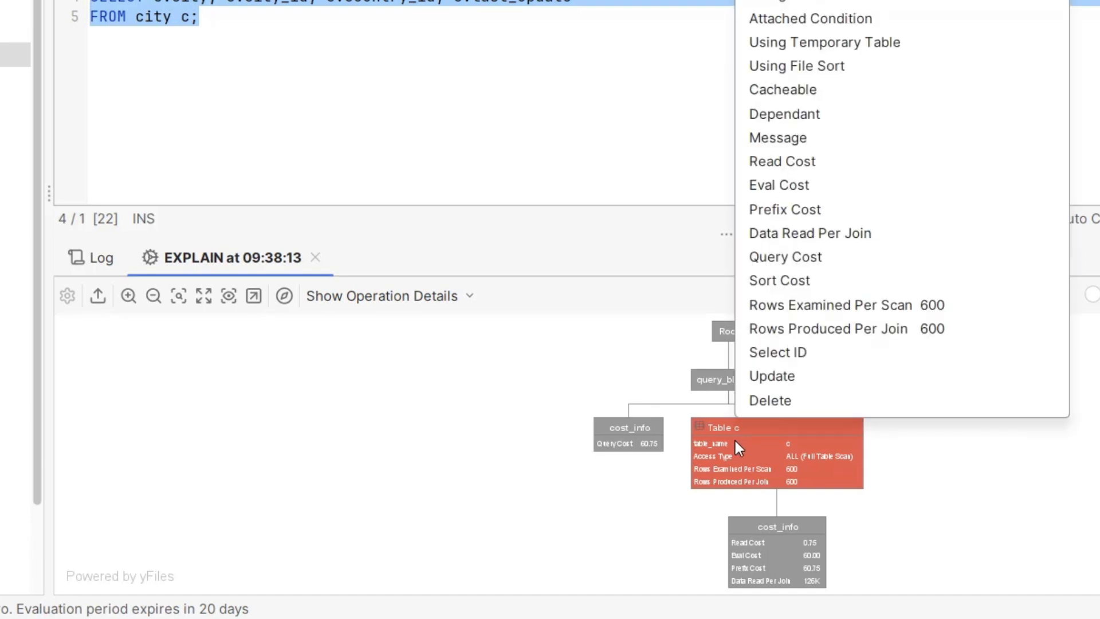
key("Escape")
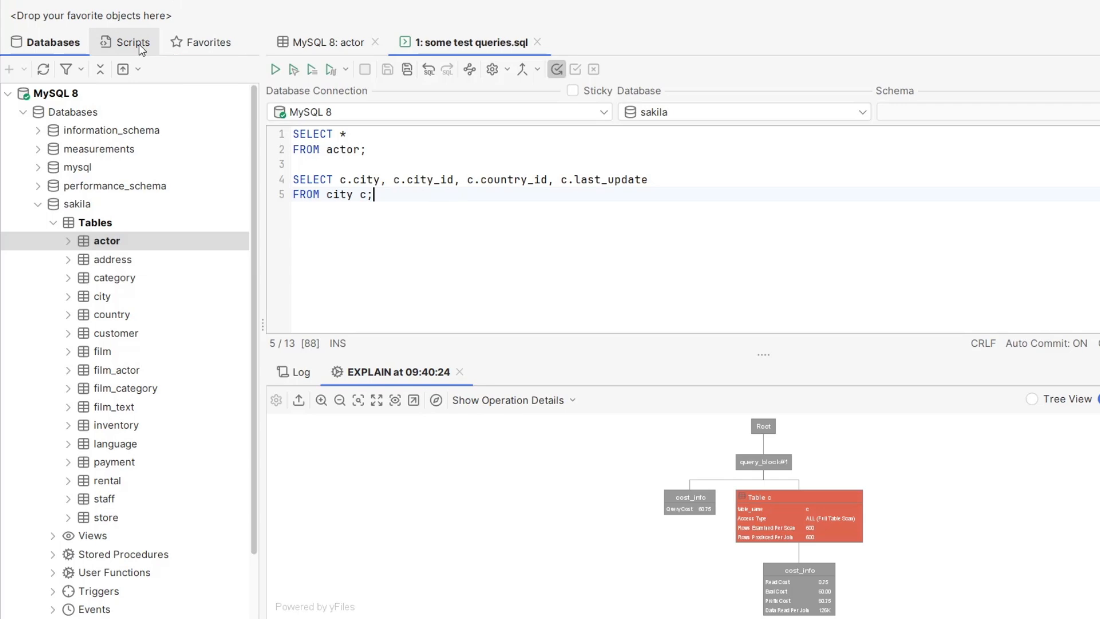
Step: Create a script file named simple.sql under Bookmarks in Scripts
left_click(140, 46)
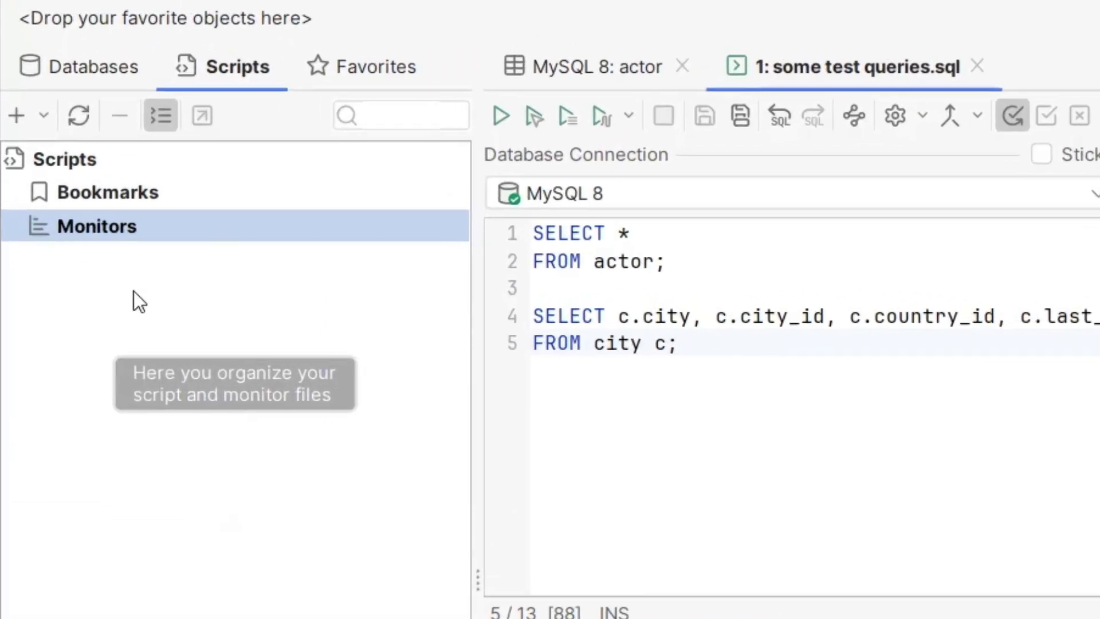
left_click(132, 203)
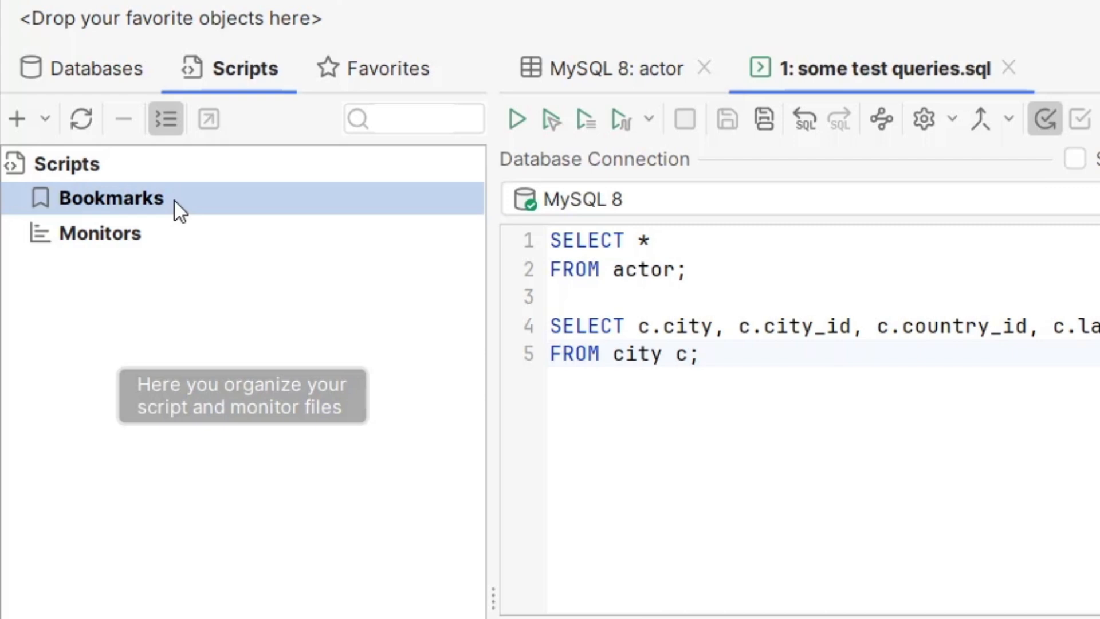
right_click(195, 196)
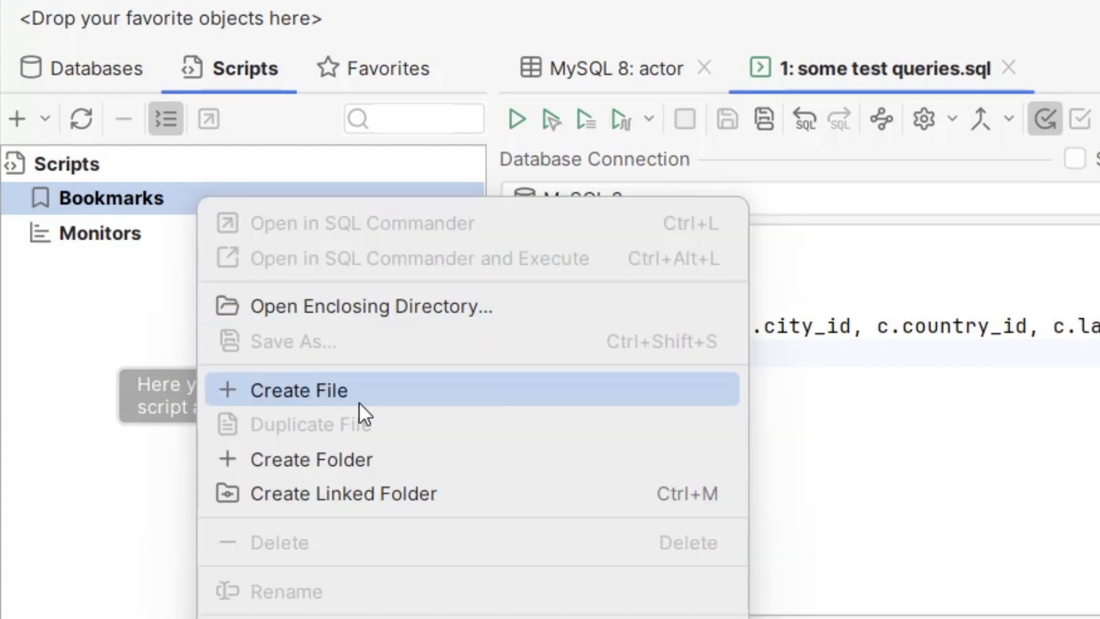
left_click(439, 383)
type("simple.sql")
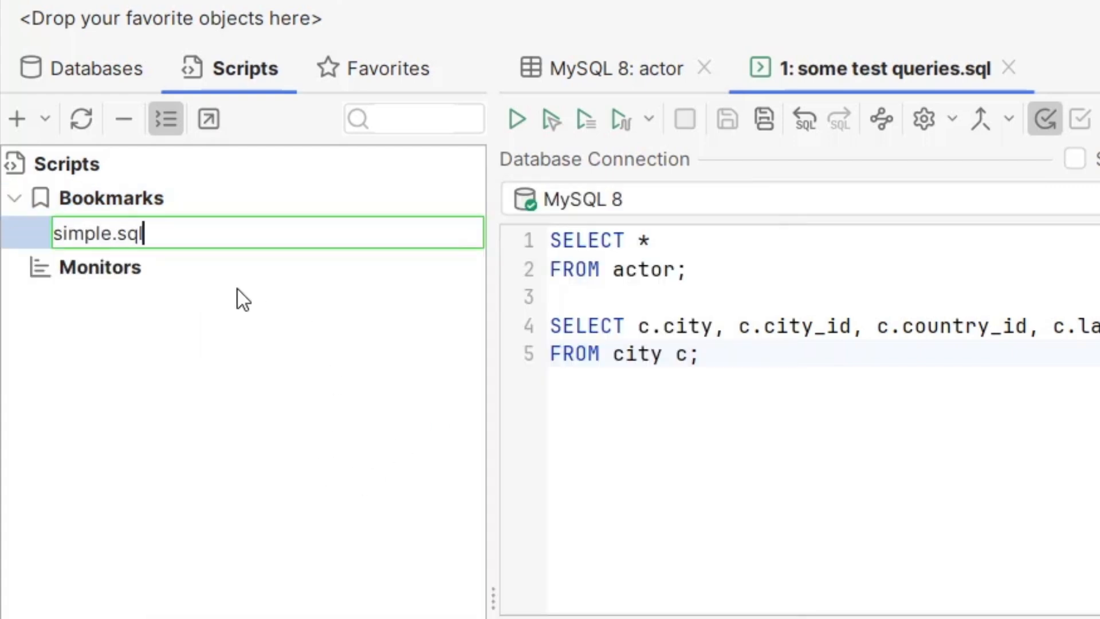
key("Return")
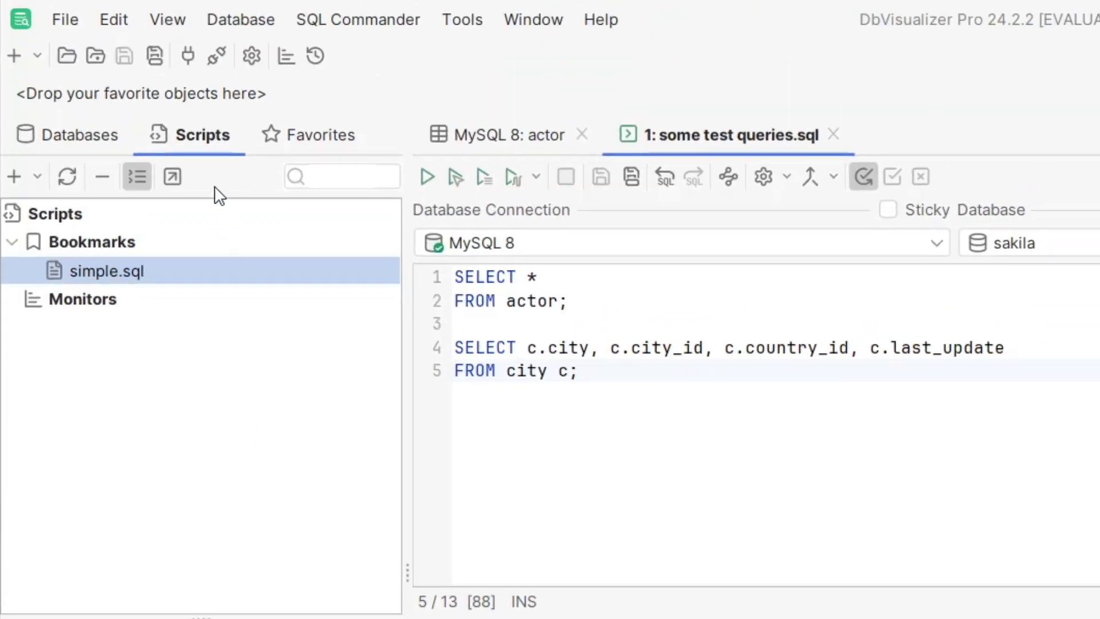
Step: Open simple.sql in SQL Commander, enter the query SELECT COUNT(*) FROM actor; and save the file
right_click(175, 277)
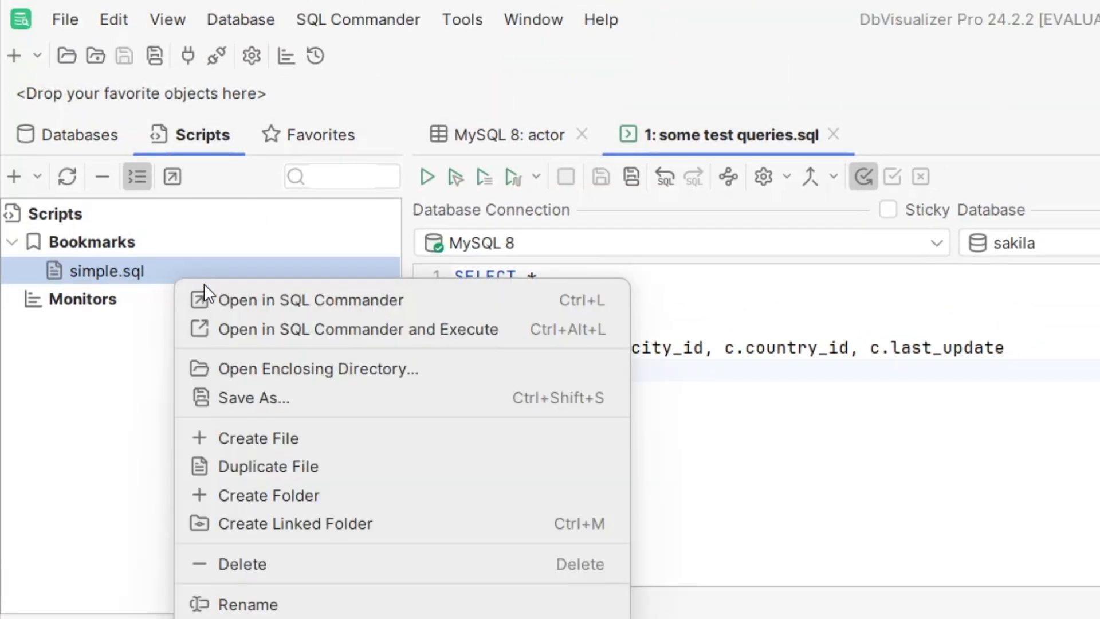
left_click(287, 299)
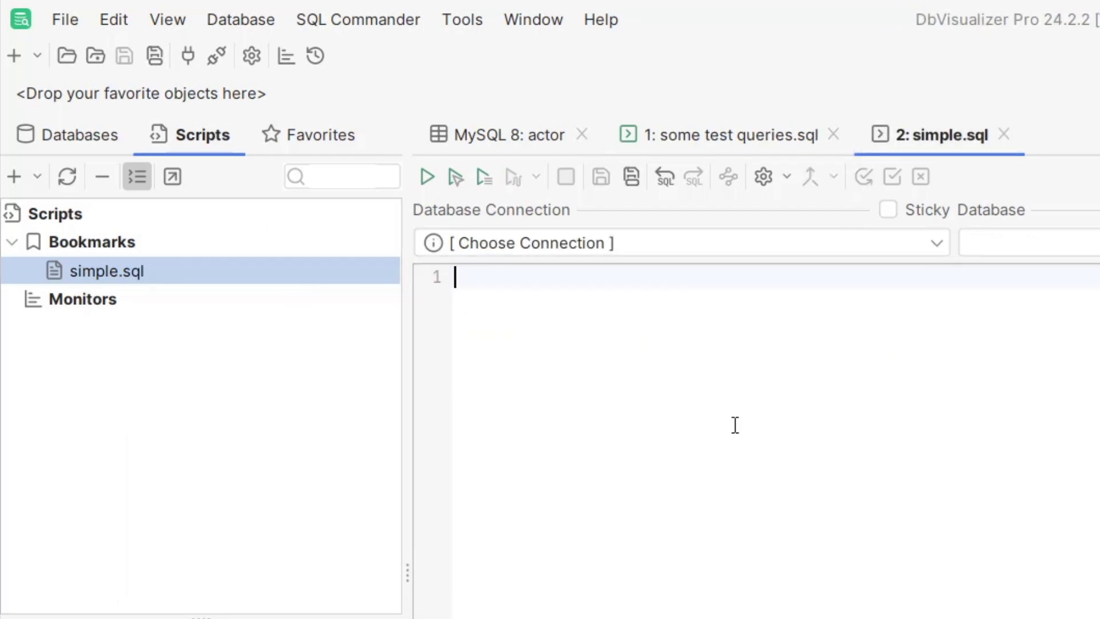
type("S")
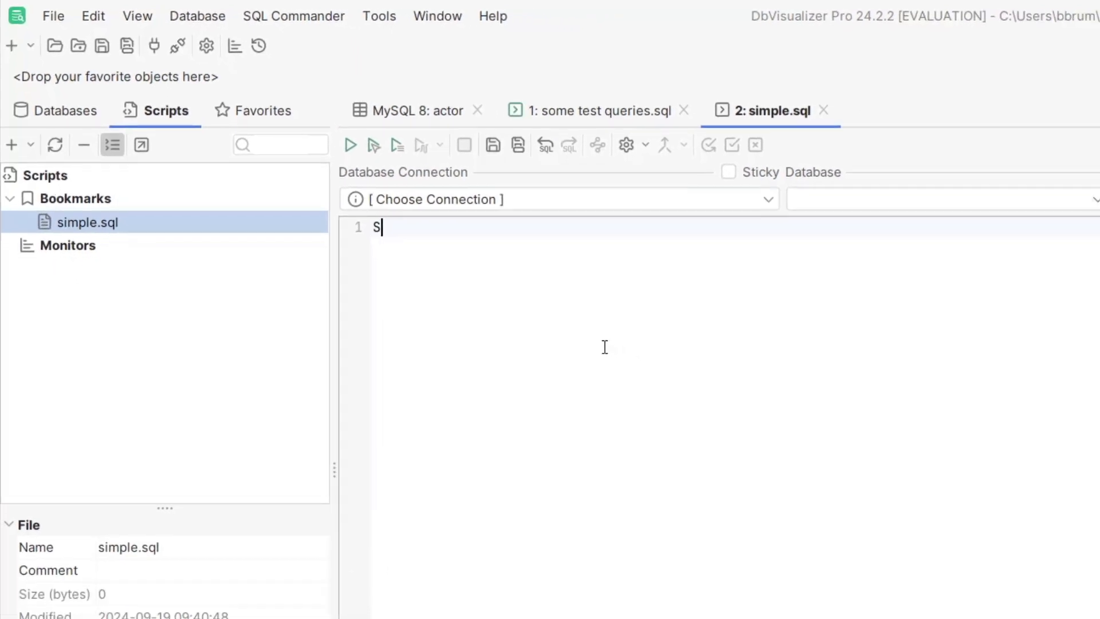
type("ELECT COUNT(*)")
key("Return")
type("FROM actor;")
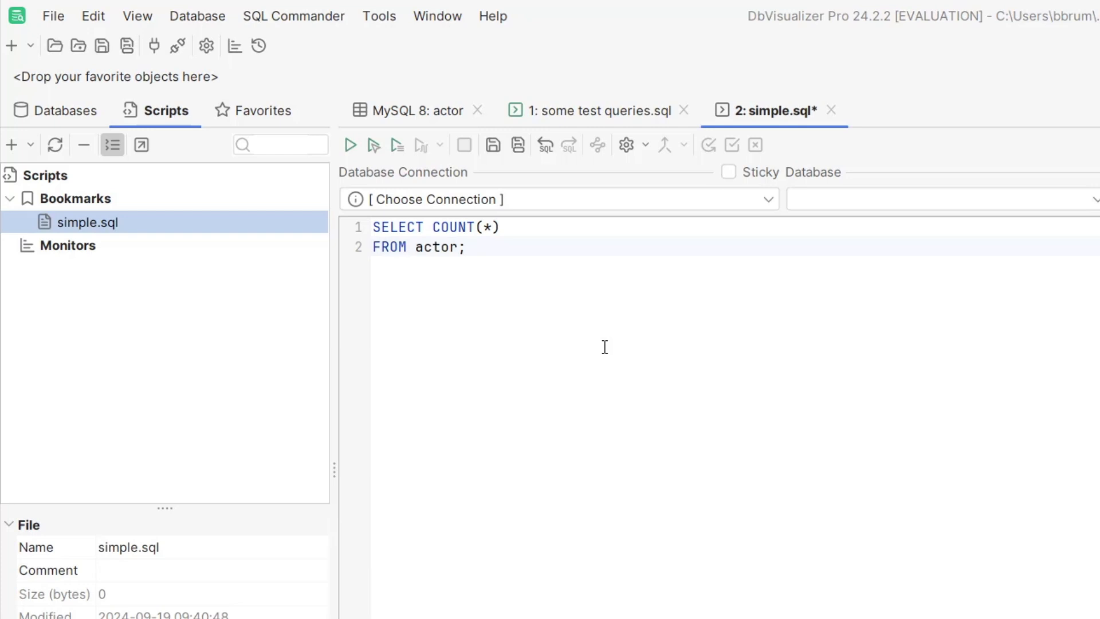
left_click(493, 145)
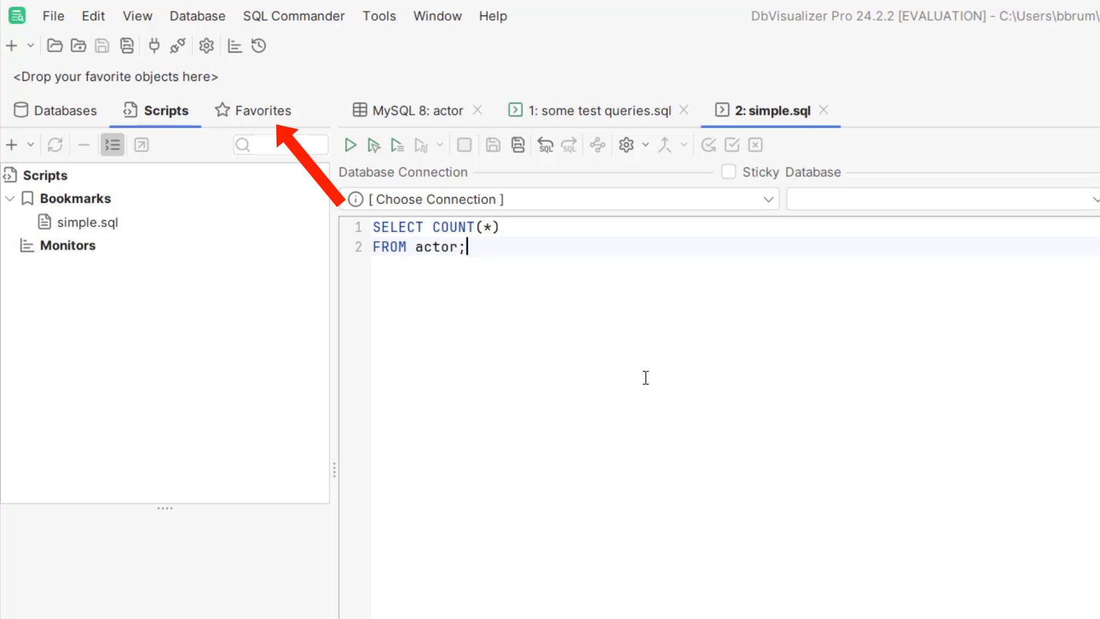
Step: Add the sakila film table to Favorites and open it from the favorites bar
left_click(239, 114)
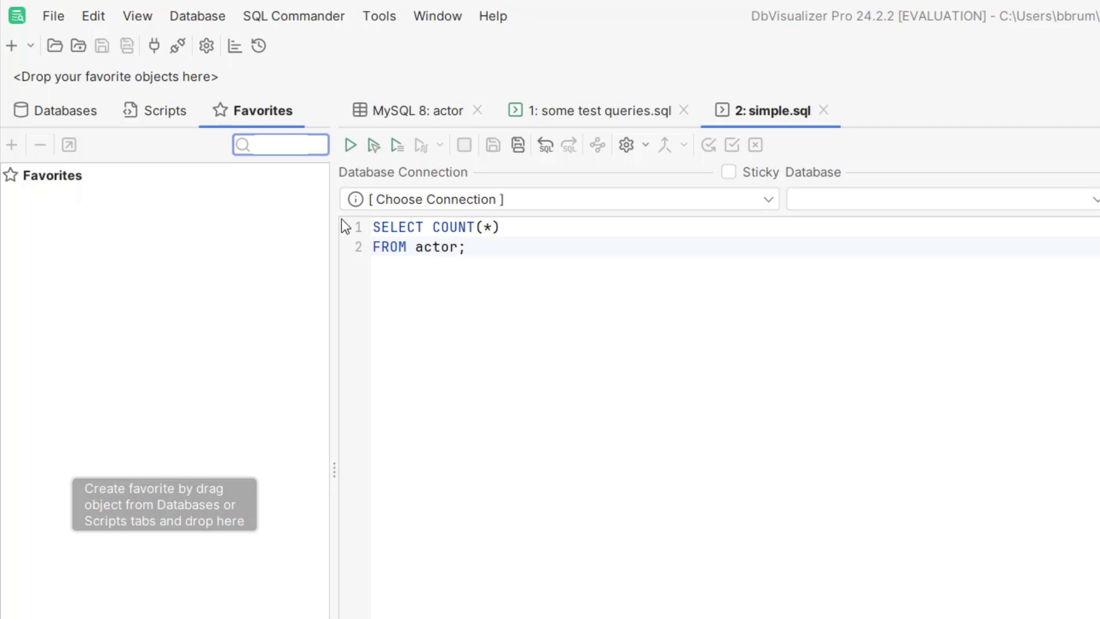
left_click(86, 112)
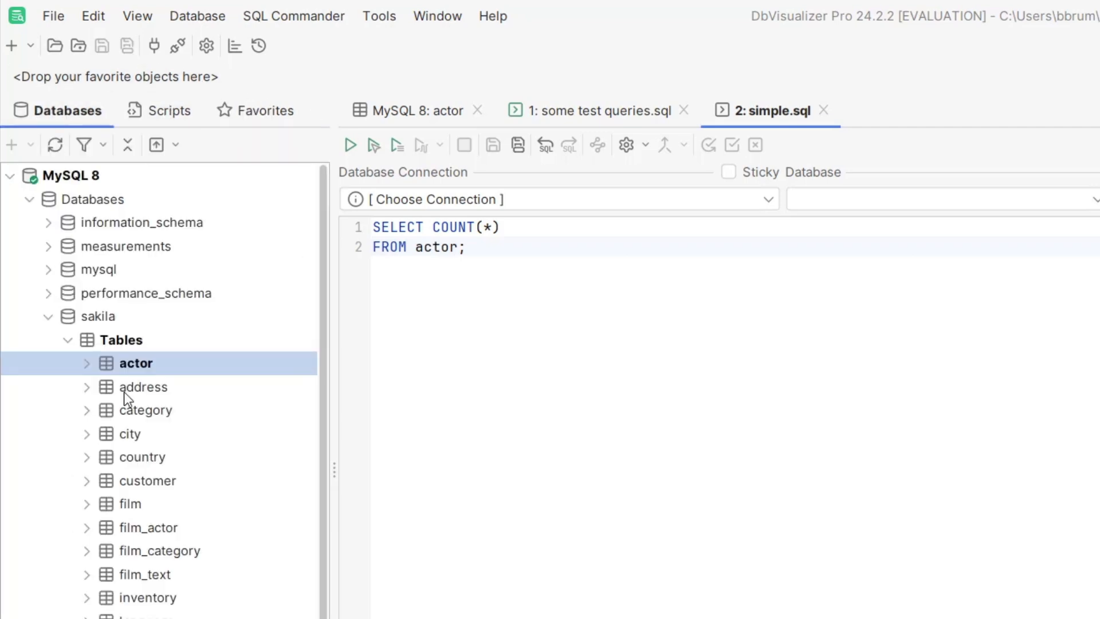
left_click(133, 500)
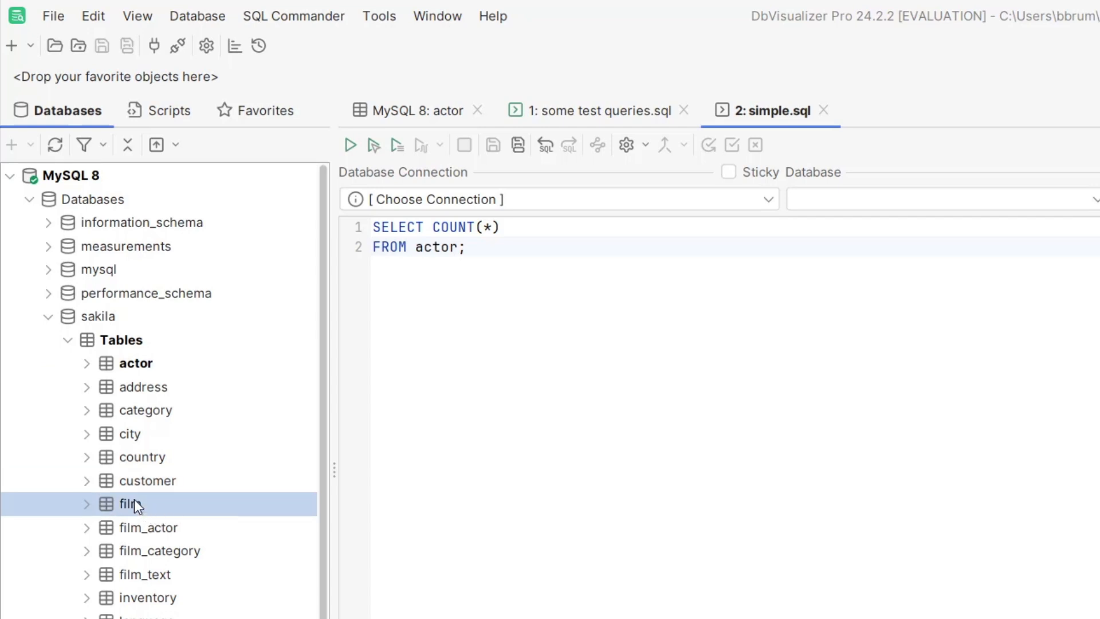
left_click_drag(134, 503, 167, 311)
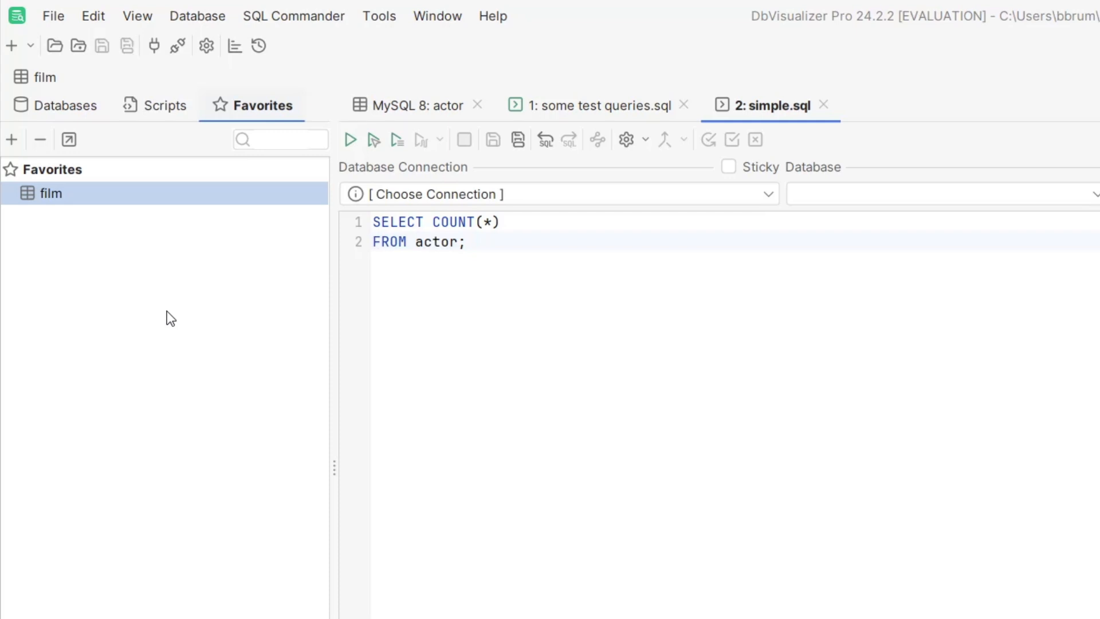
left_click(43, 78)
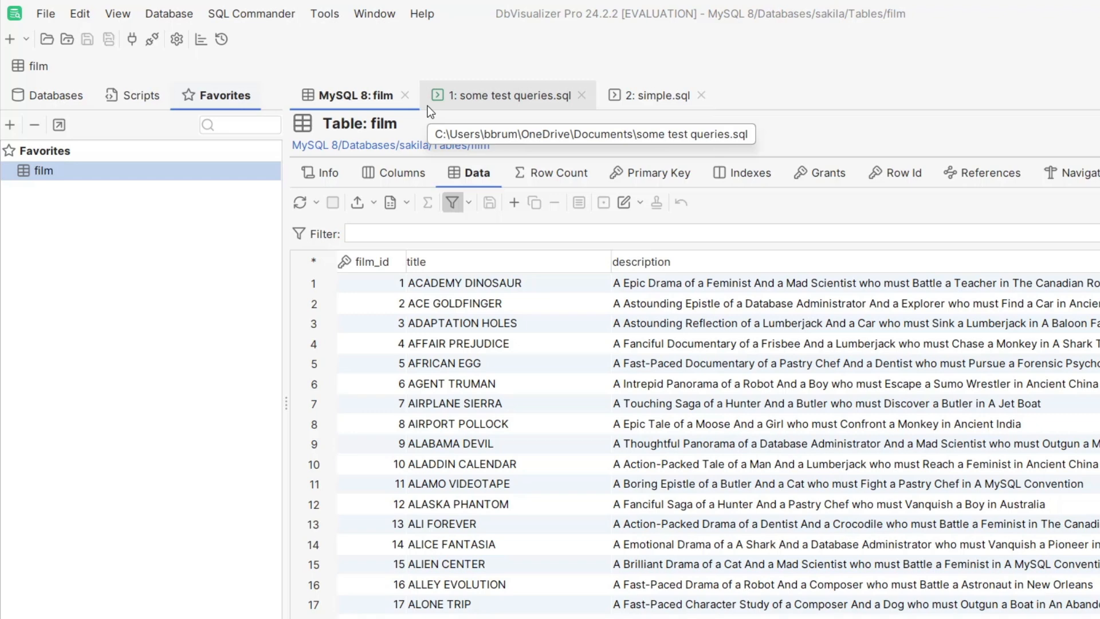
Step: Add the simple.sql script to Favorites and open it from the favorites bar
left_click(133, 86)
left_click_drag(78, 190, 170, 243)
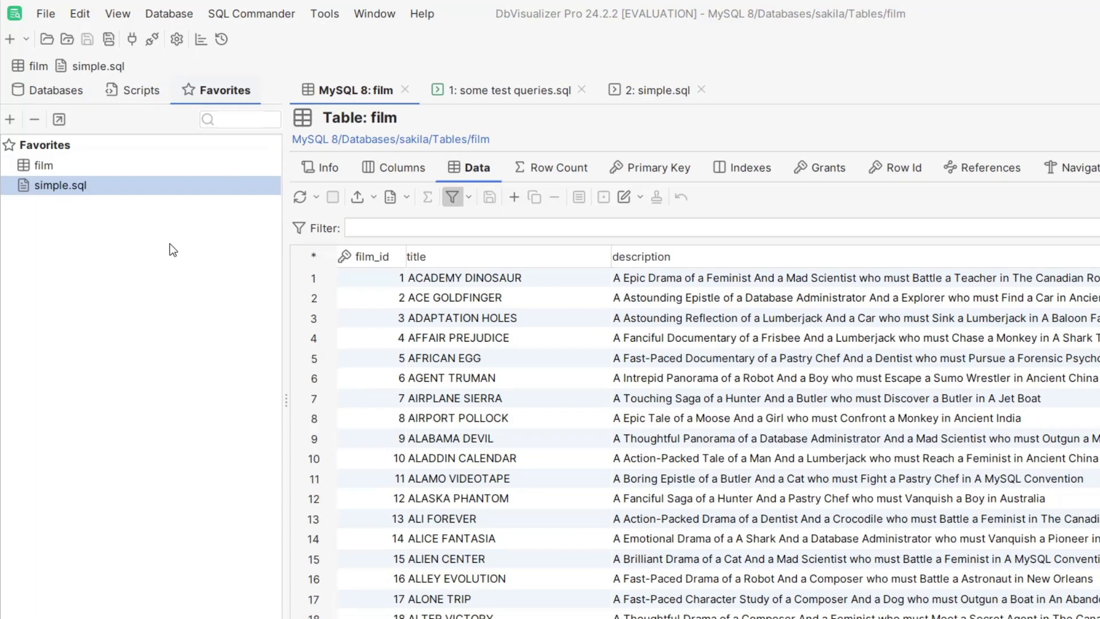
left_click(94, 67)
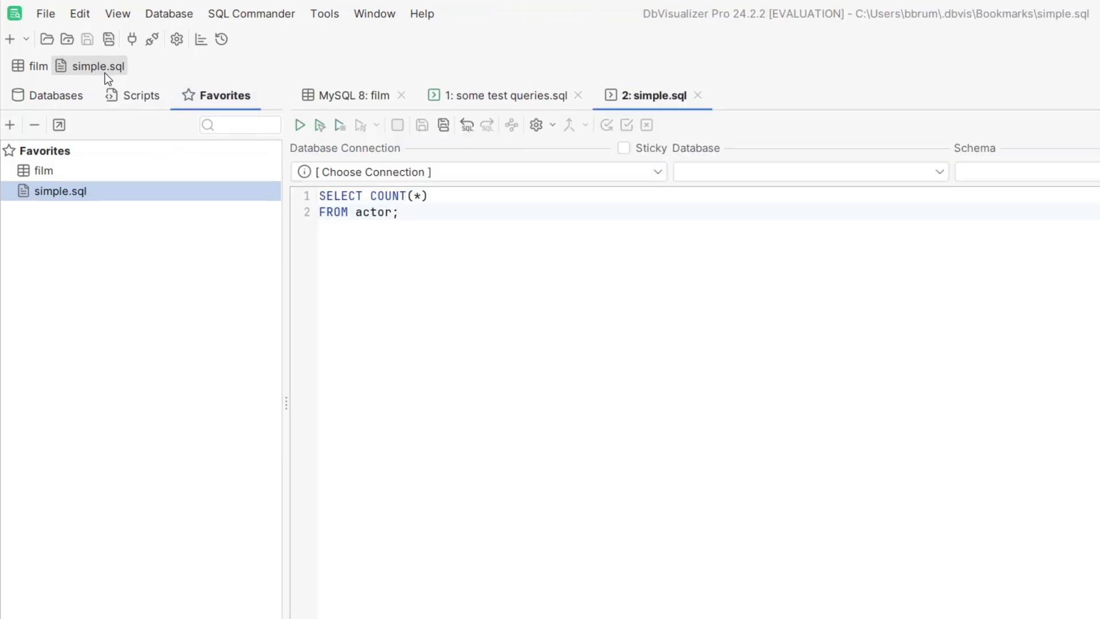
Step: Format all the SQL in some test queries.sql with Format Buffer
left_click(497, 99)
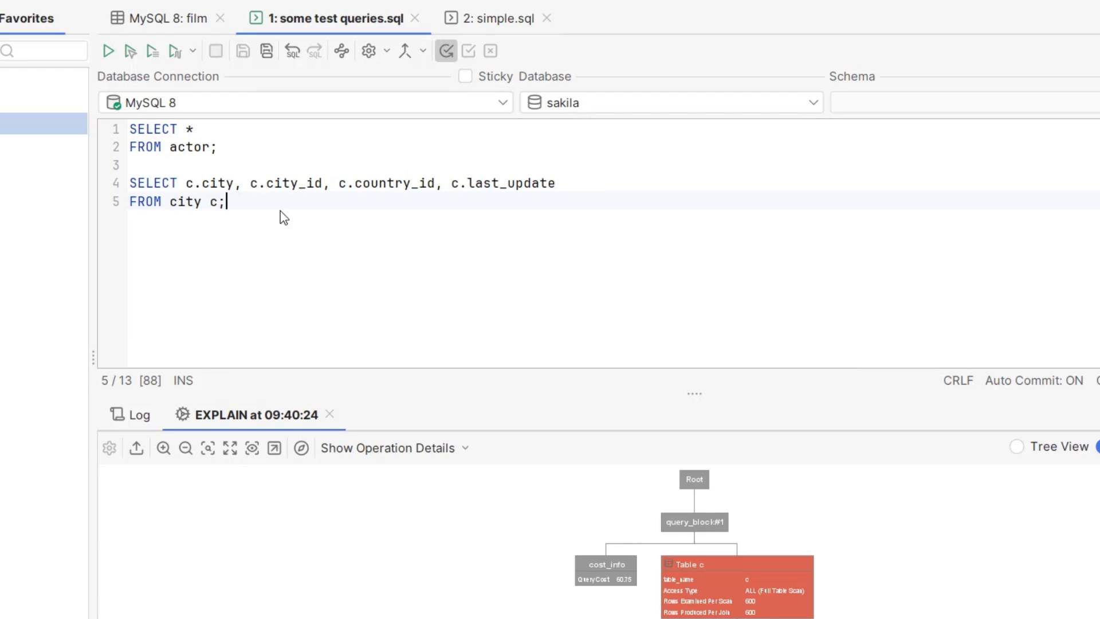
right_click(281, 217)
mouse_move(424, 514)
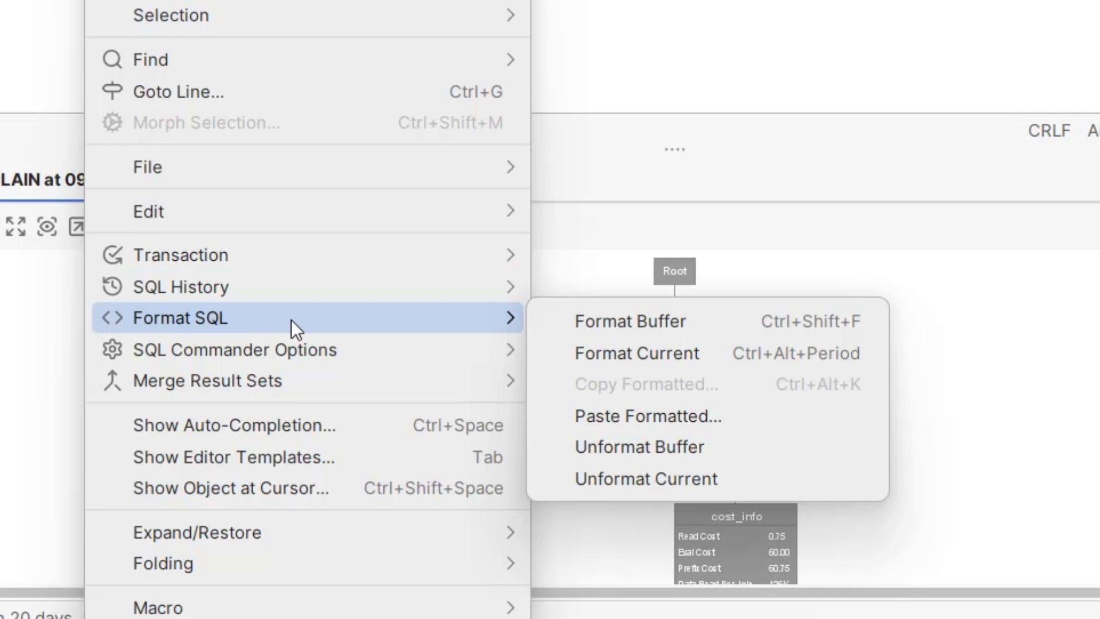
left_click(719, 324)
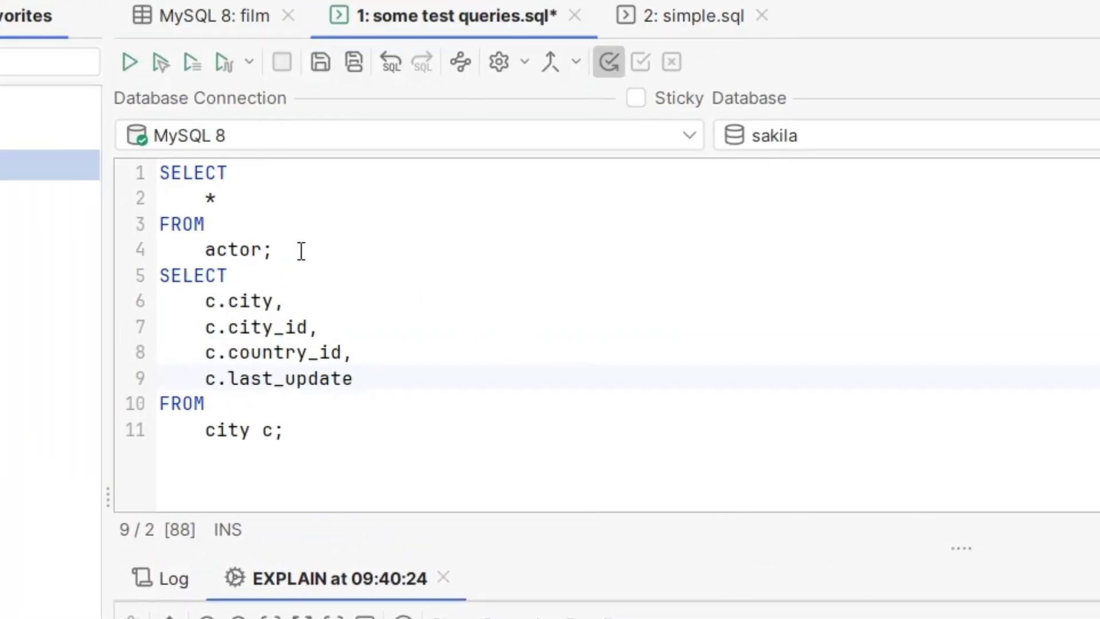
left_click(302, 297)
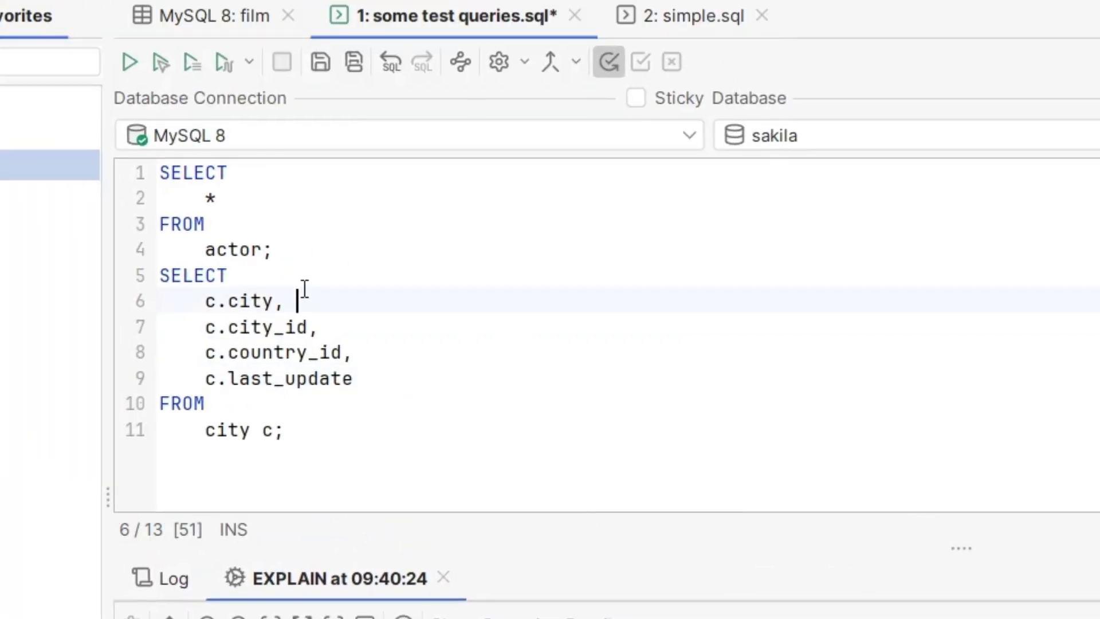
Step: Undo the buffer formatting in some test queries.sql
key("ctrl+z")
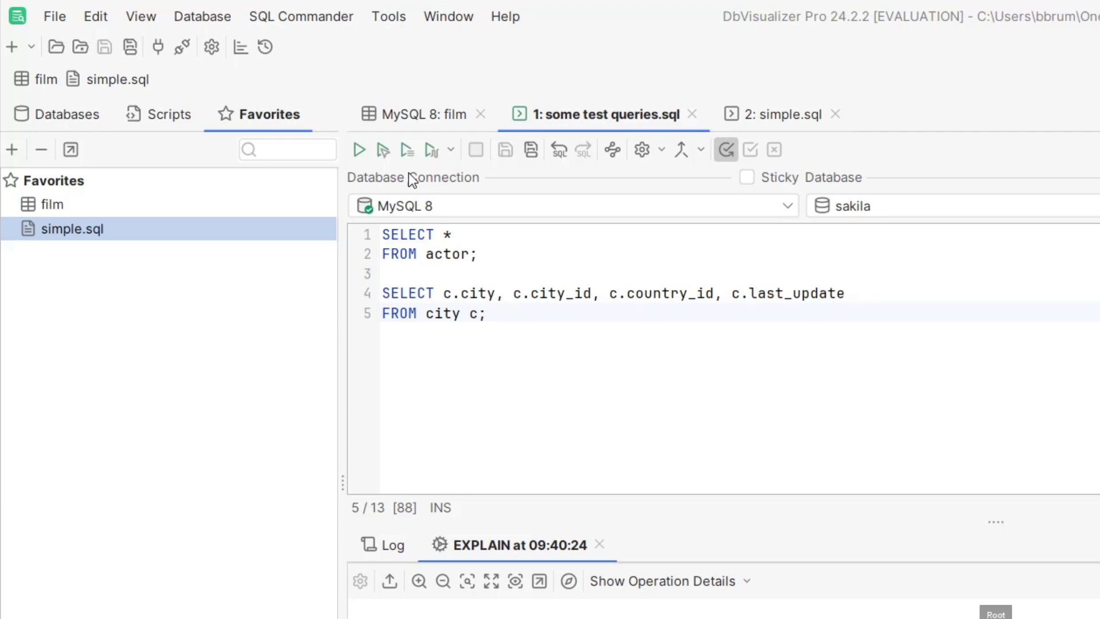
Step: Review the SQL Formatting options for SQL Commander in the tool properties, through to the Transformations section, and close without changes
left_click(394, 17)
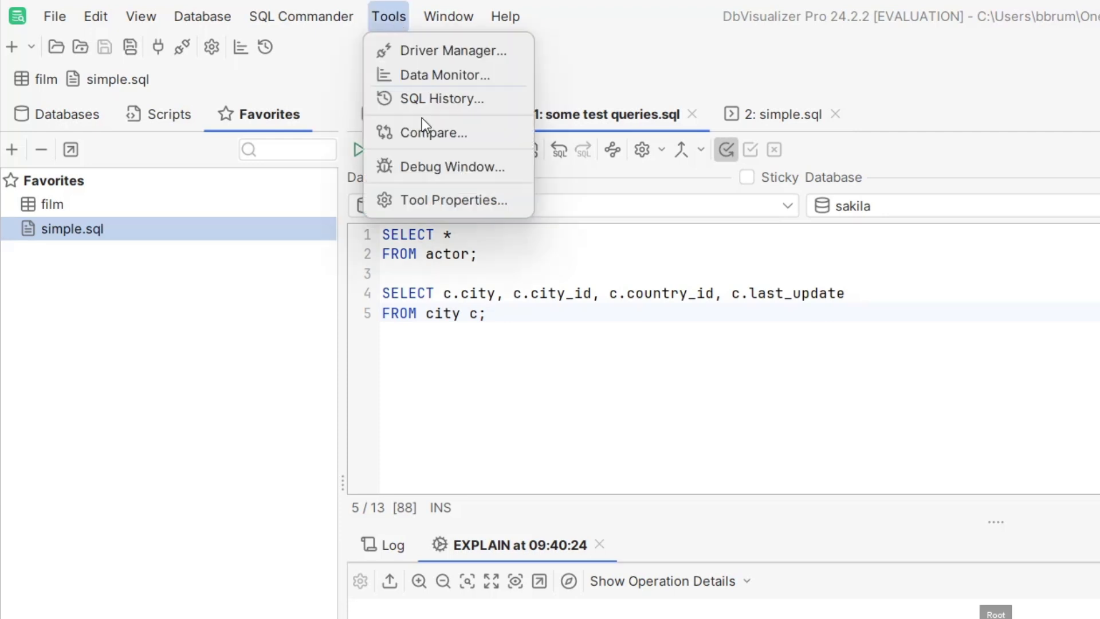
left_click(435, 198)
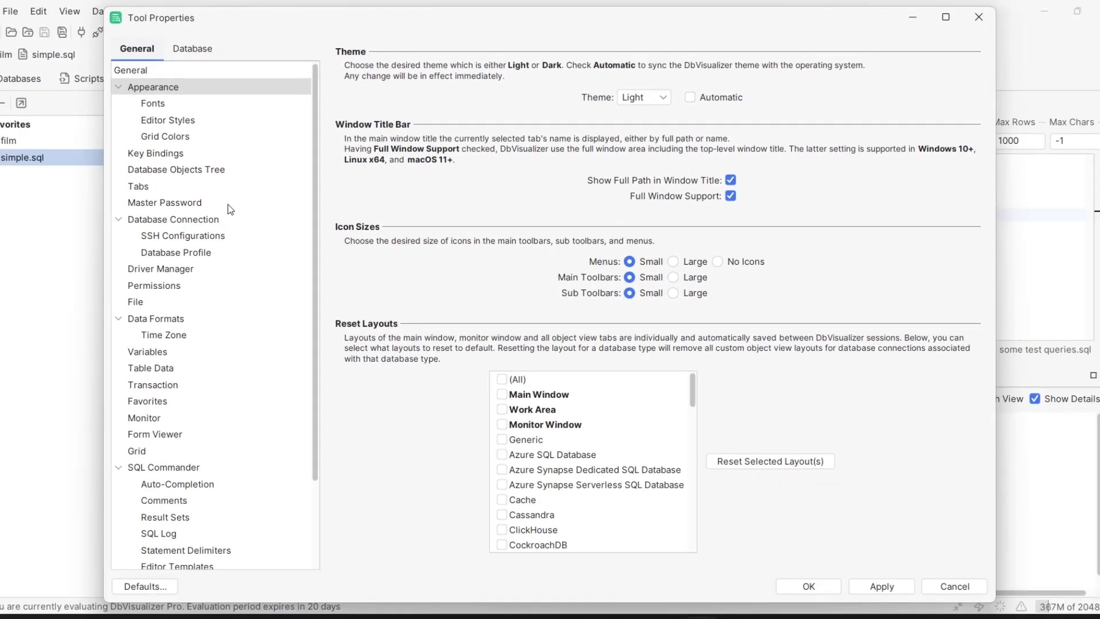
scroll(334, 525, "down", 3)
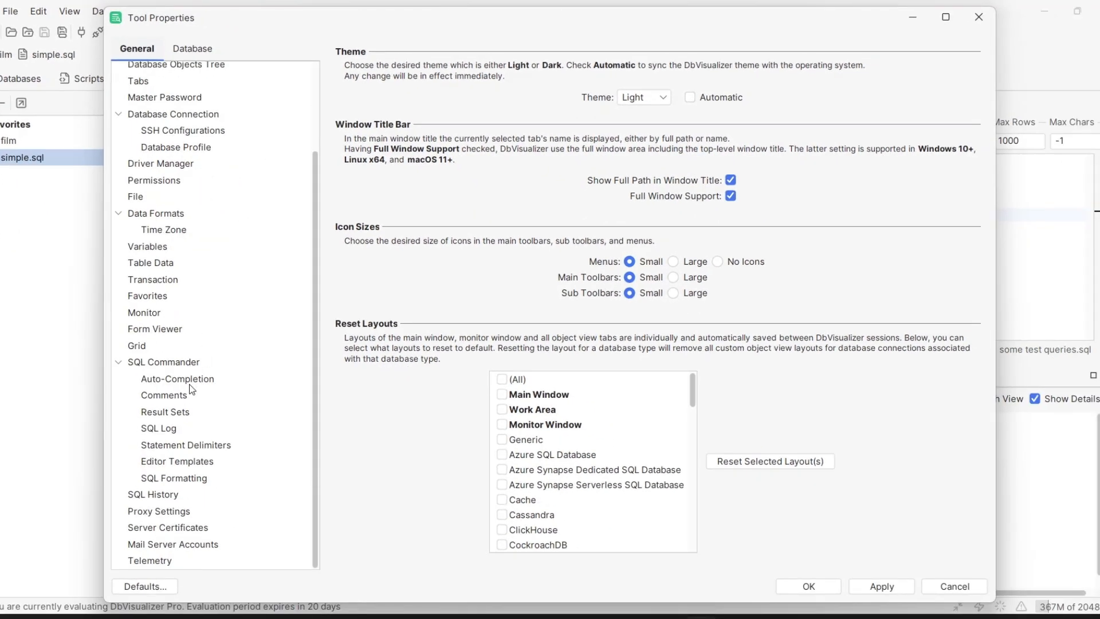
left_click(174, 479)
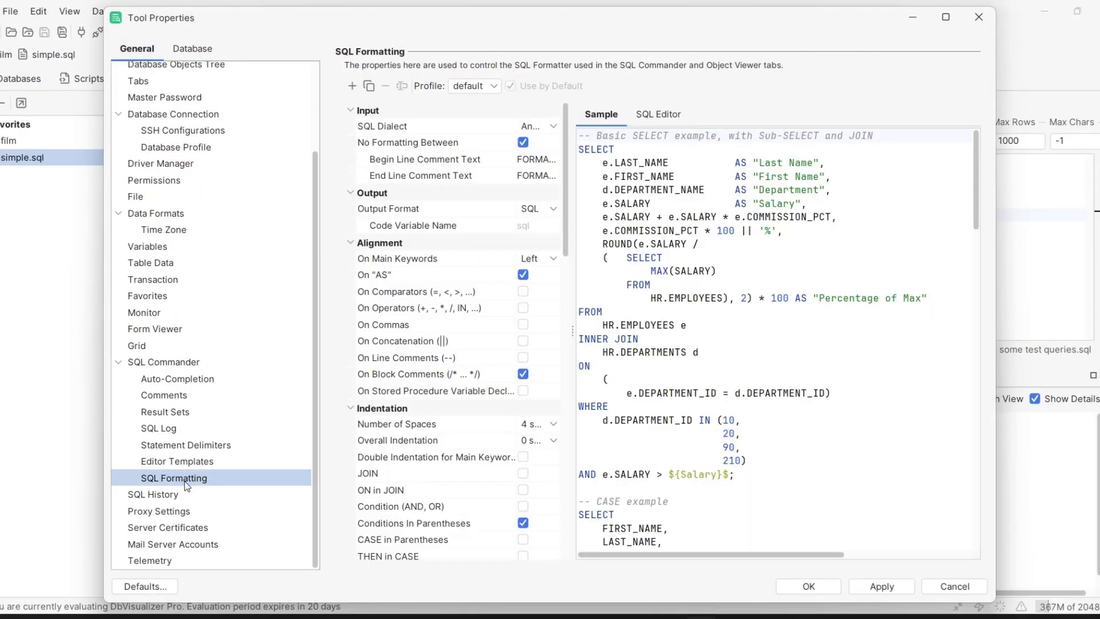
left_click_drag(565, 131, 567, 535)
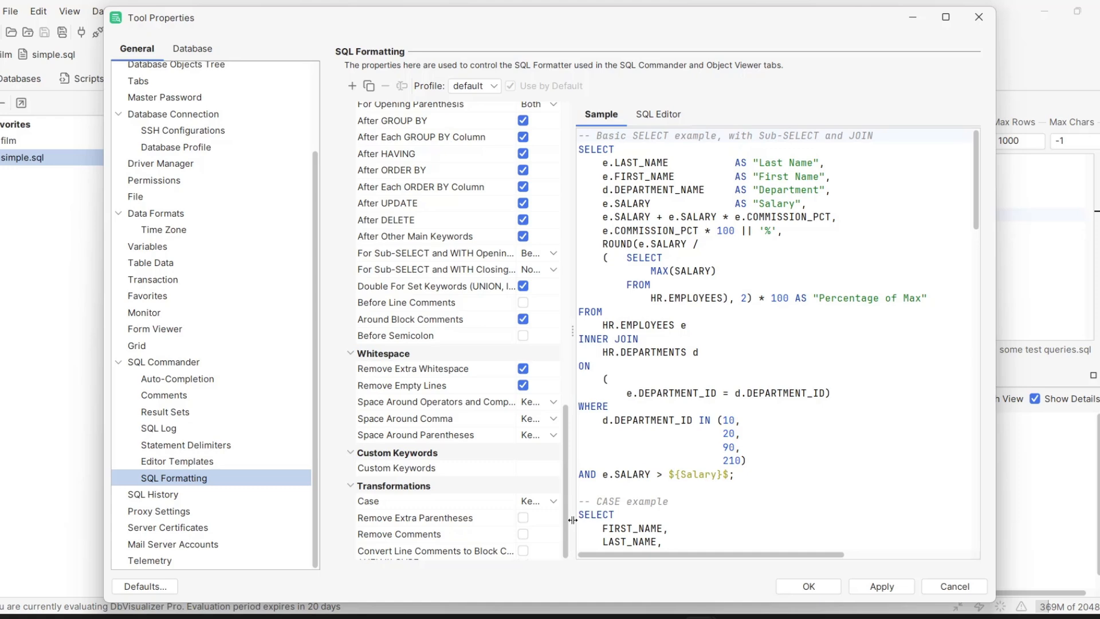
left_click(968, 586)
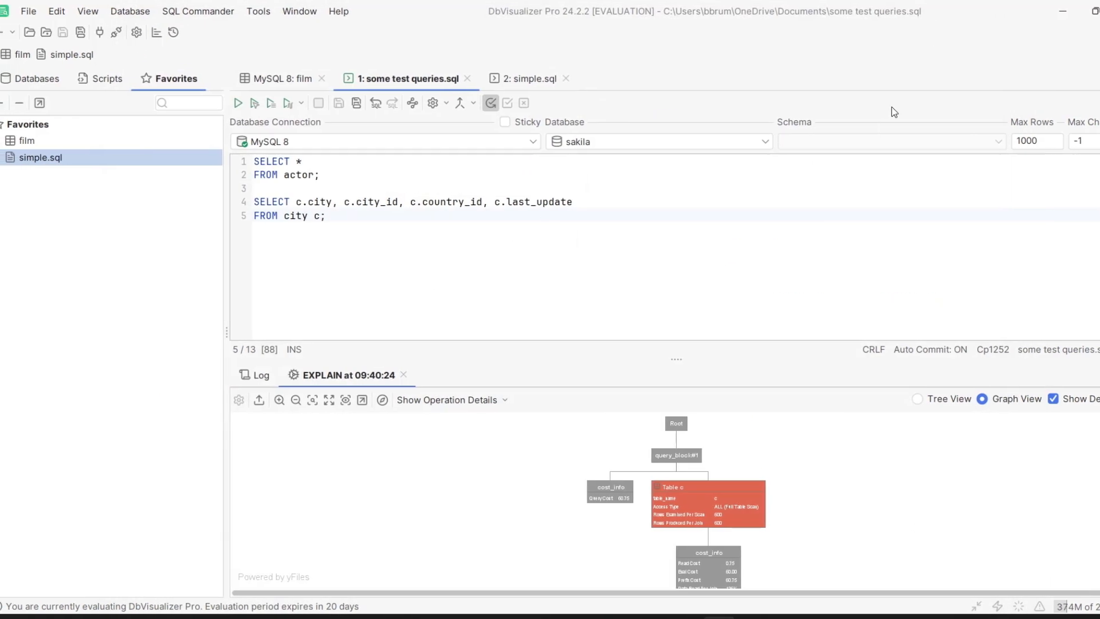
Step: Run both the actor and city queries in some test queries.sql and show the city result set
left_click(249, 102)
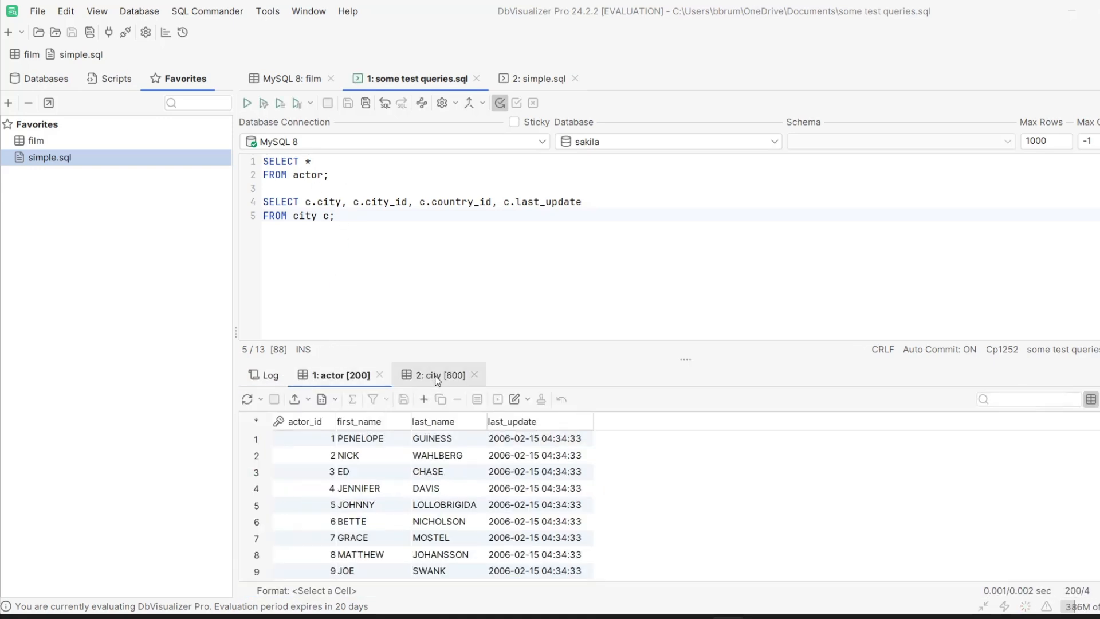
left_click(438, 376)
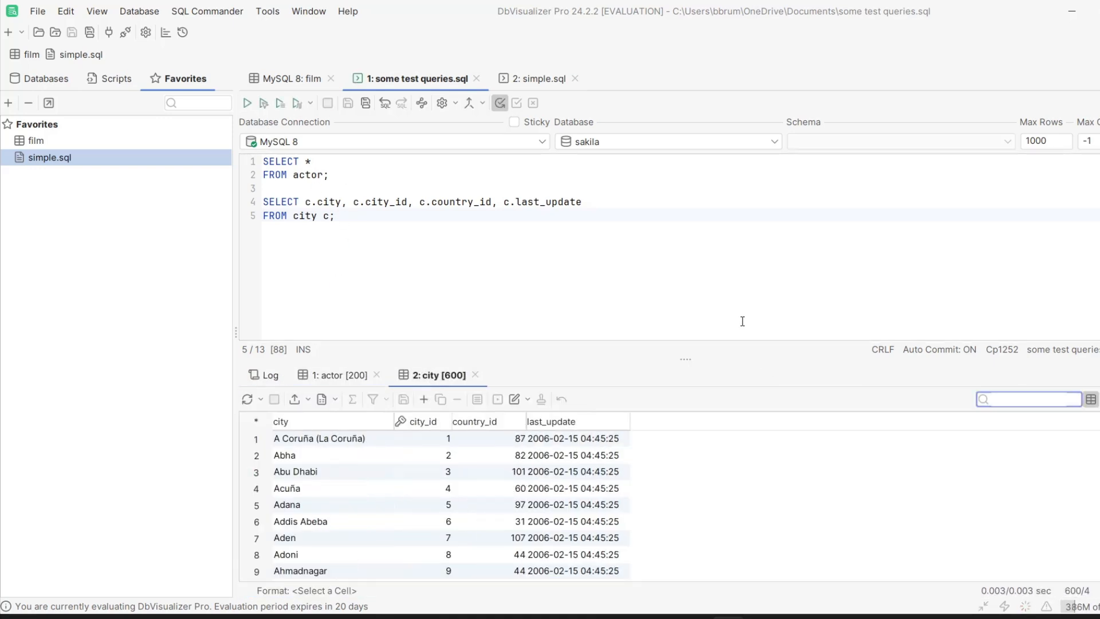